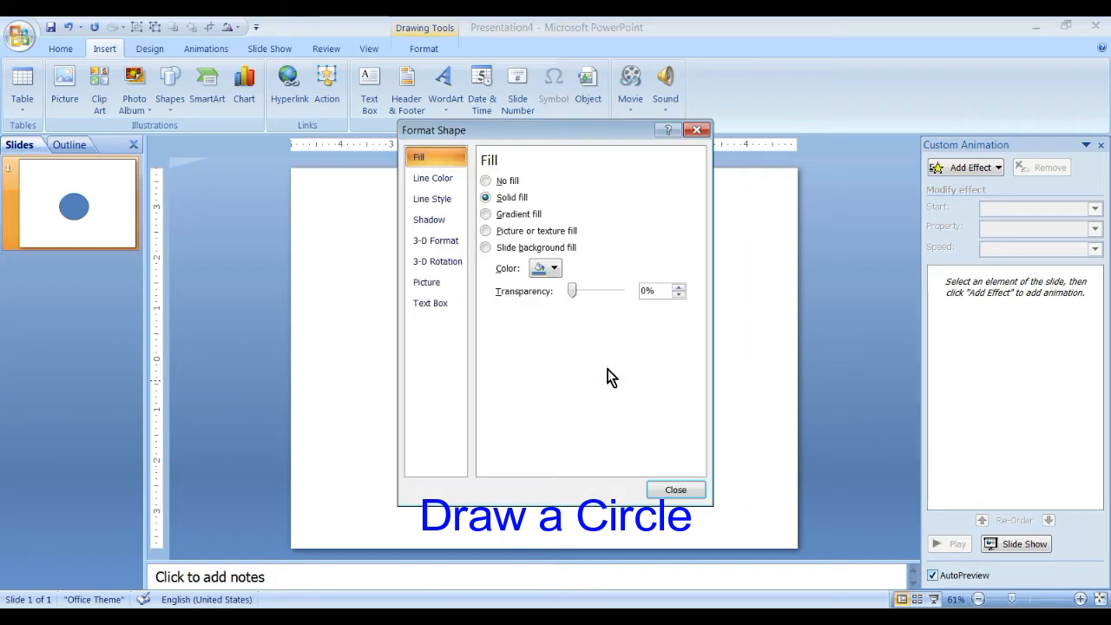
Fill the circle with the standard green colour and remove its outline.
{"action": "left_click", "coordinate": [555, 270]}
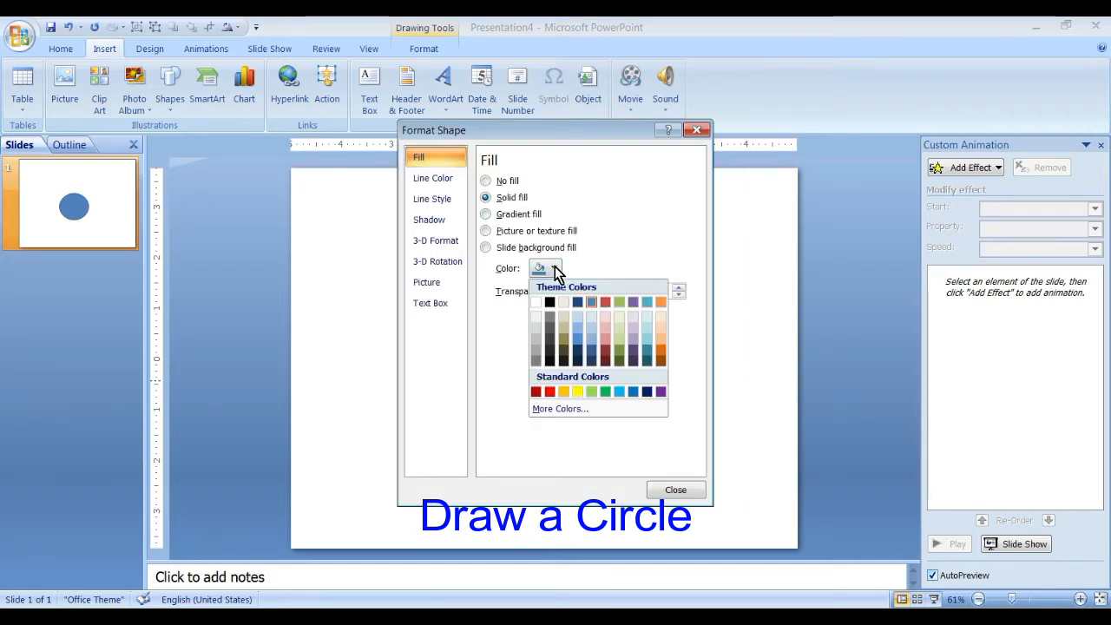
{"action": "left_click", "coordinate": [604, 392]}
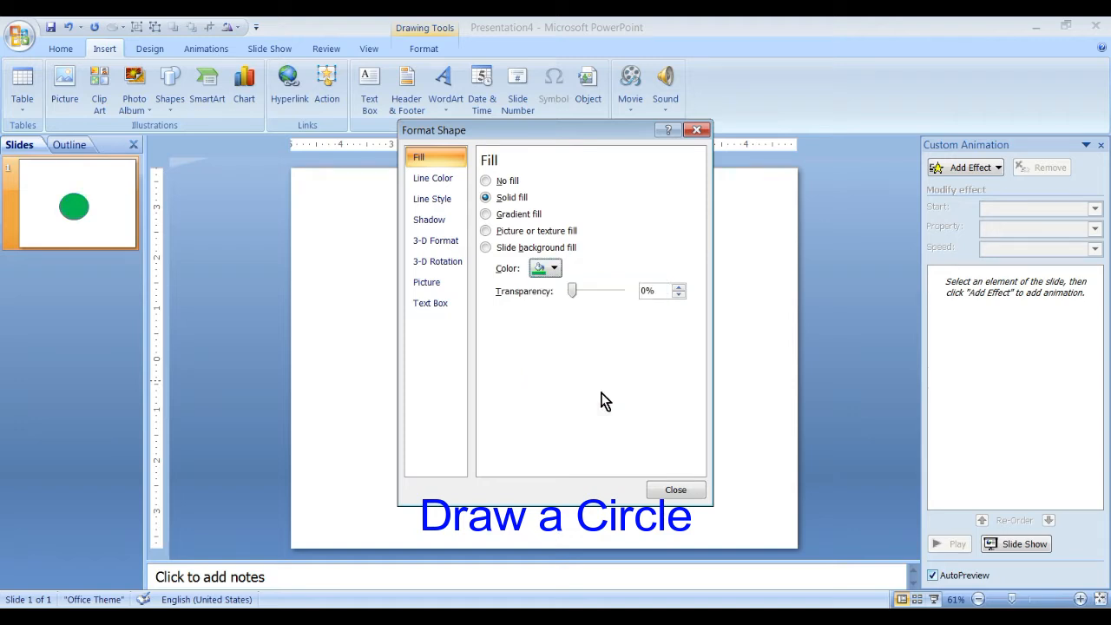
{"action": "left_click", "coordinate": [427, 180]}
{"action": "left_click", "coordinate": [503, 181]}
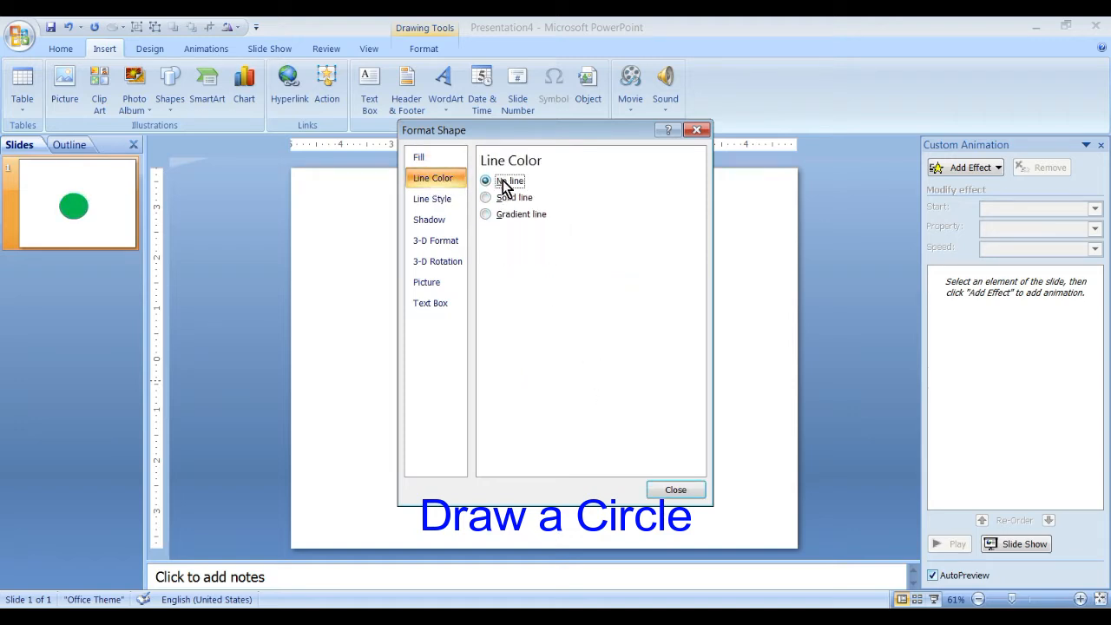
{"action": "left_click", "coordinate": [671, 490]}
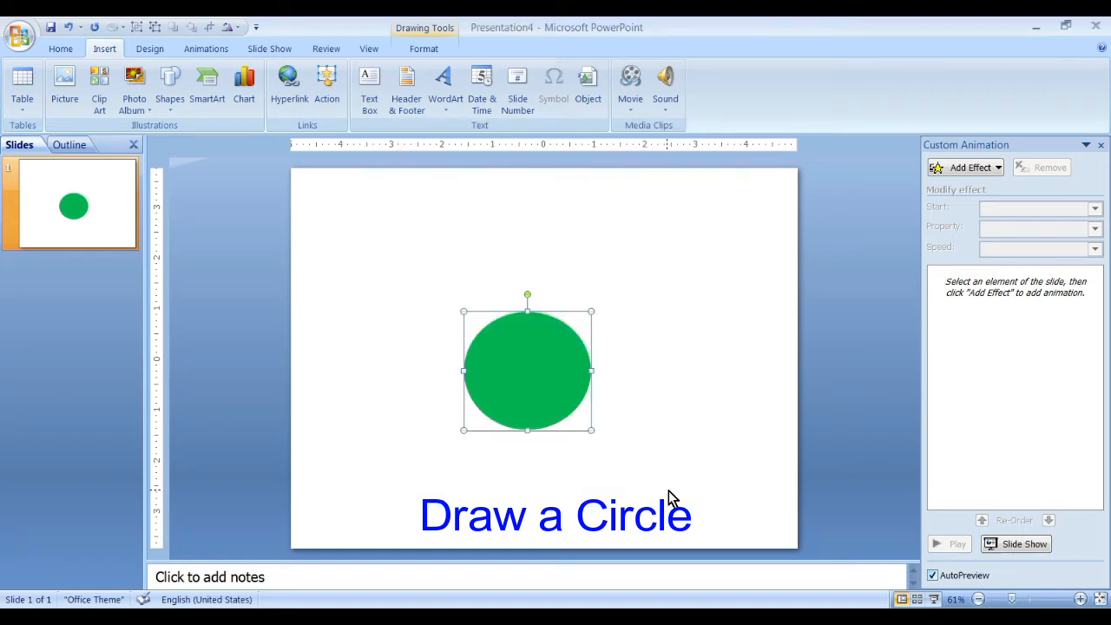
Set the green circle's height and width to 2" each and lock its aspect ratio.
{"action": "right_click", "coordinate": [578, 365]}
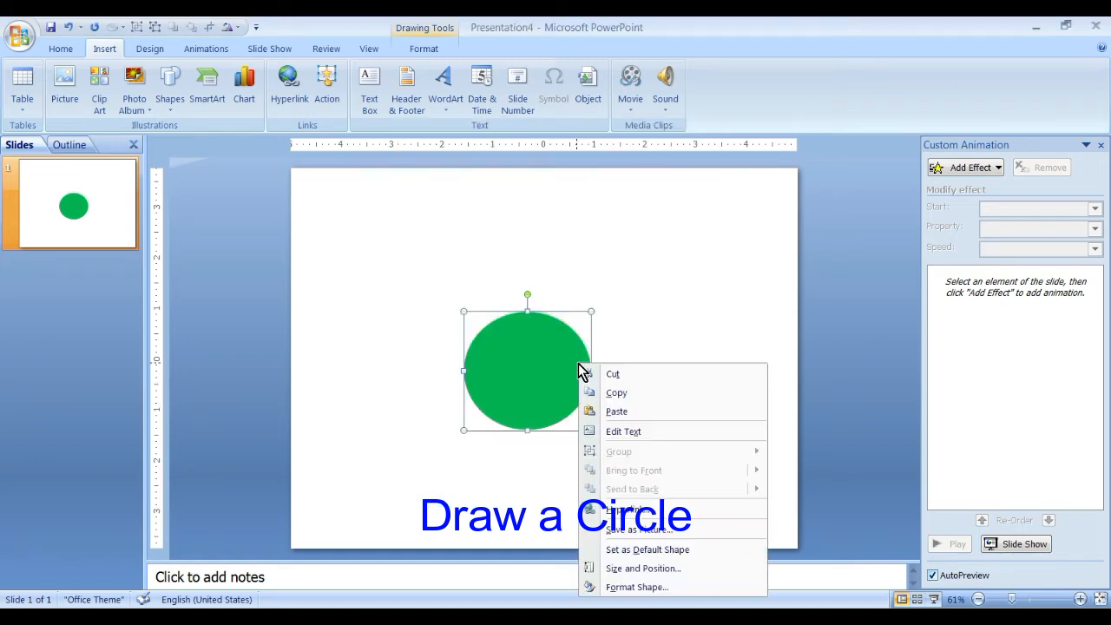
{"action": "left_click", "coordinate": [643, 569]}
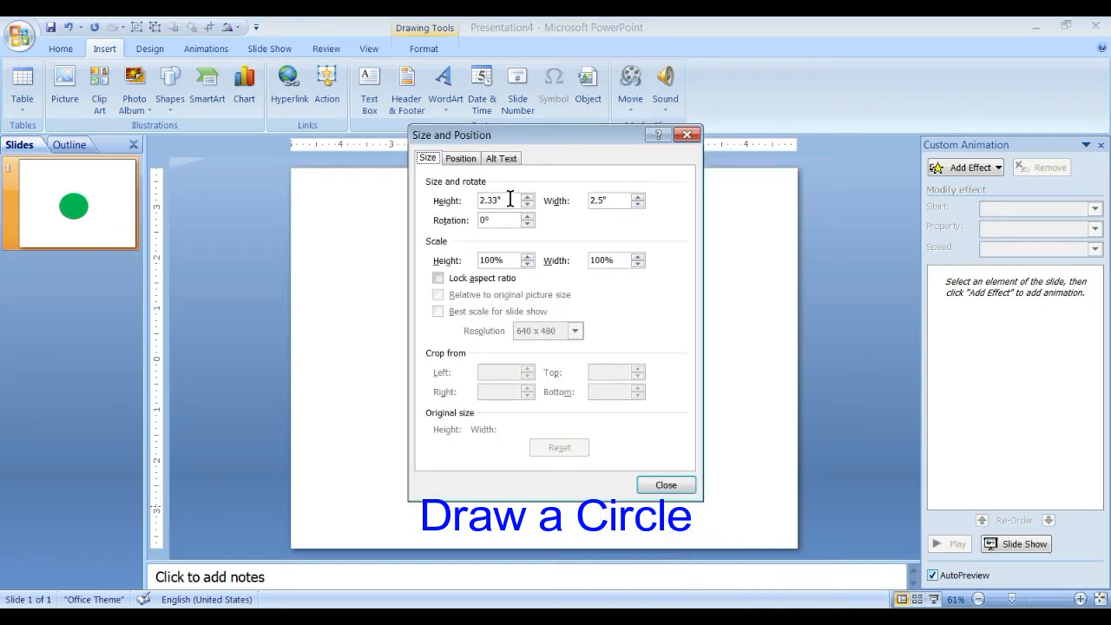
{"action": "left_click_drag", "start_coordinate": [510, 203], "coordinate": [468, 211]}
{"action": "type", "text": "2"}
{"action": "left_click_drag", "start_coordinate": [620, 201], "coordinate": [580, 213]}
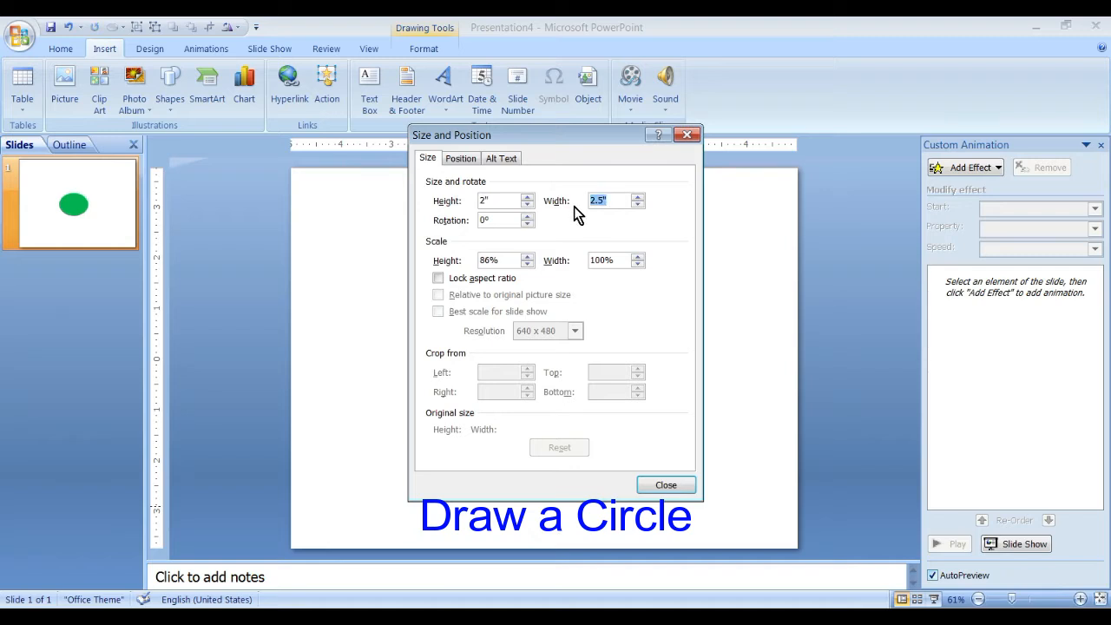
{"action": "type", "text": "2"}
{"action": "left_click", "coordinate": [439, 278]}
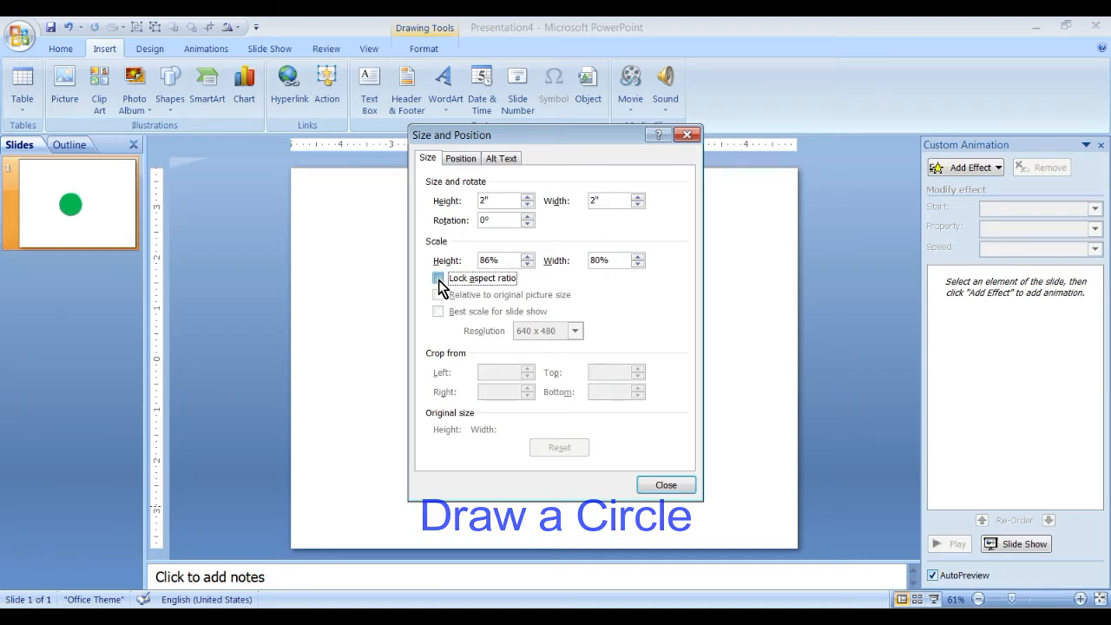
{"action": "left_click", "coordinate": [658, 486]}
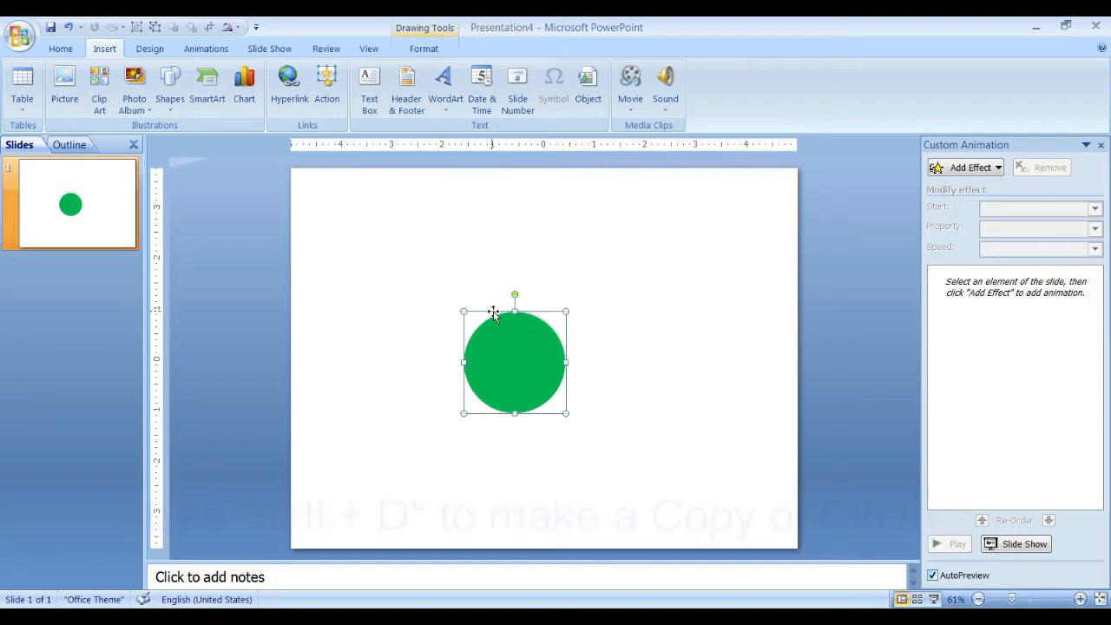
Duplicate the green circle and place the copy beside the original on its left.
{"action": "left_click", "coordinate": [617, 327]}
{"action": "left_click", "coordinate": [541, 346]}
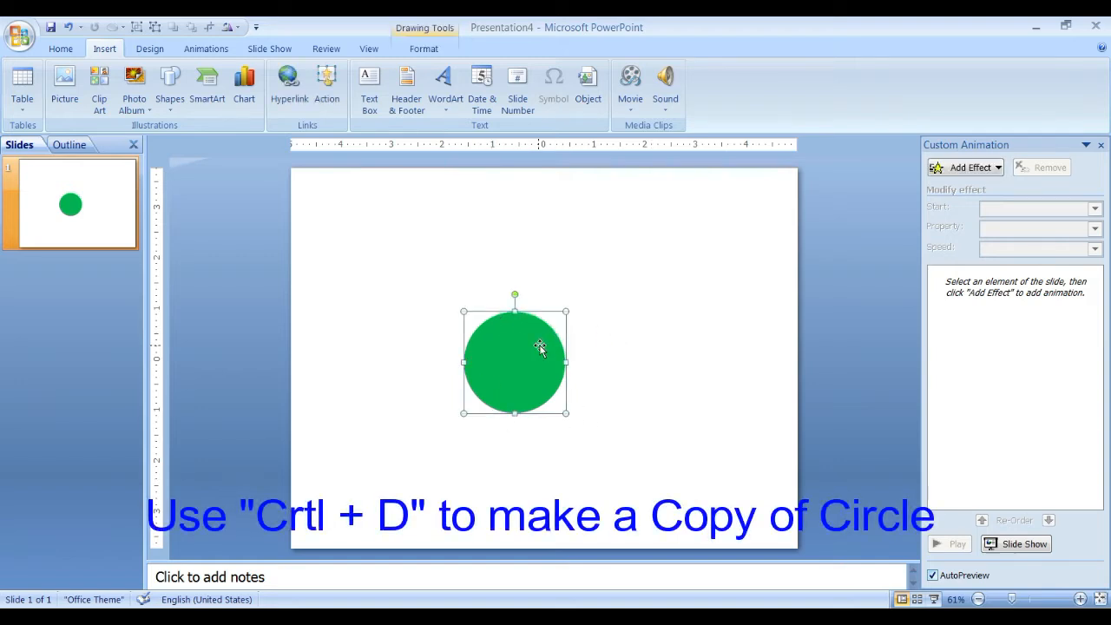
{"action": "key", "text": "ctrl+d"}
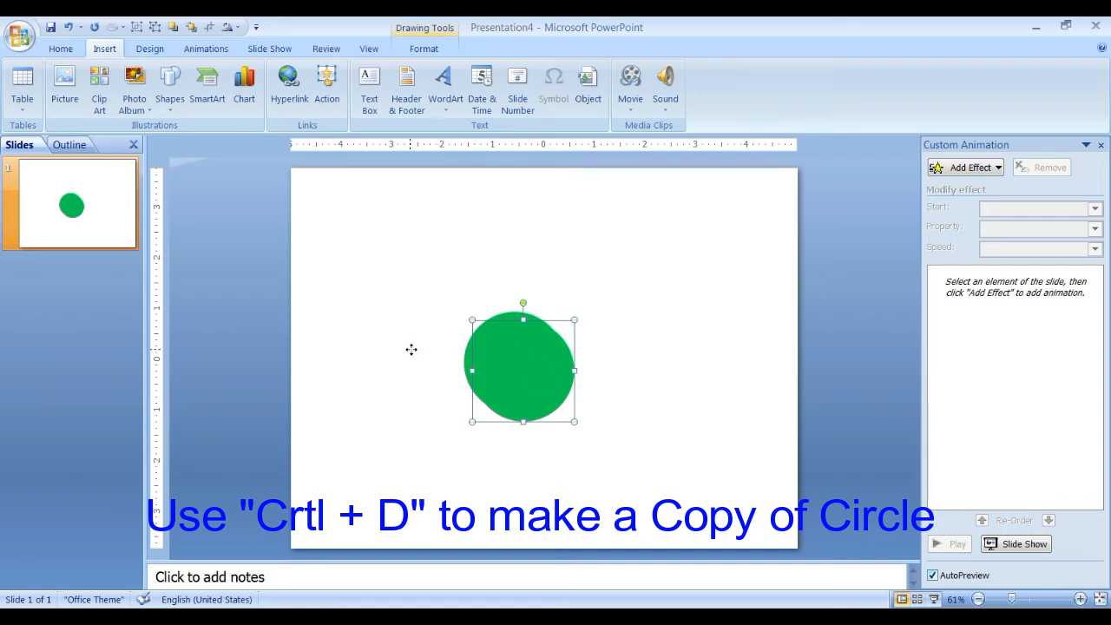
{"action": "left_click_drag", "start_coordinate": [407, 350], "coordinate": [409, 352]}
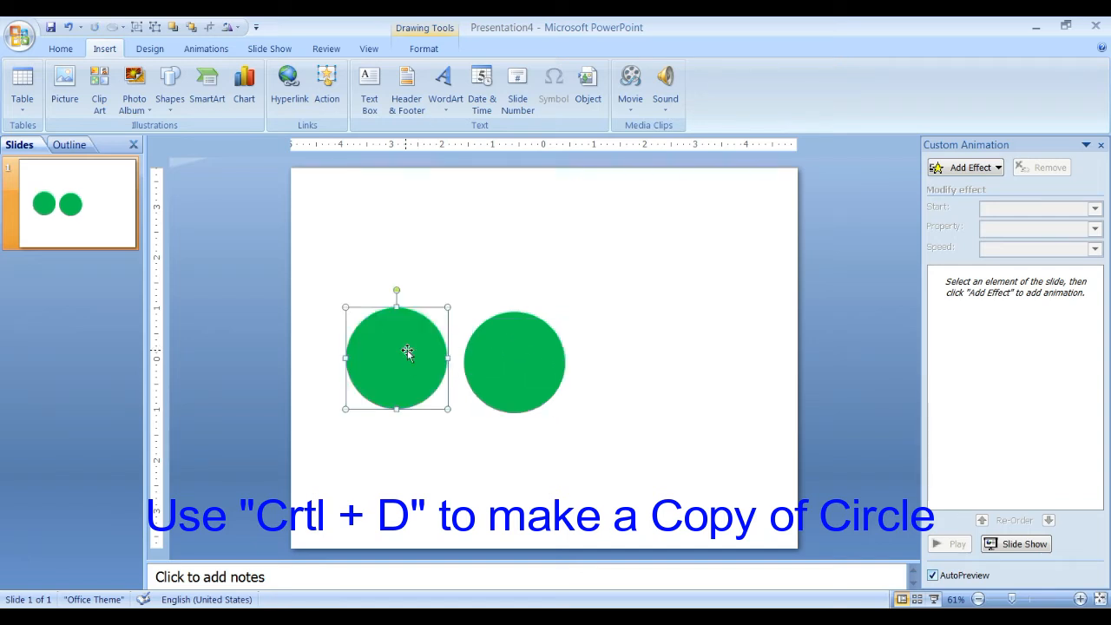
Move both green circles together down and left, towards the slide's left edge.
{"action": "left_click_drag", "start_coordinate": [310, 275], "coordinate": [638, 473]}
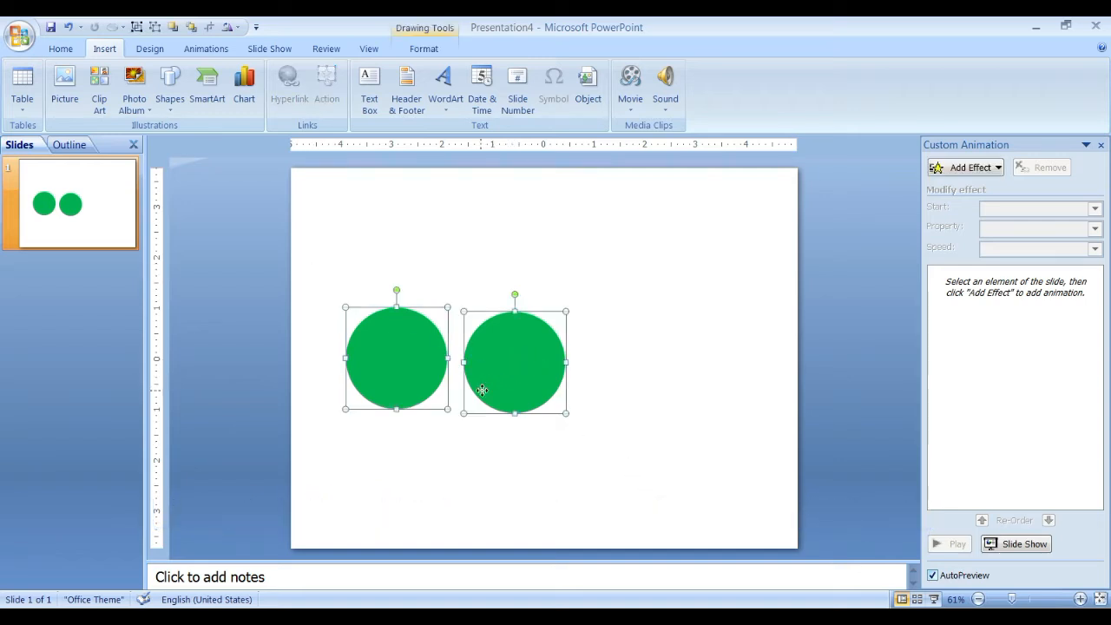
{"action": "left_click_drag", "start_coordinate": [524, 356], "coordinate": [481, 391]}
{"action": "left_click", "coordinate": [579, 380]}
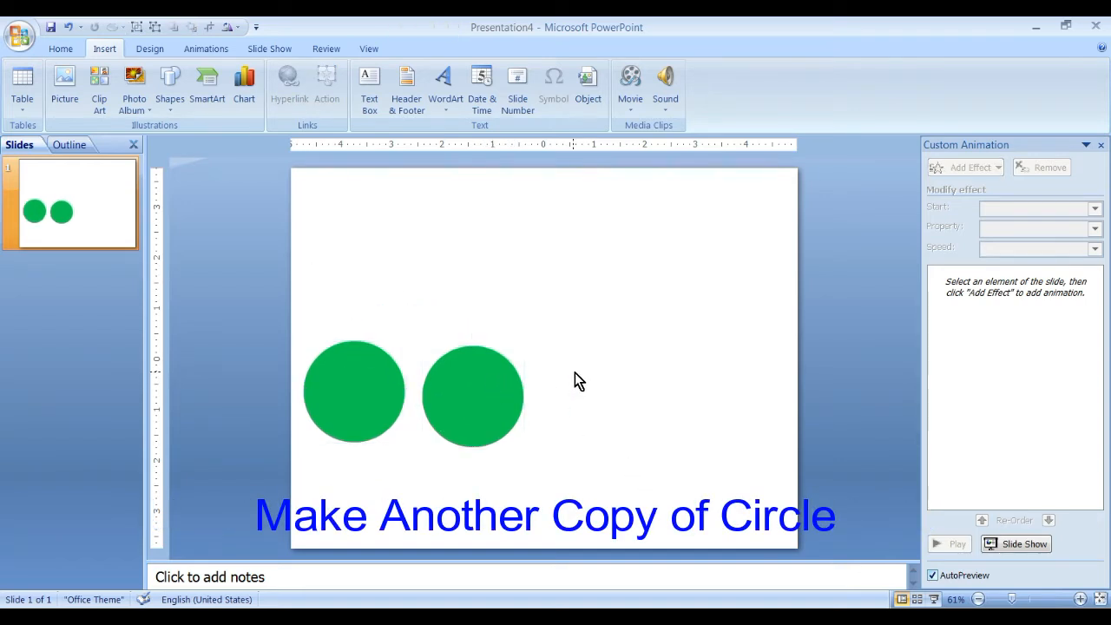
Duplicate the right-hand green circle and place the copy exactly on top of it.
{"action": "left_click", "coordinate": [512, 371]}
{"action": "key", "text": "ctrl+d"}
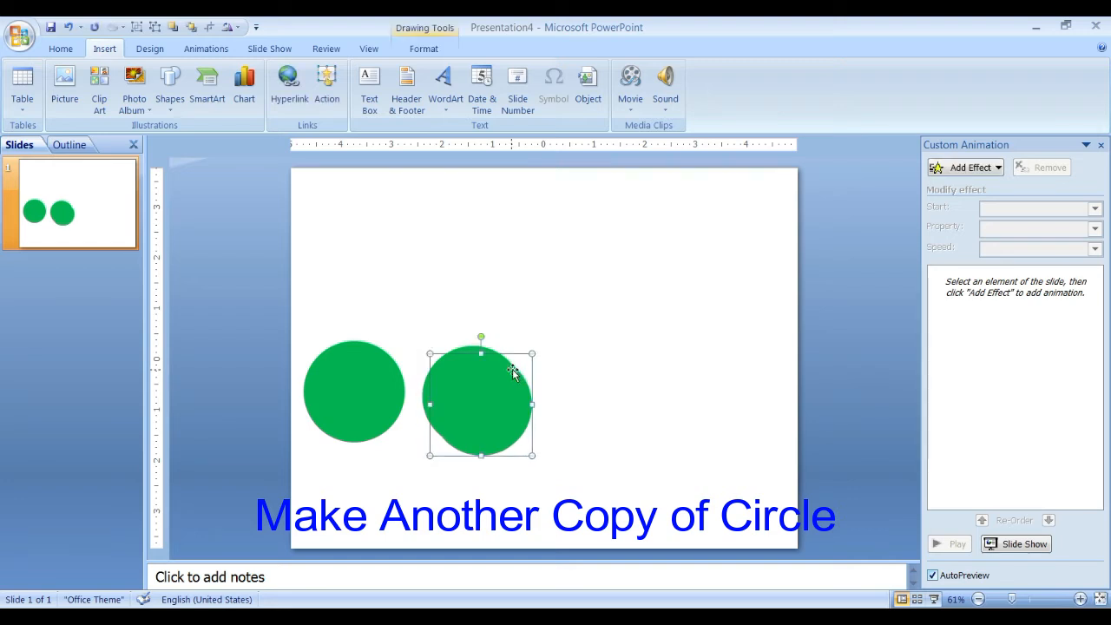
{"action": "left_click_drag", "start_coordinate": [506, 396], "coordinate": [584, 373]}
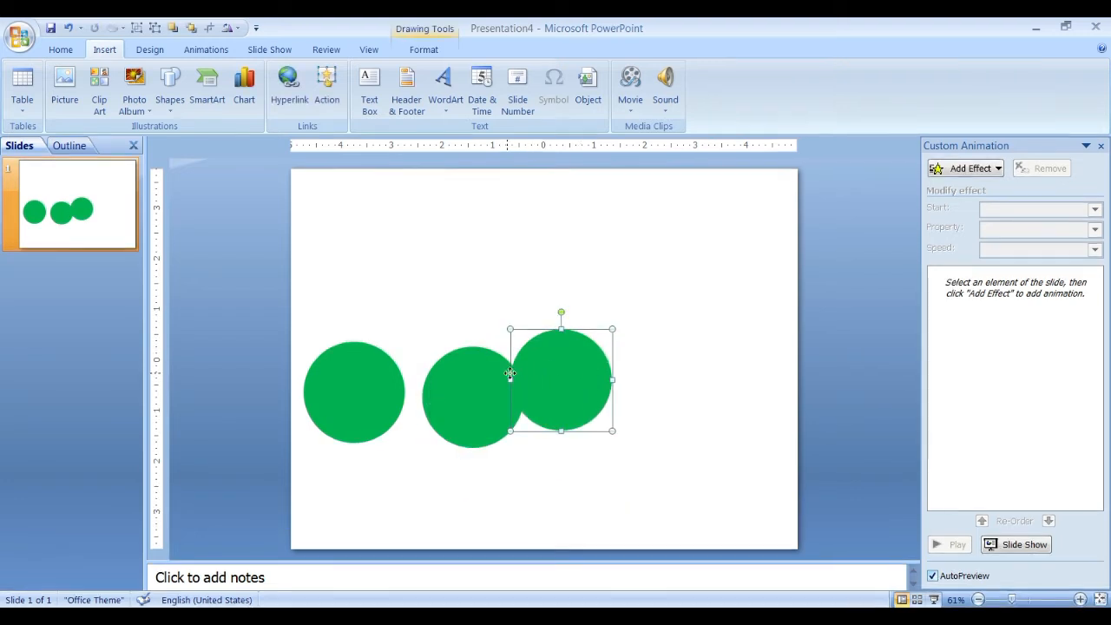
{"action": "left_click_drag", "start_coordinate": [491, 374], "coordinate": [491, 375]}
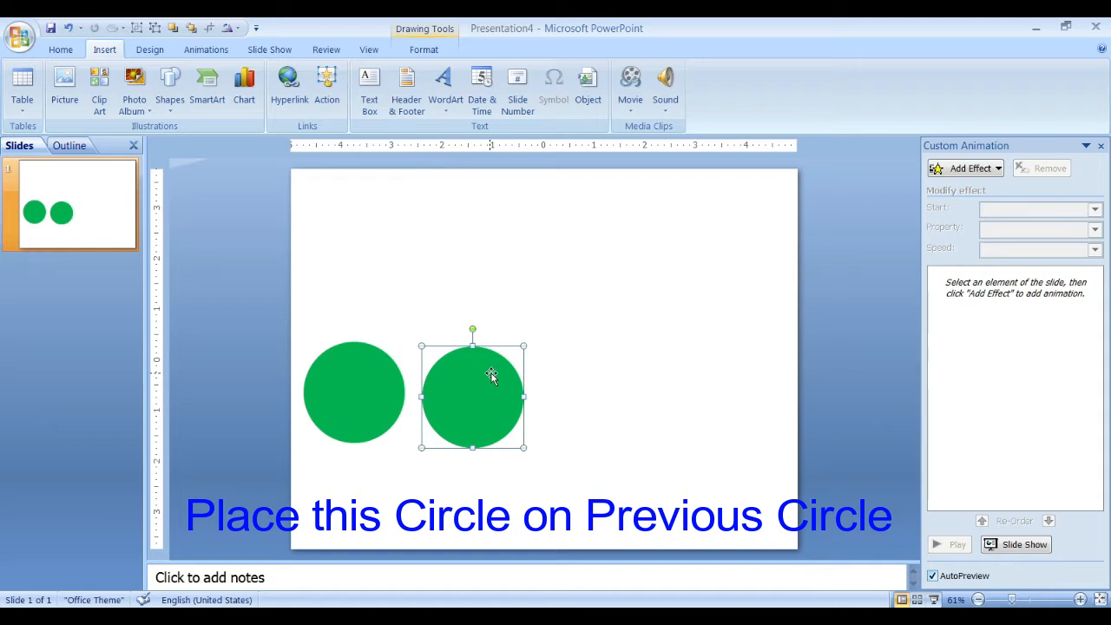
Fill the top copy of the right-hand circle with white and shrink it about its centre to about half its size.
{"action": "right_click", "coordinate": [491, 373]}
{"action": "left_click", "coordinate": [539, 363]}
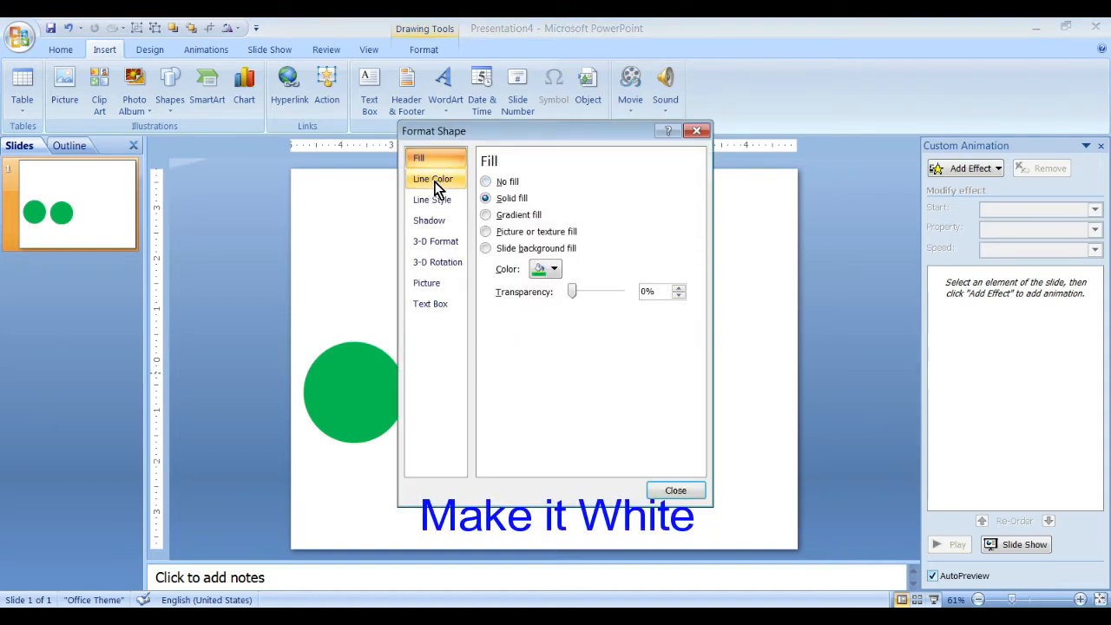
{"action": "left_click", "coordinate": [519, 203]}
{"action": "left_click", "coordinate": [547, 269]}
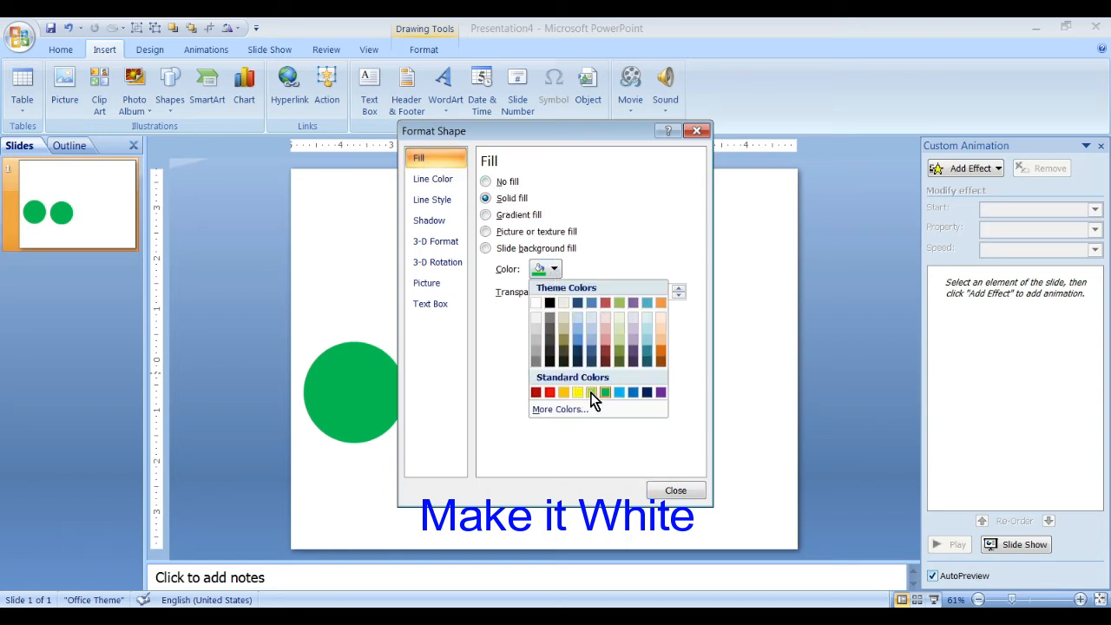
{"action": "left_click", "coordinate": [538, 303]}
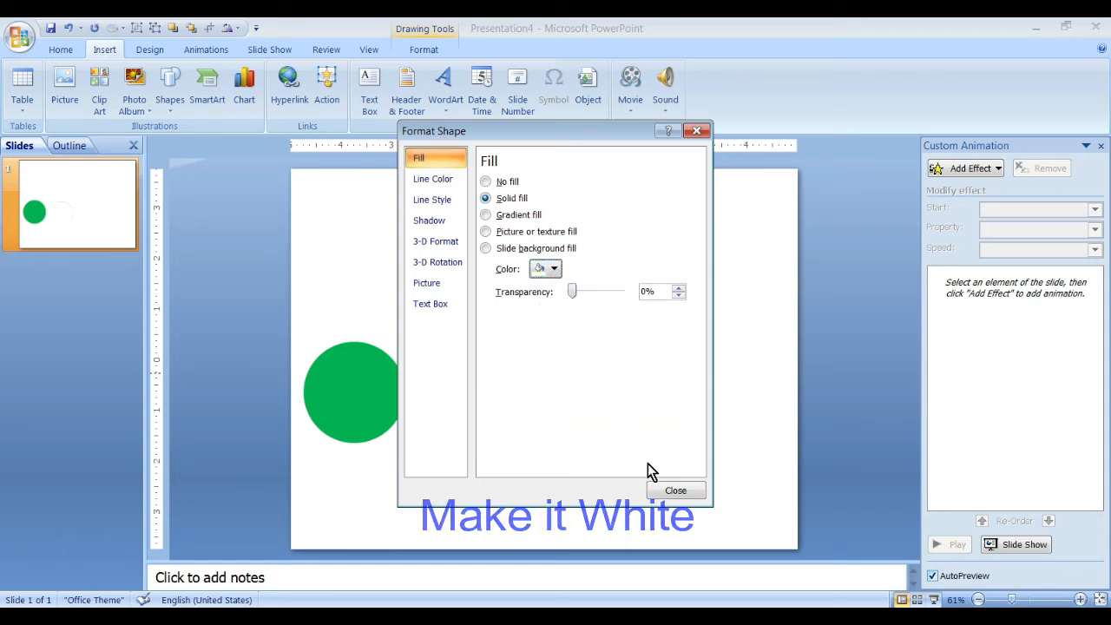
{"action": "left_click", "coordinate": [660, 489]}
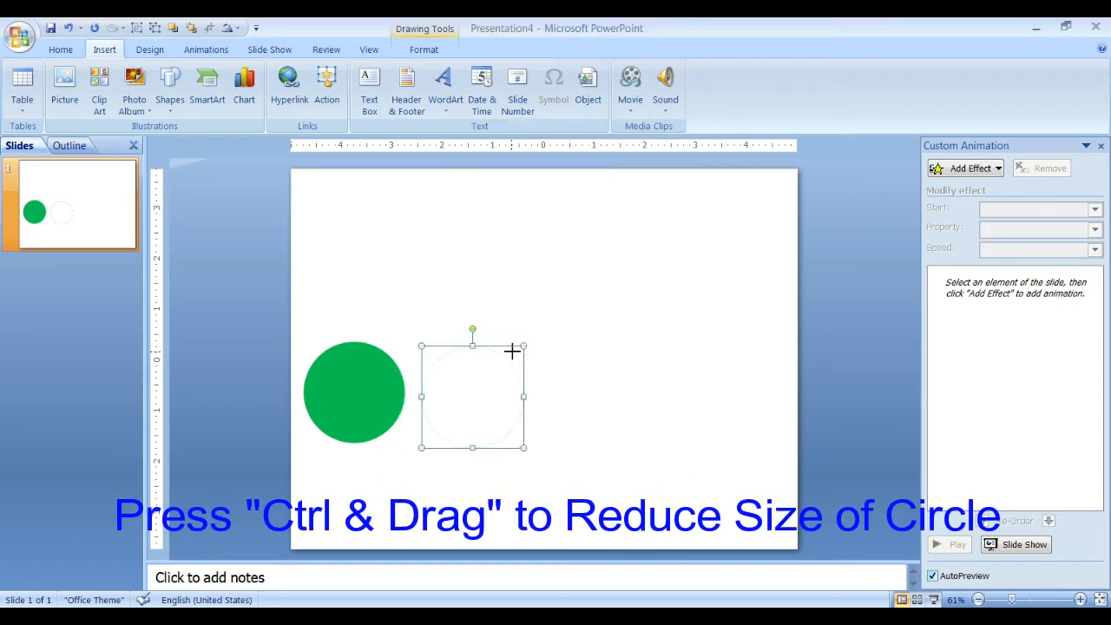
{"action": "left_click_drag", "start_coordinate": [496, 372], "coordinate": [498, 372]}
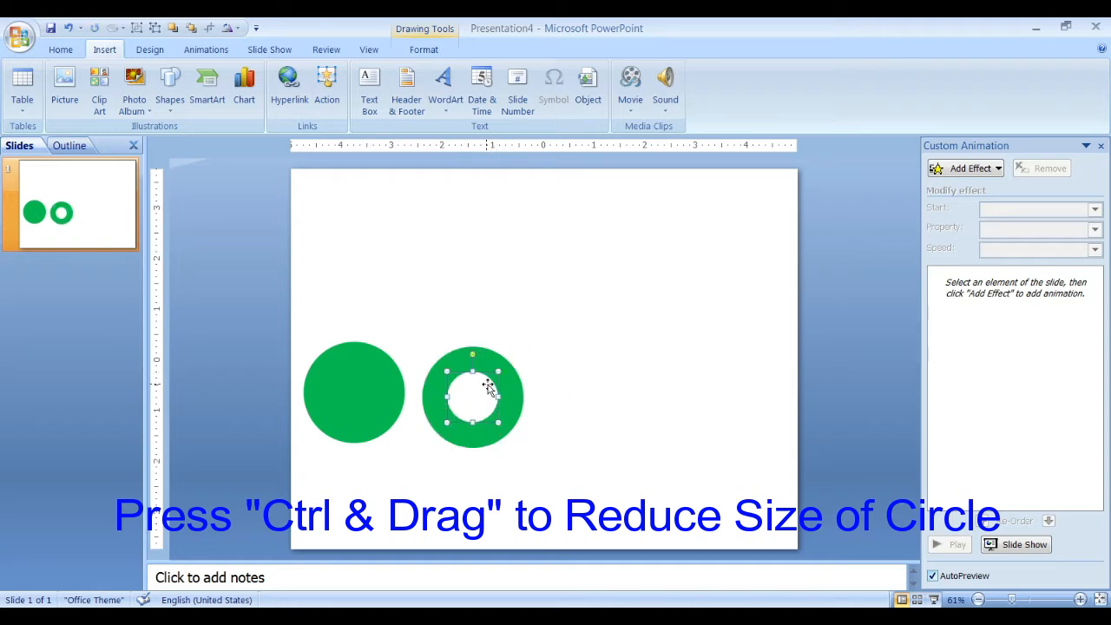
Add the text "10" to the small white circle and format it as bold, red, size 36.
{"action": "right_click", "coordinate": [489, 387]}
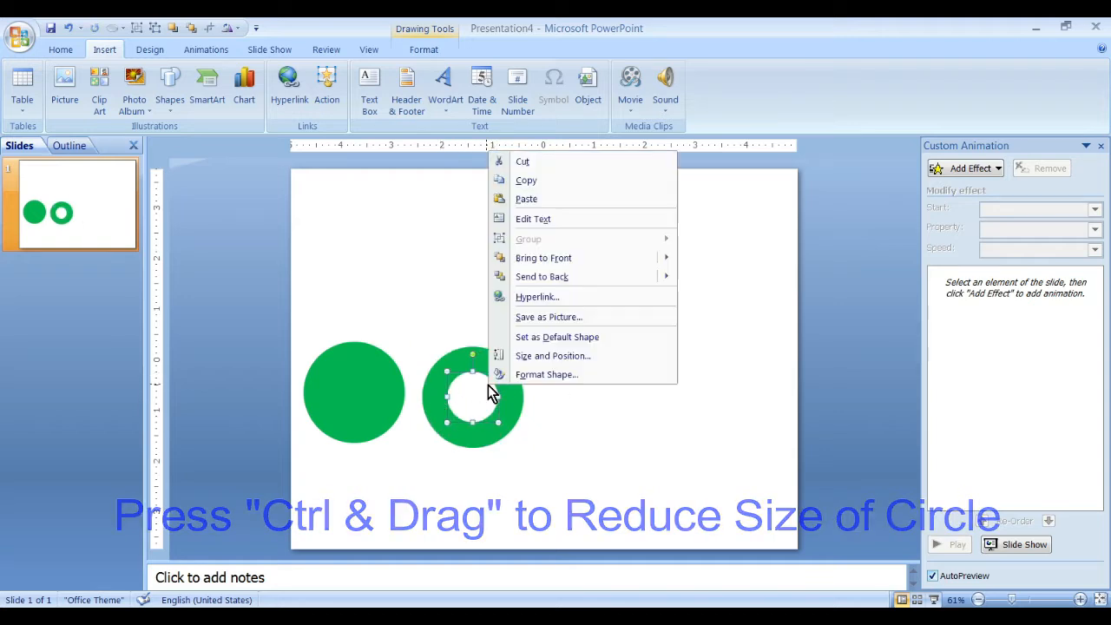
{"action": "left_click", "coordinate": [558, 221]}
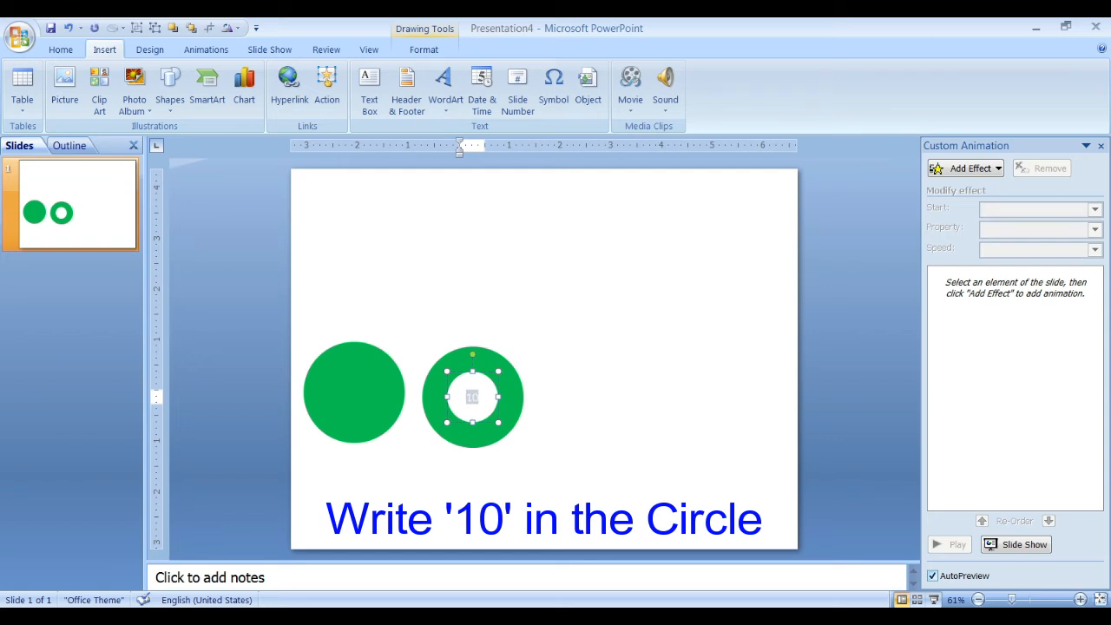
{"action": "left_click", "coordinate": [61, 50]}
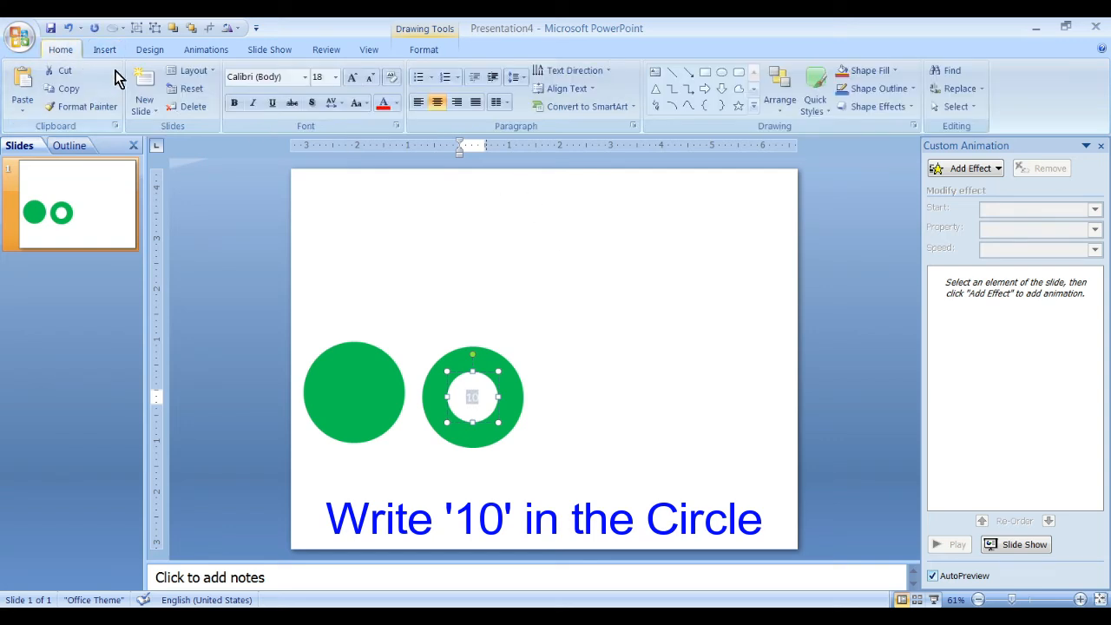
{"action": "left_click", "coordinate": [335, 77]}
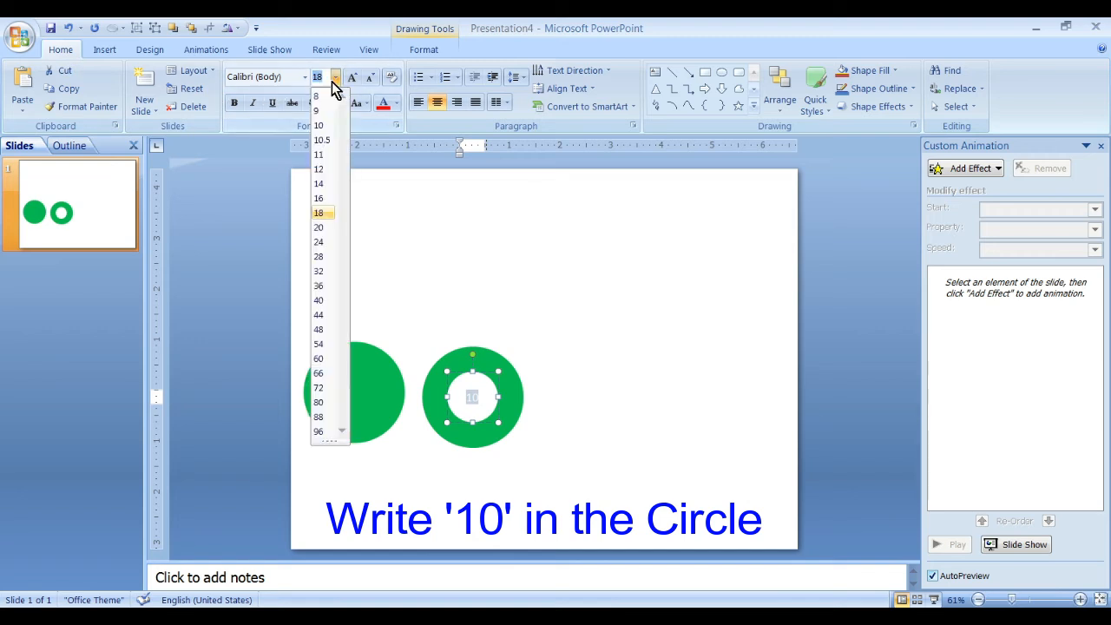
{"action": "left_click", "coordinate": [320, 288]}
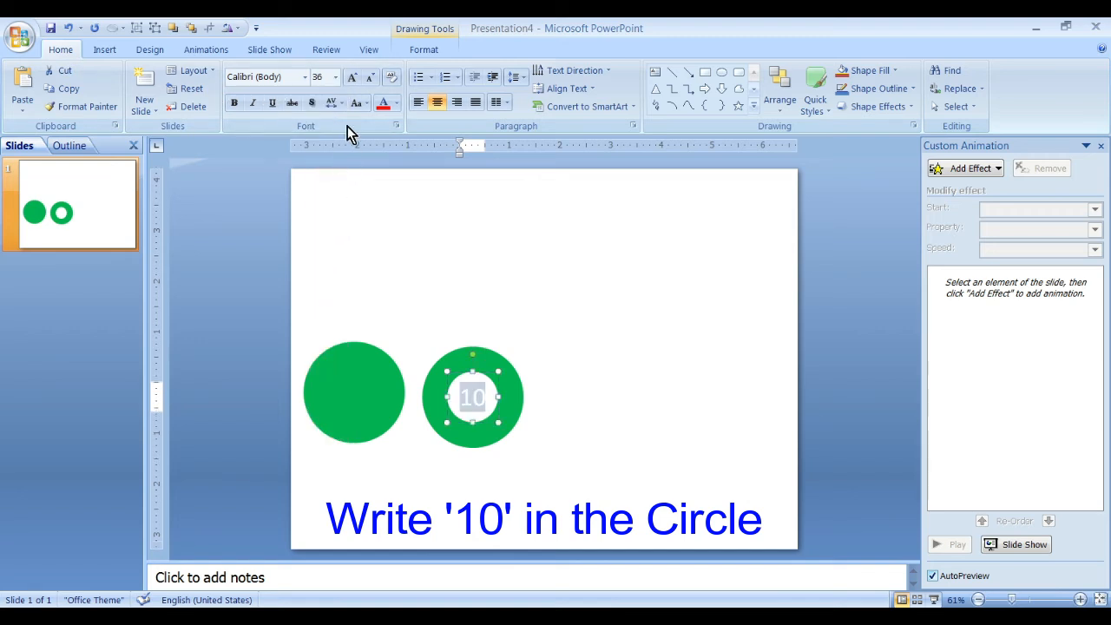
{"action": "left_click", "coordinate": [233, 104]}
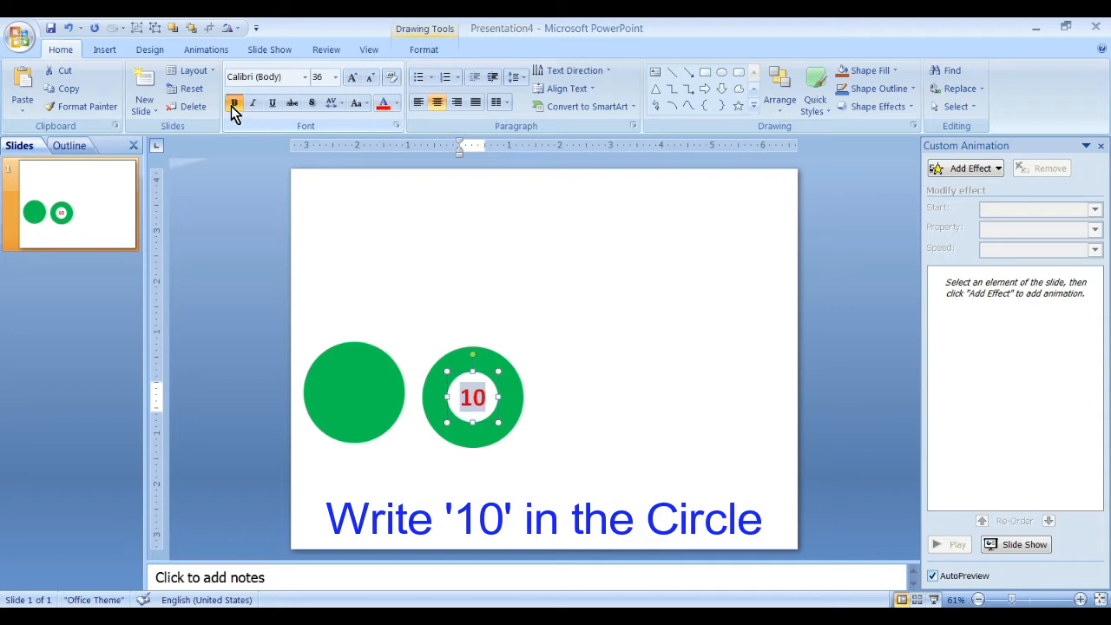
{"action": "left_click", "coordinate": [552, 343]}
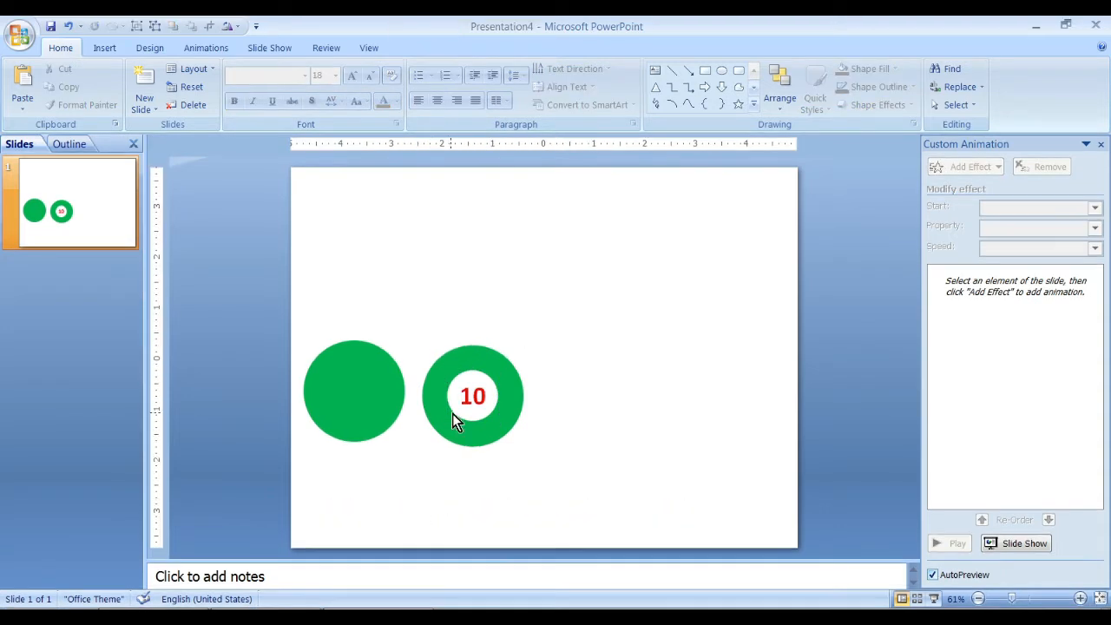
Duplicate the small white "10" circle and move the copy diagonally up and to the right of the original.
{"action": "left_click", "coordinate": [467, 414]}
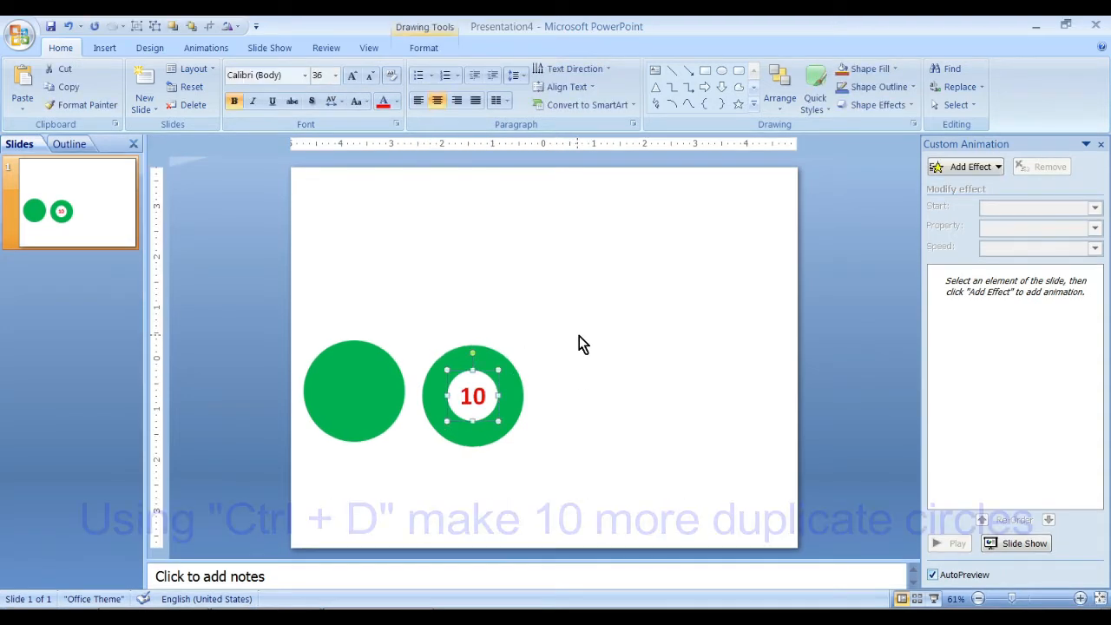
{"action": "key", "text": "ctrl+d"}
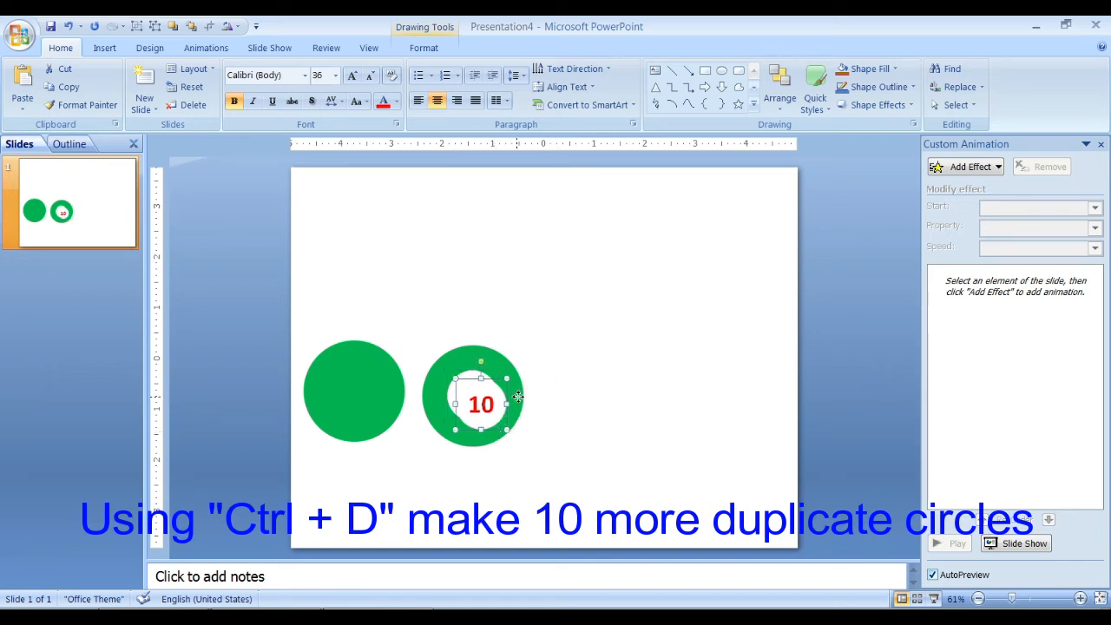
{"action": "left_click_drag", "start_coordinate": [498, 429], "coordinate": [523, 397]}
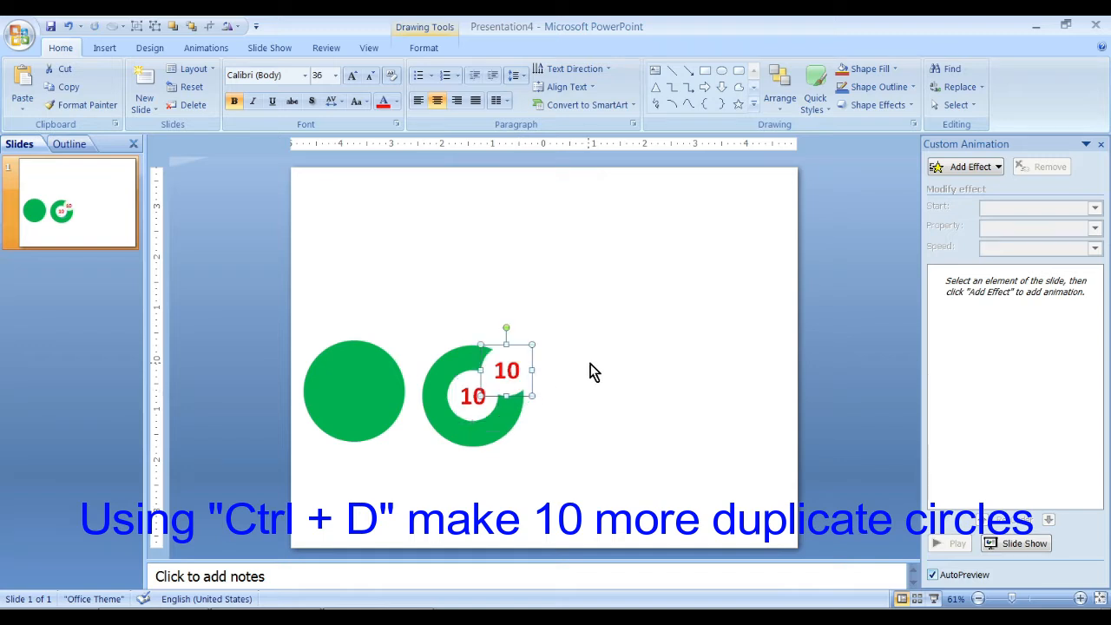
Make nine more copies of the "10" circle with the same offset, forming a diagonal row towards the slide's upper-right corner.
{"action": "key", "text": "ctrl+d"}
{"action": "key", "text": "ctrl+d"}
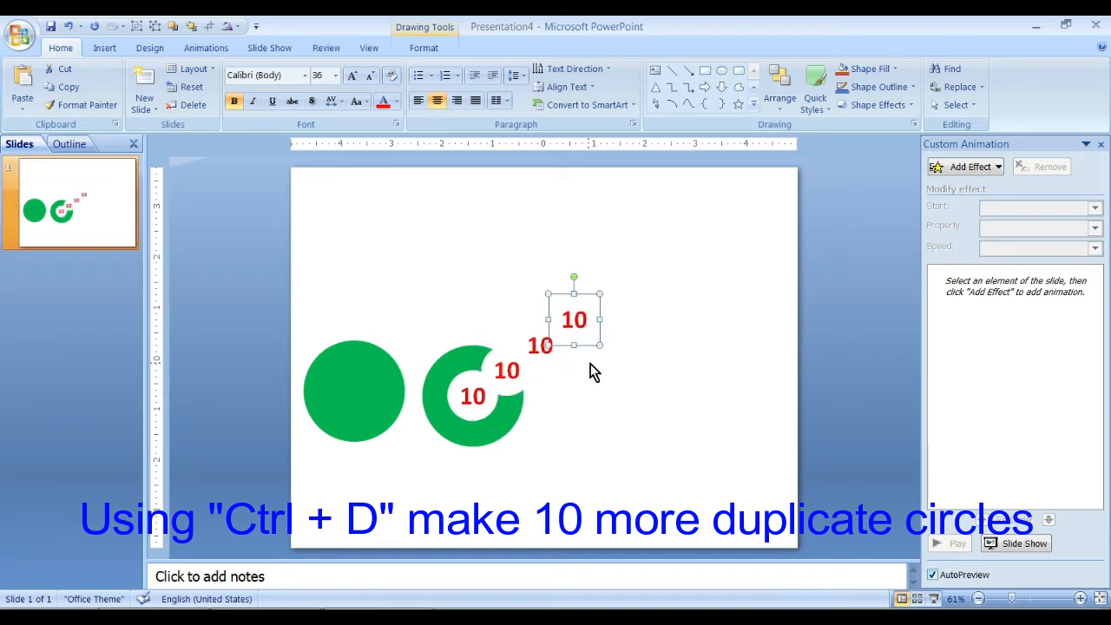
{"action": "key", "text": "ctrl+d"}
{"action": "key", "text": "ctrl+d"}
{"action": "key", "text": "ctrl+d"}
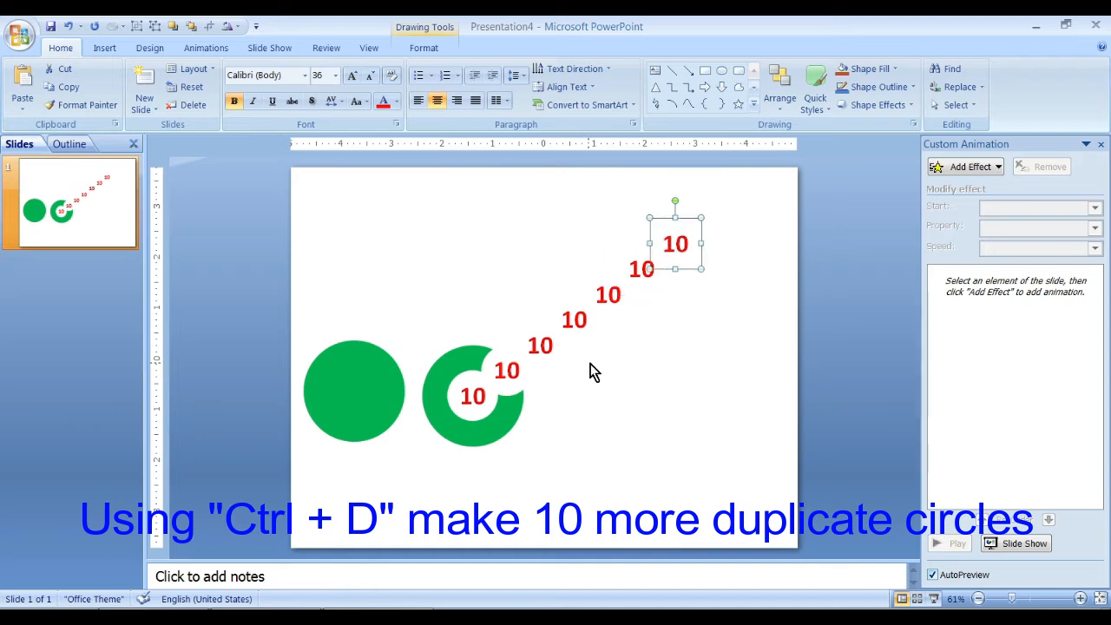
{"action": "key", "text": "ctrl+d"}
{"action": "key", "text": "ctrl+d"}
{"action": "key", "text": "ctrl+d"}
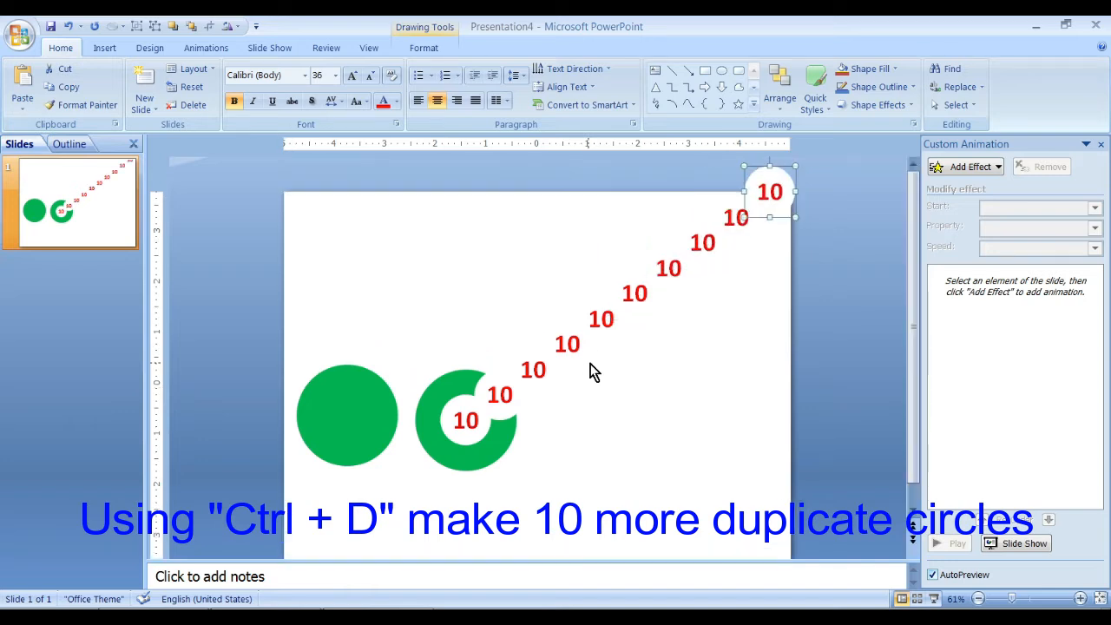
{"action": "key", "text": "ctrl+d"}
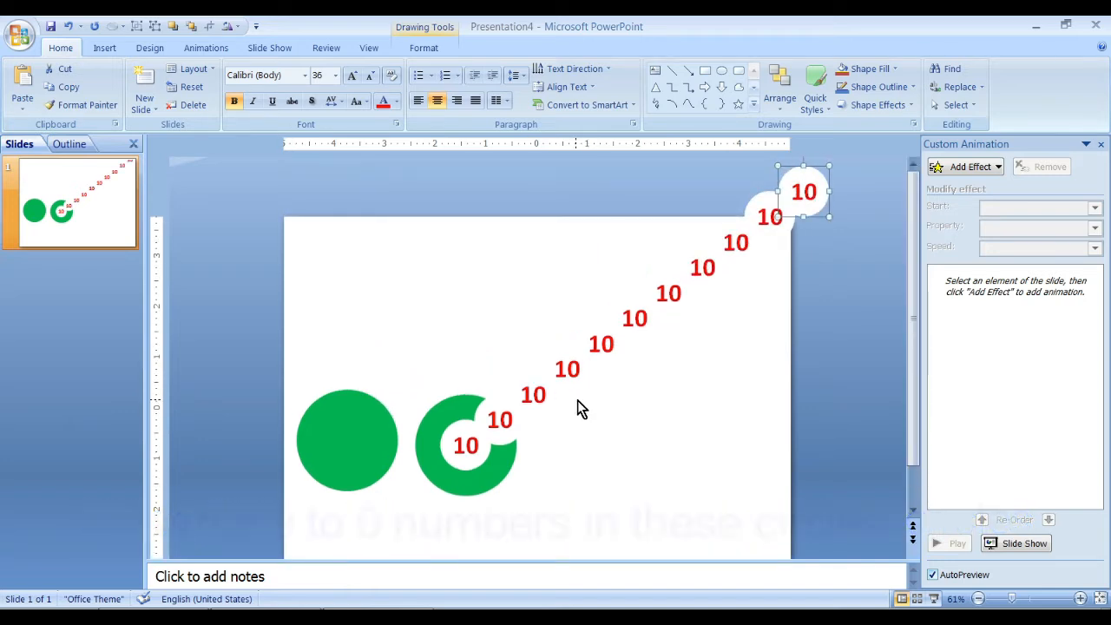
Renumber the first four copies, going up the diagonal from the original "10" circle, as 9, 8, 7 and 6.
{"action": "left_click", "coordinate": [508, 418]}
{"action": "double_click", "coordinate": [508, 417]}
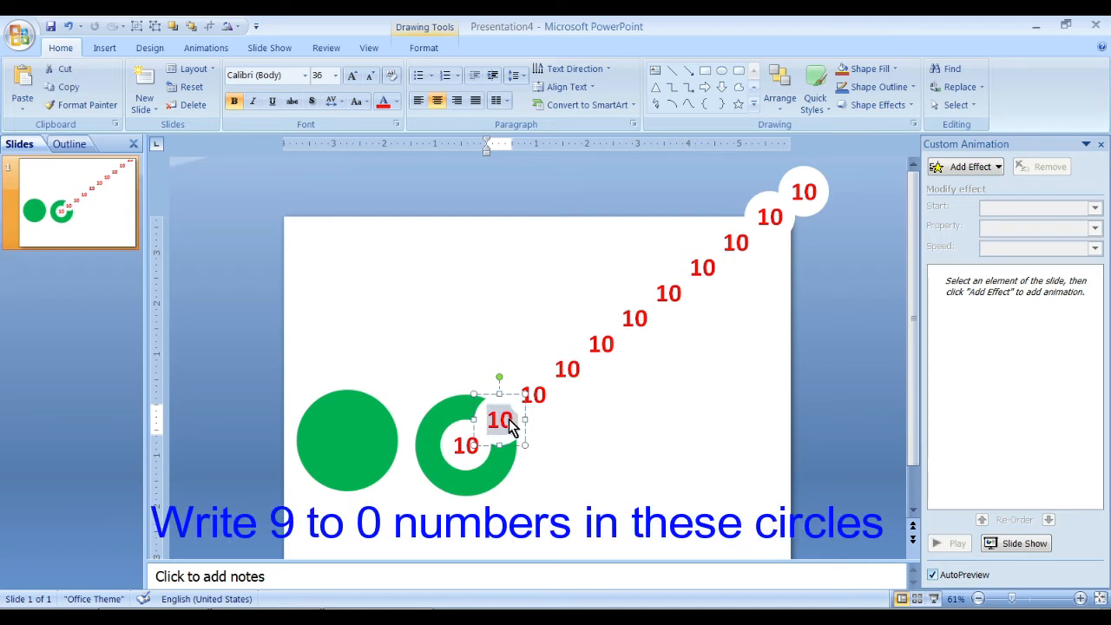
{"action": "type", "text": "9"}
{"action": "left_click", "coordinate": [536, 395]}
{"action": "double_click", "coordinate": [536, 395]}
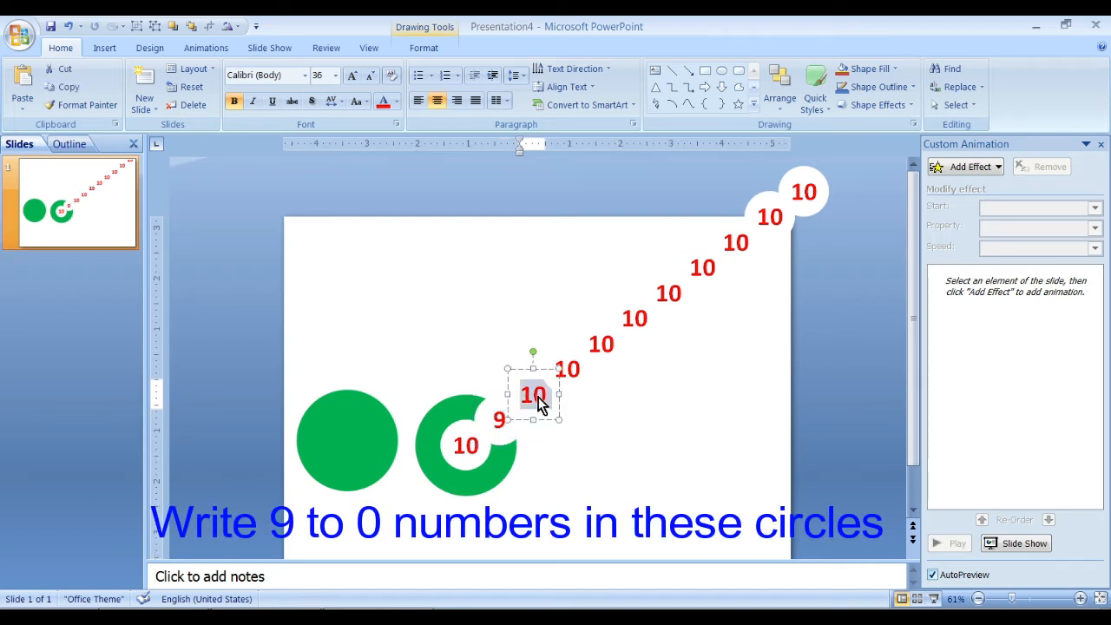
{"action": "type", "text": "8"}
{"action": "left_click", "coordinate": [567, 371]}
{"action": "double_click", "coordinate": [569, 372]}
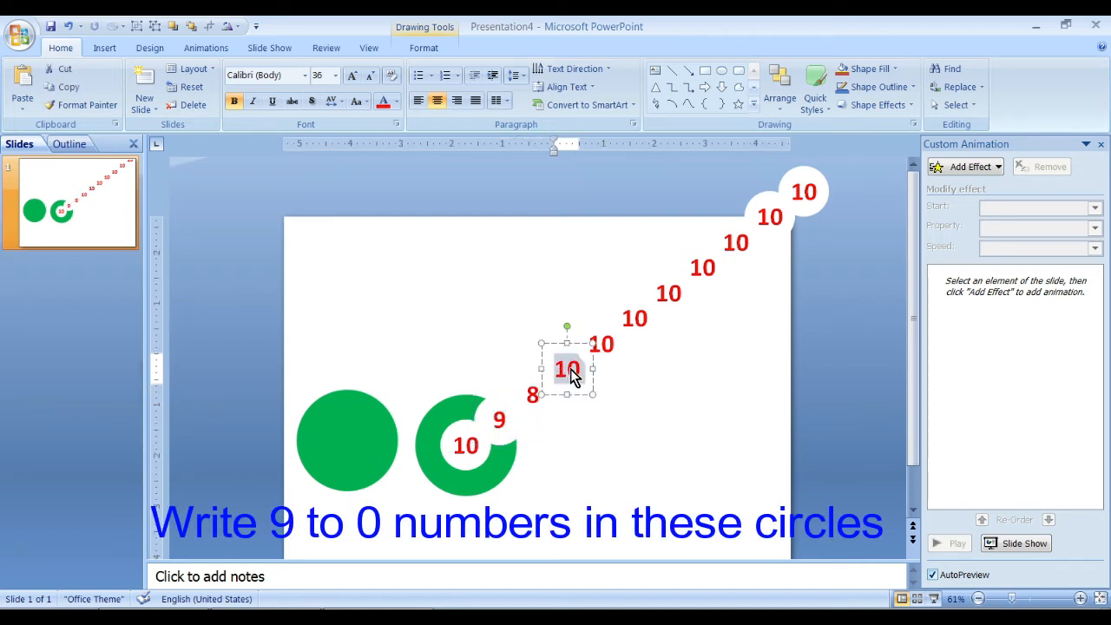
{"action": "type", "text": "7"}
{"action": "left_click", "coordinate": [601, 344]}
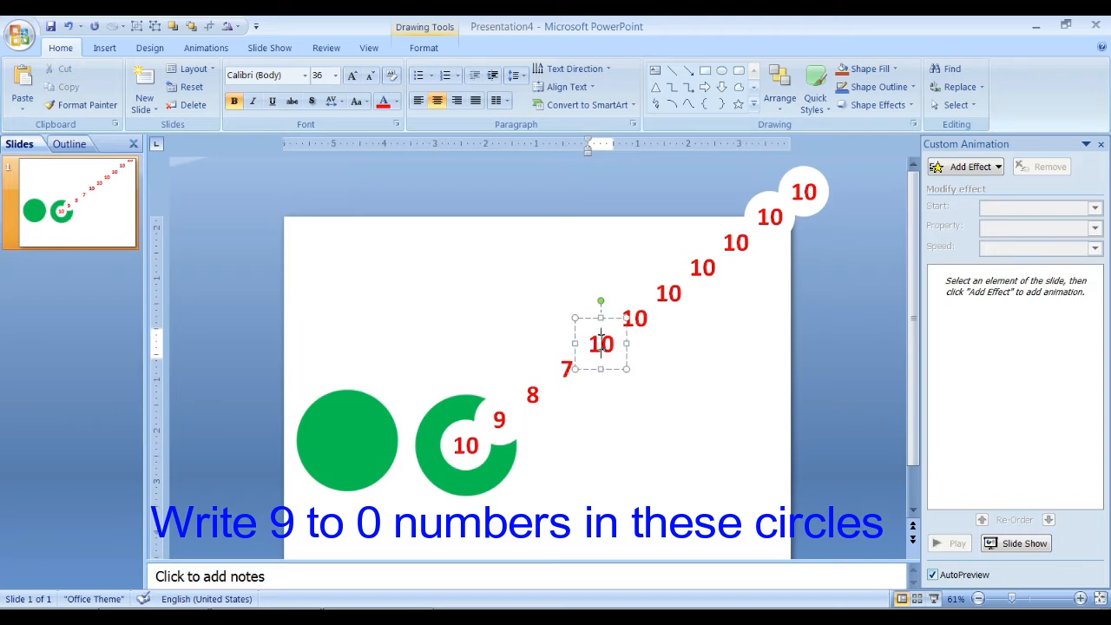
{"action": "double_click", "coordinate": [601, 345]}
{"action": "type", "text": "6"}
Renumber the three circles above the "6" on the diagonal as 5, 4 and 3.
{"action": "left_click", "coordinate": [635, 320]}
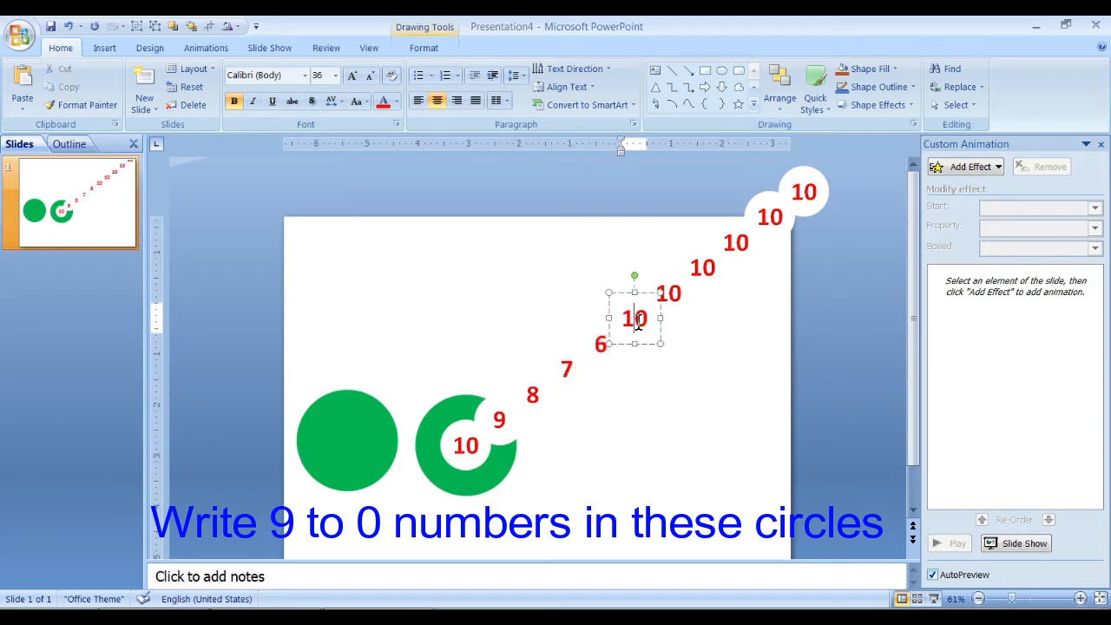
{"action": "double_click", "coordinate": [638, 321]}
{"action": "type", "text": "5"}
{"action": "left_click", "coordinate": [669, 295]}
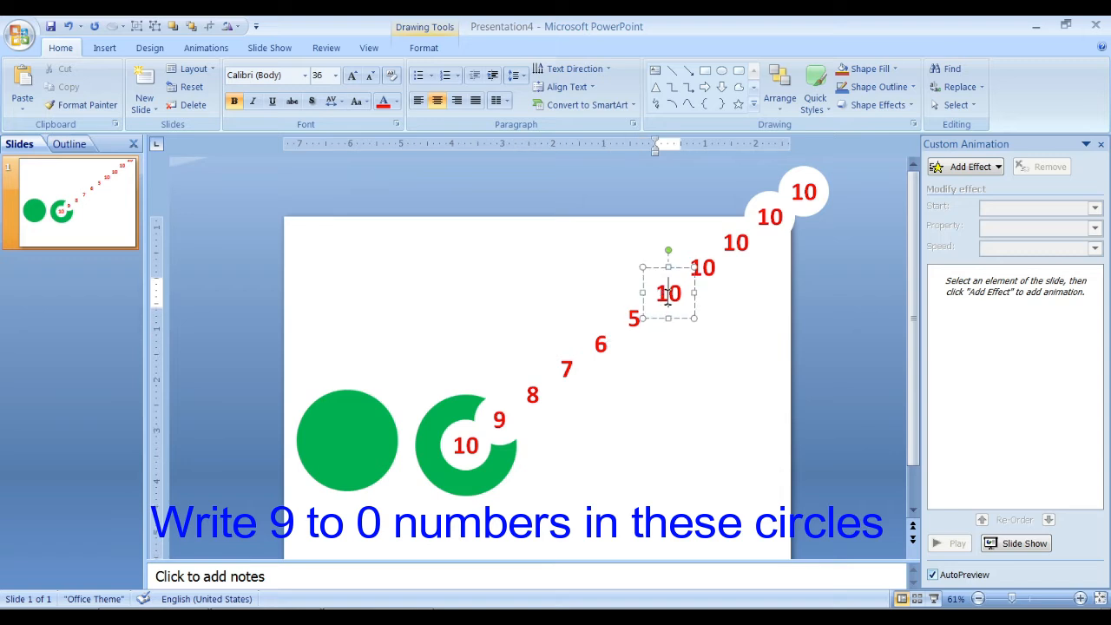
{"action": "double_click", "coordinate": [677, 295]}
{"action": "type", "text": "4"}
{"action": "left_click", "coordinate": [705, 280]}
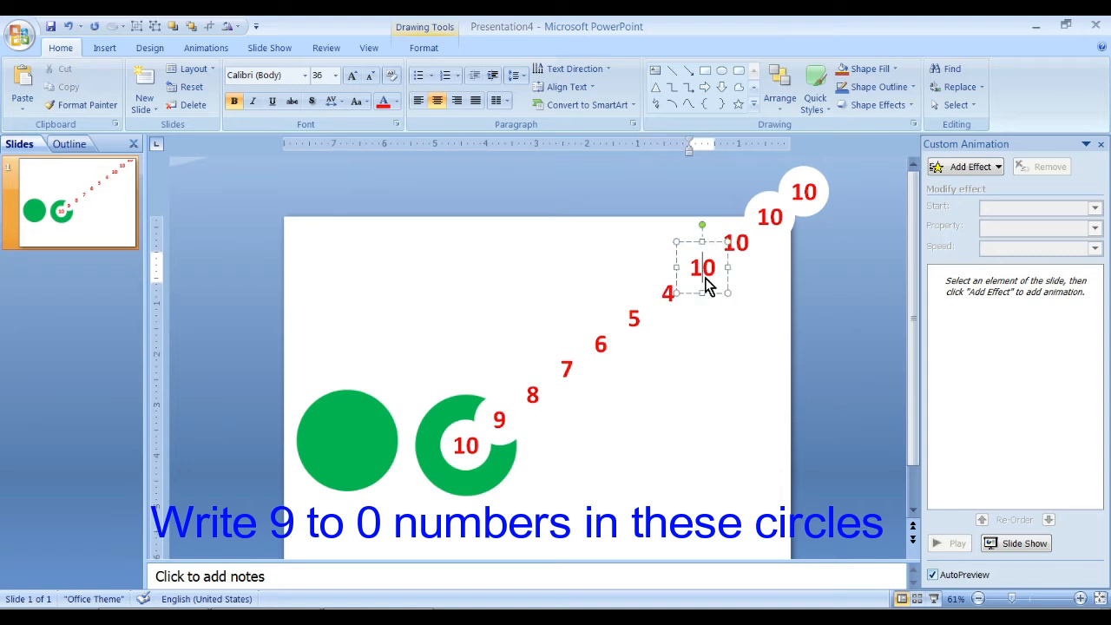
{"action": "double_click", "coordinate": [704, 279]}
{"action": "type", "text": "3"}
Renumber the last three circles at the upper end of the diagonal as 2, 1 and 0.
{"action": "left_click", "coordinate": [734, 241]}
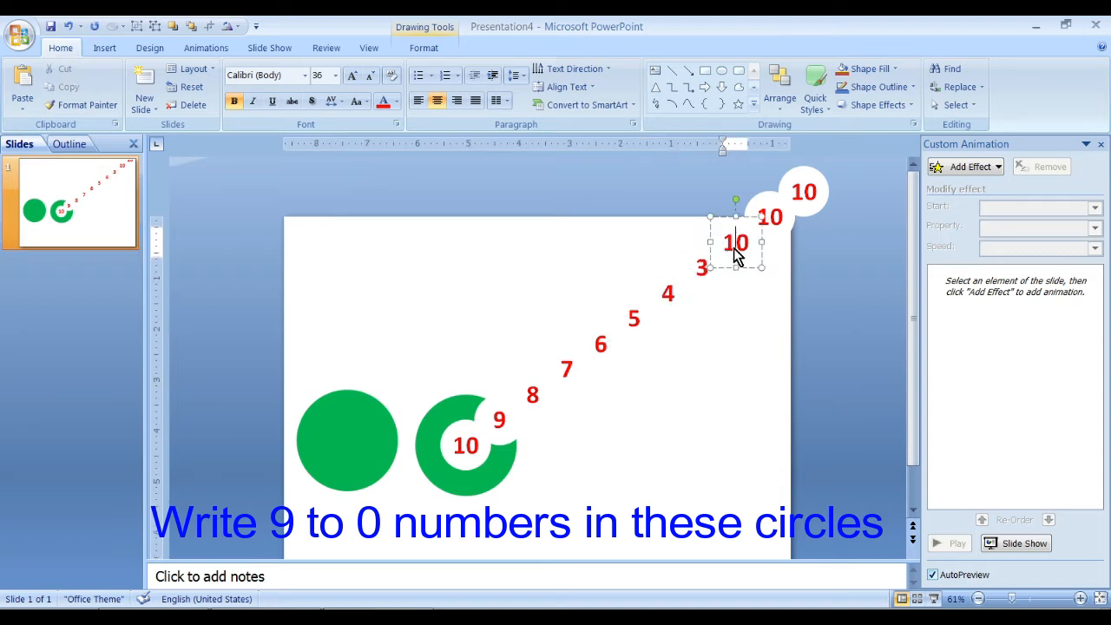
{"action": "double_click", "coordinate": [733, 241]}
{"action": "type", "text": "2"}
{"action": "left_click", "coordinate": [770, 216]}
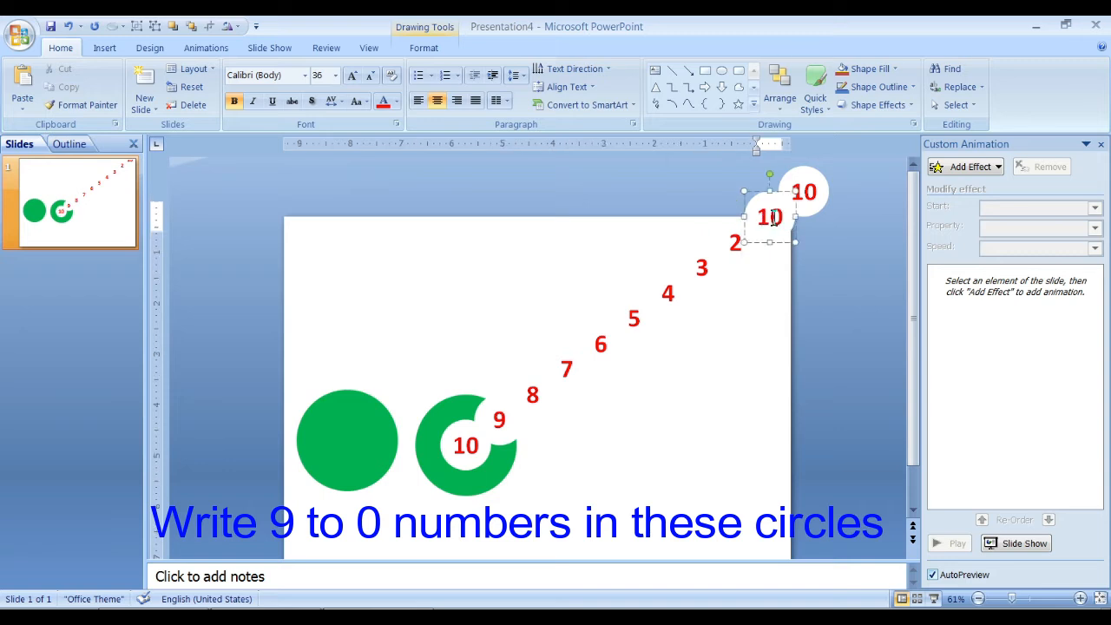
{"action": "double_click", "coordinate": [771, 217]}
{"action": "type", "text": "1"}
{"action": "left_click", "coordinate": [806, 196]}
{"action": "double_click", "coordinate": [806, 195]}
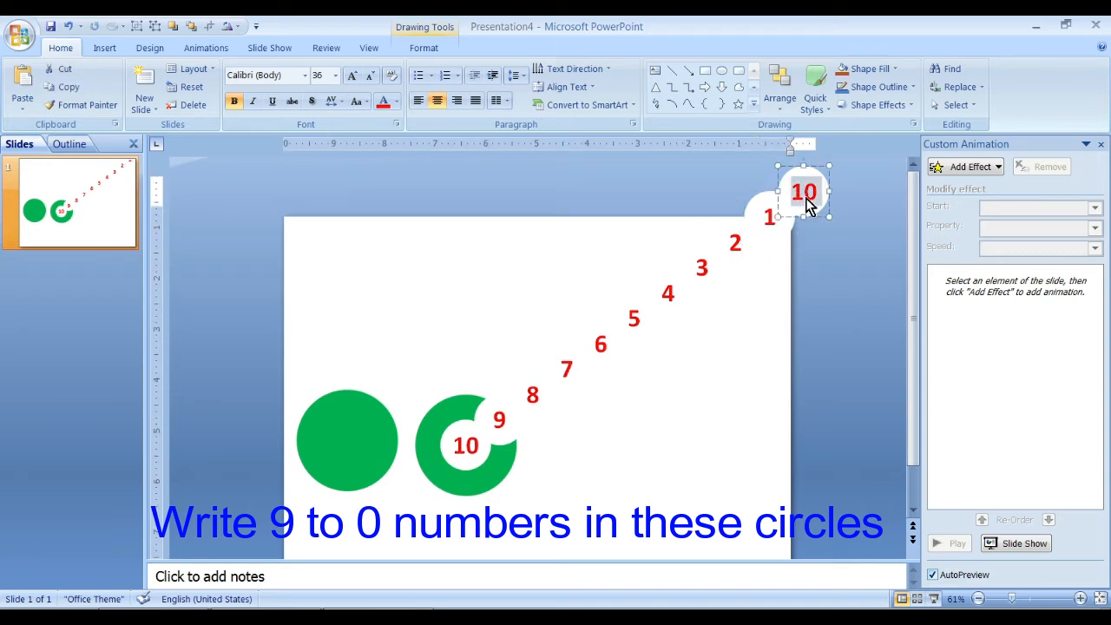
{"action": "type", "text": "0"}
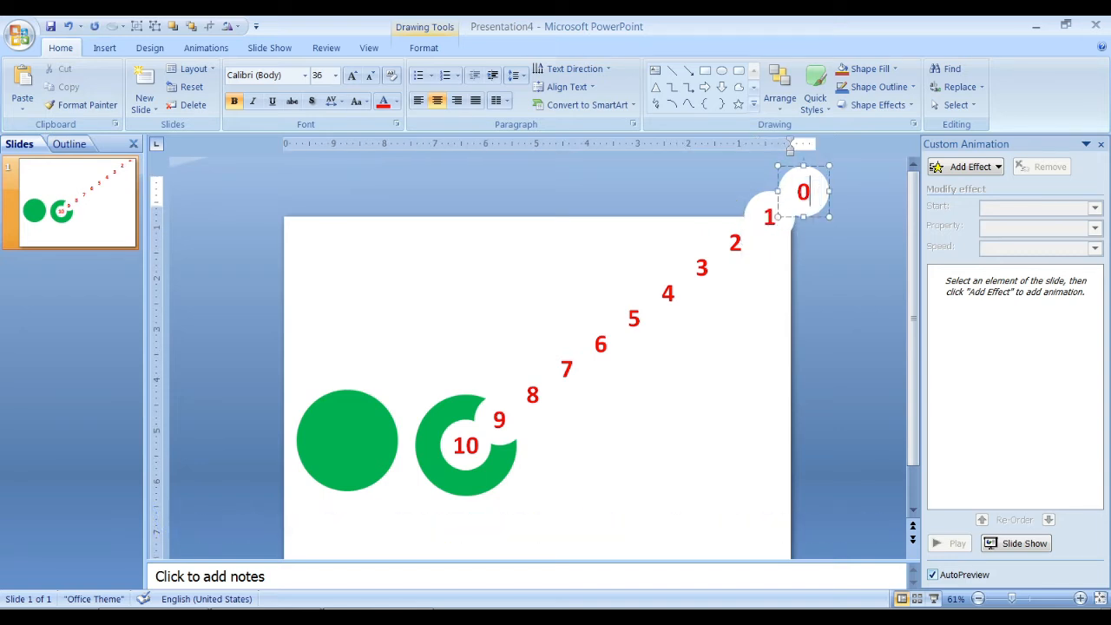
{"action": "left_click", "coordinate": [842, 267]}
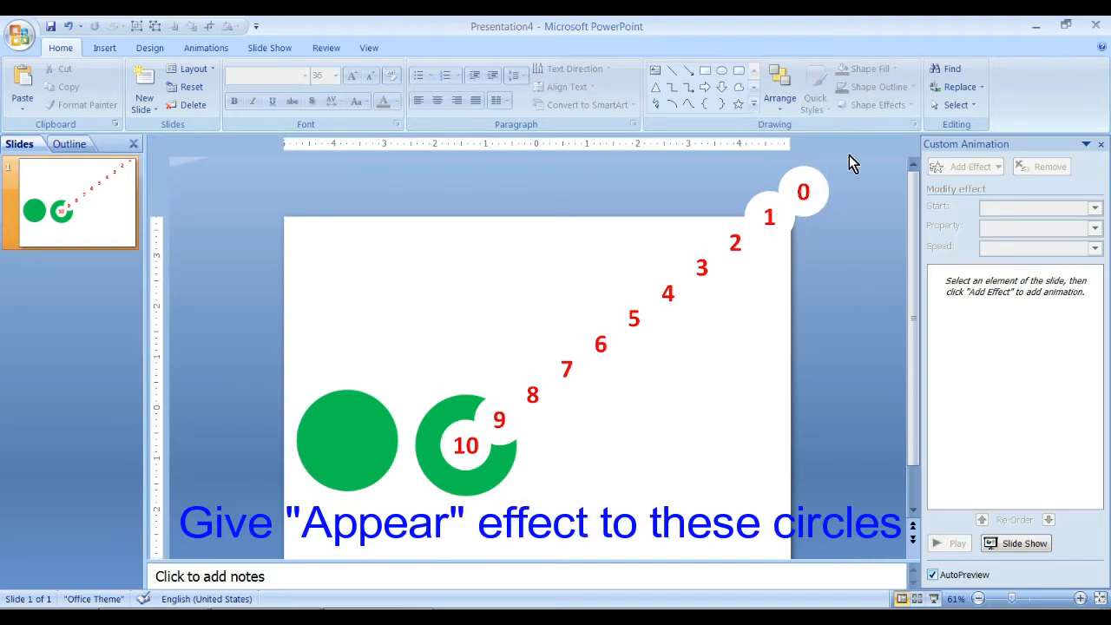
Apply the Appear entrance effect to all the numbered circles from 10 to 0 and set them to start With Previous.
{"action": "left_click_drag", "start_coordinate": [849, 155], "coordinate": [428, 482]}
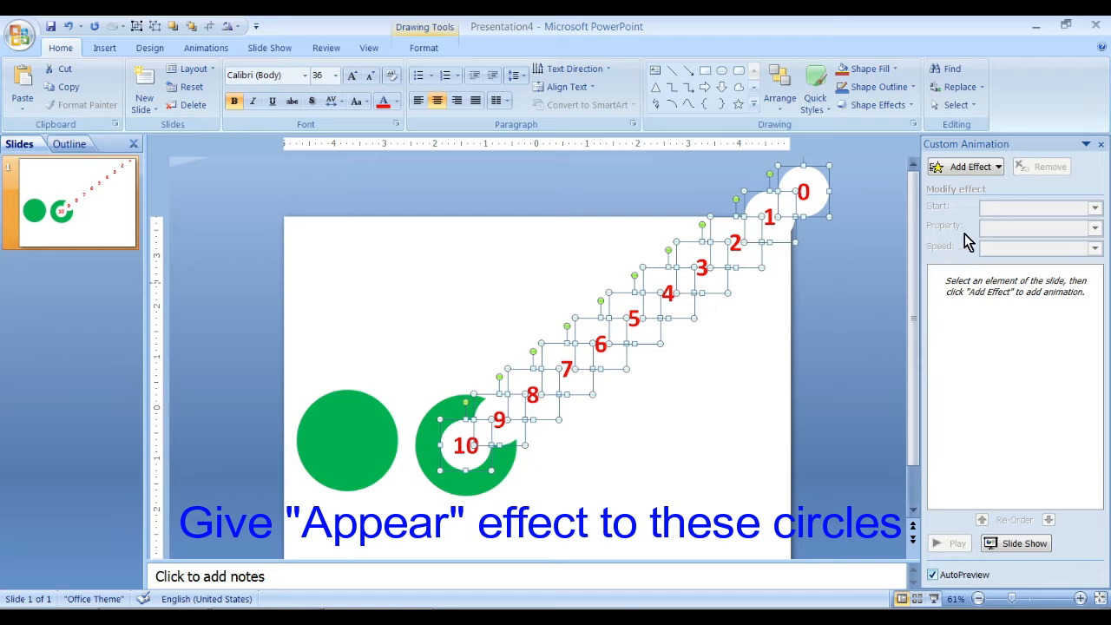
{"action": "left_click", "coordinate": [950, 171]}
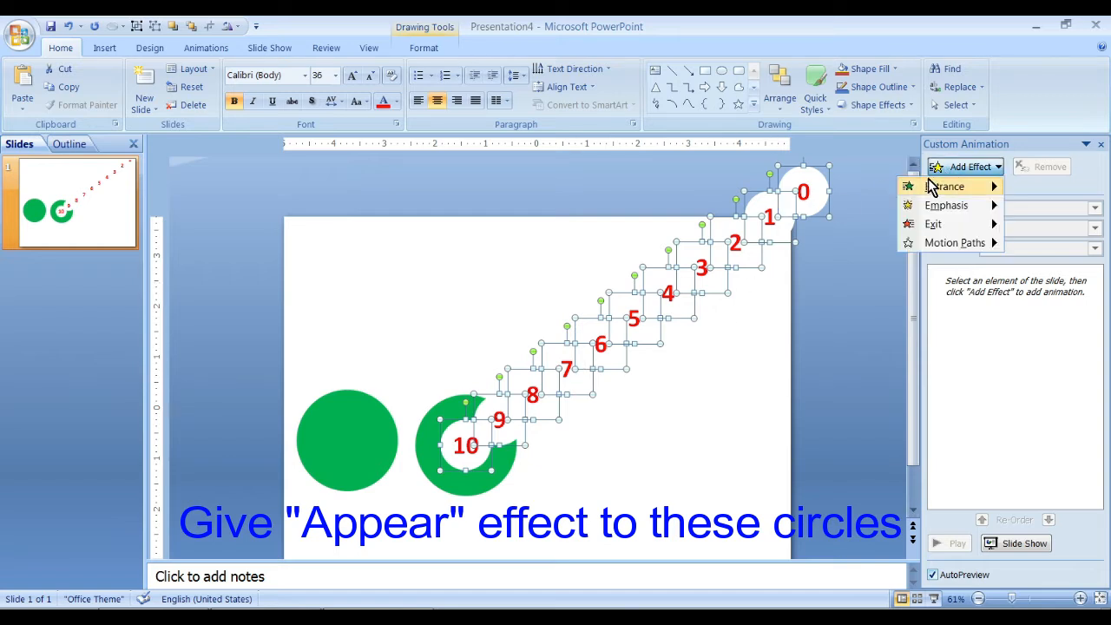
{"action": "mouse_move", "coordinate": [929, 187]}
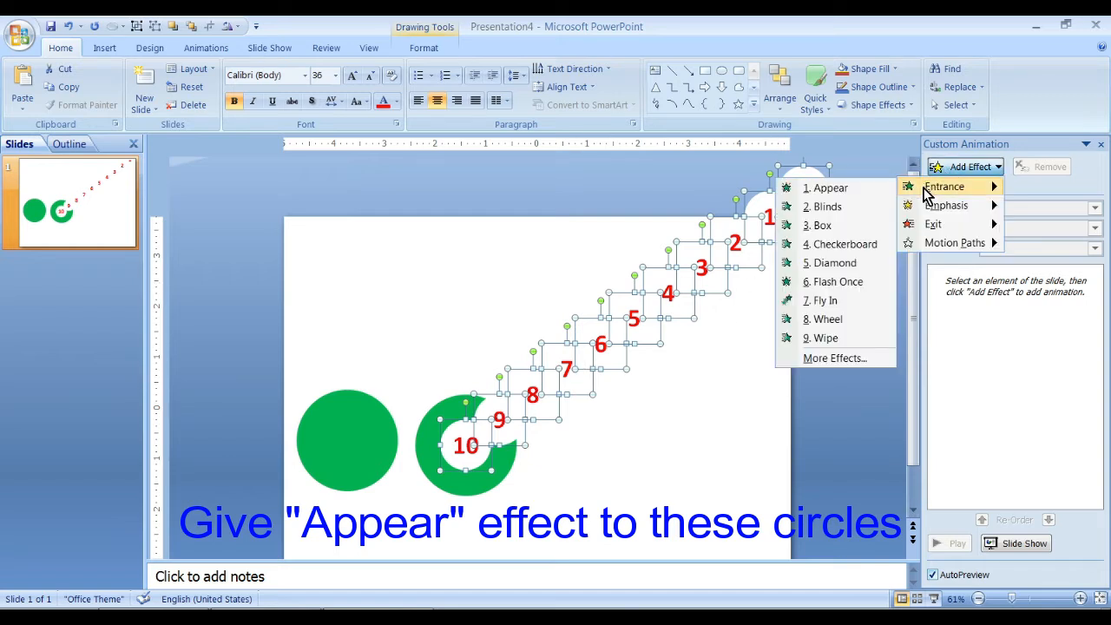
{"action": "left_click", "coordinate": [824, 187]}
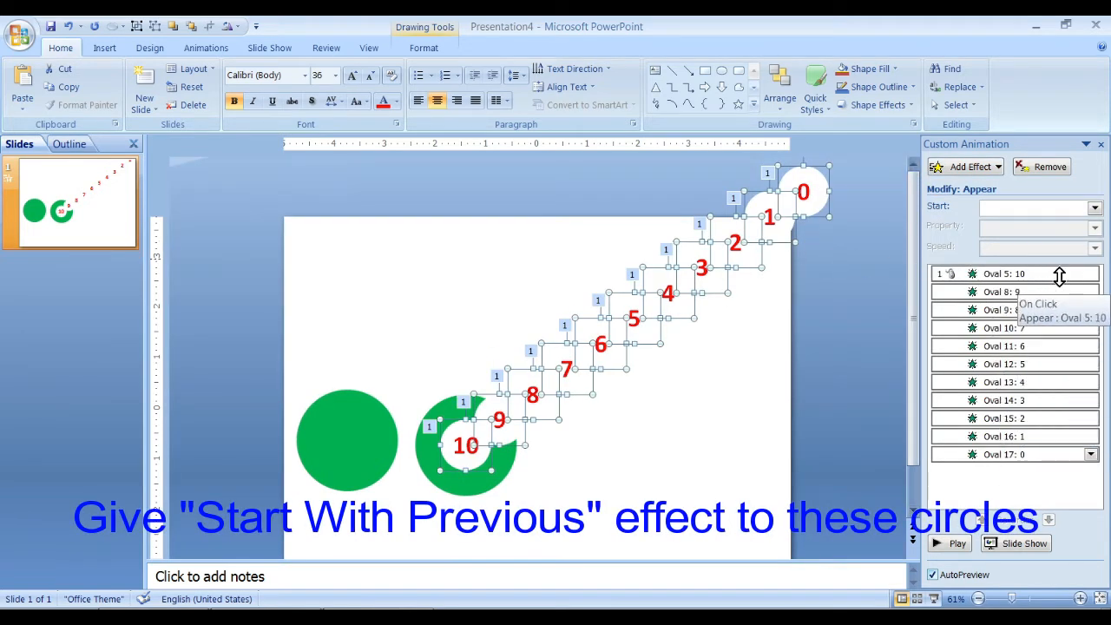
{"action": "left_click", "coordinate": [1092, 273]}
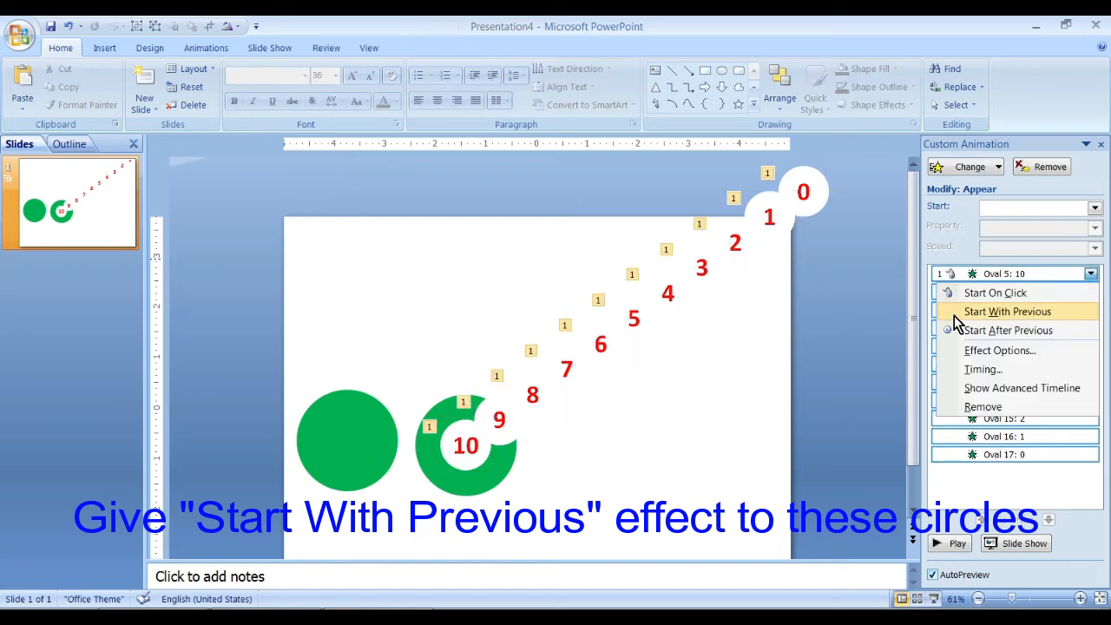
{"action": "left_click", "coordinate": [1015, 312]}
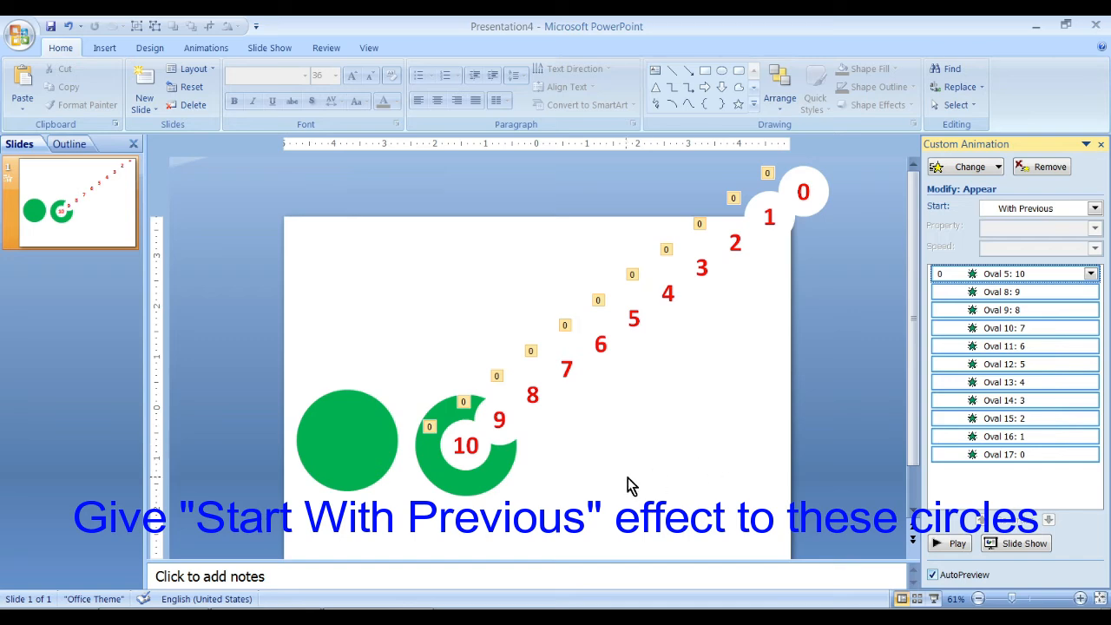
Check the timing settings of the "10" circle's Appear effect and accept the delay of 0 seconds.
{"action": "left_click", "coordinate": [462, 444]}
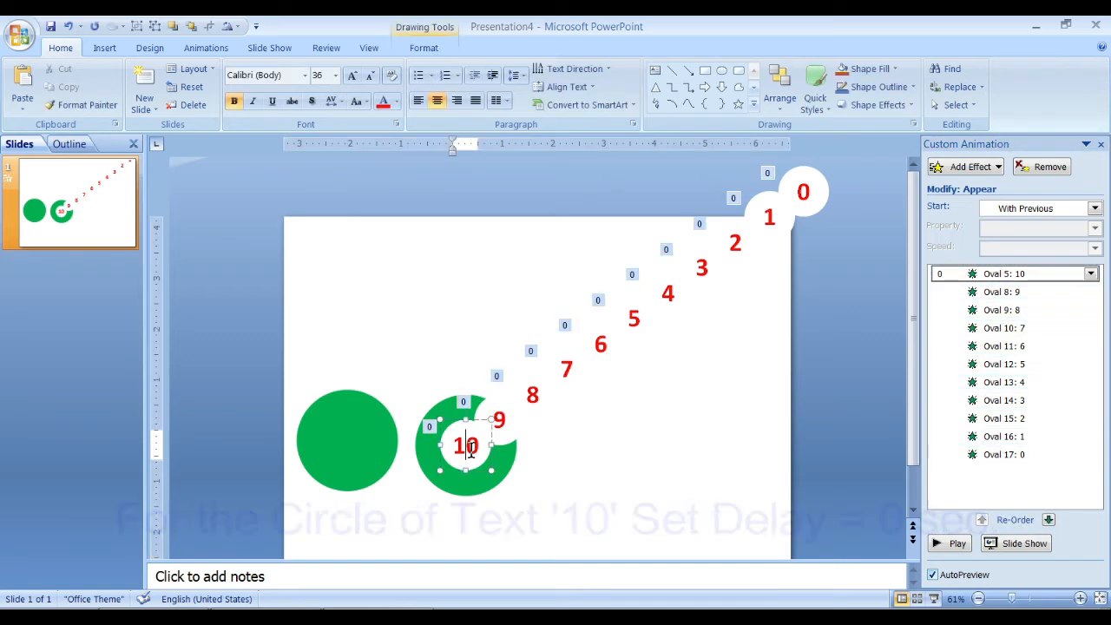
{"action": "left_click", "coordinate": [1038, 276]}
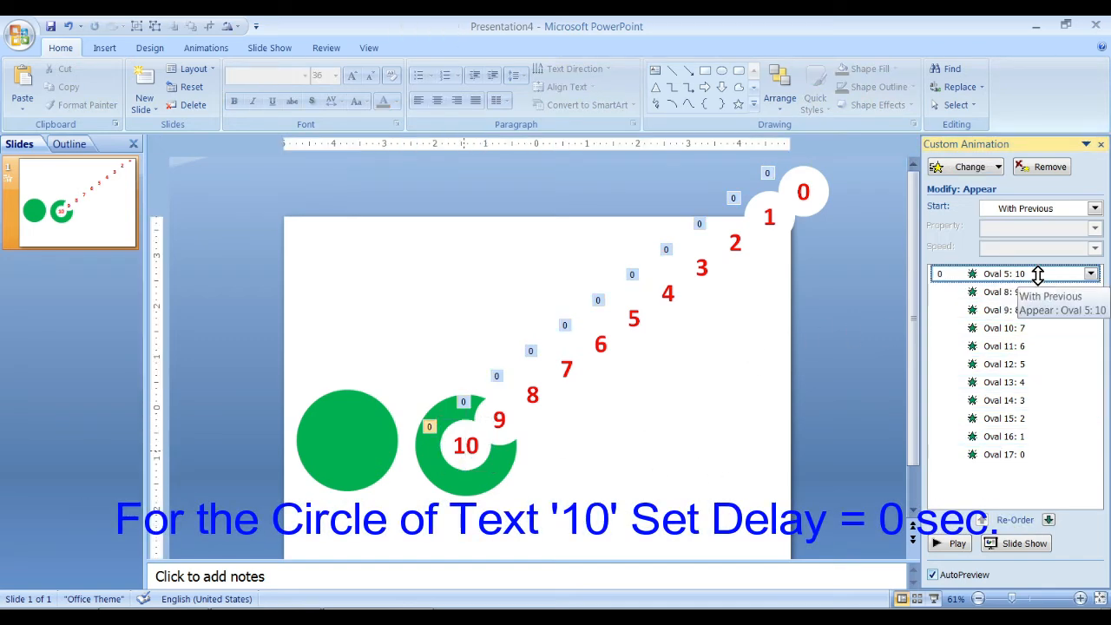
{"action": "right_click", "coordinate": [1039, 276]}
{"action": "left_click", "coordinate": [981, 369]}
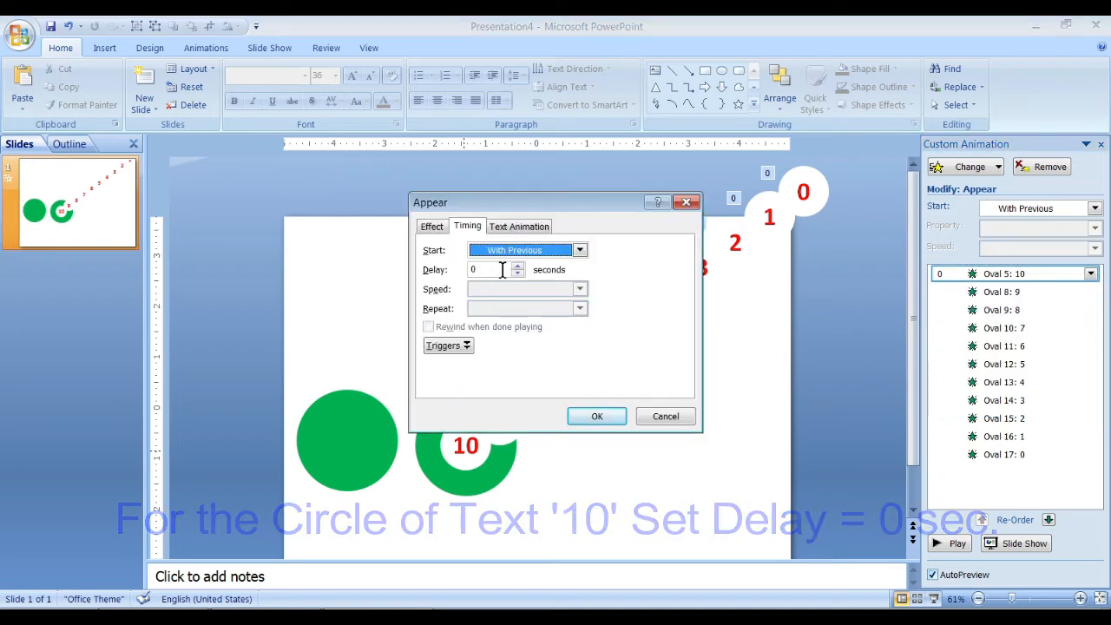
{"action": "left_click", "coordinate": [595, 416]}
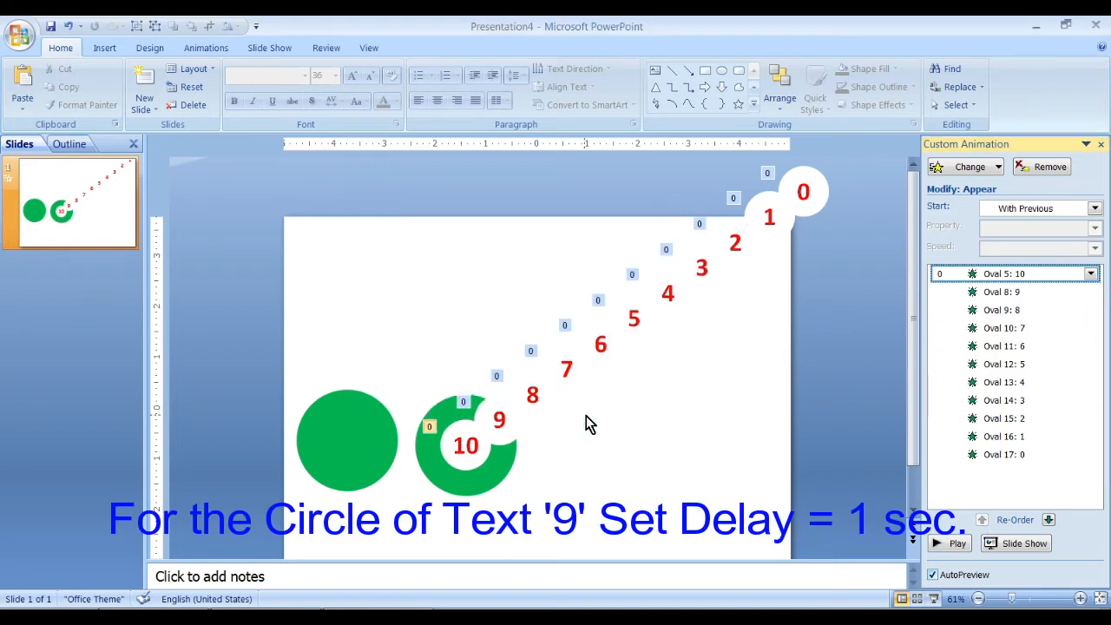
Set the delay of the "9" circle's Appear effect to 1 second.
{"action": "left_click", "coordinate": [1019, 292]}
{"action": "right_click", "coordinate": [1019, 293]}
{"action": "left_click", "coordinate": [981, 387]}
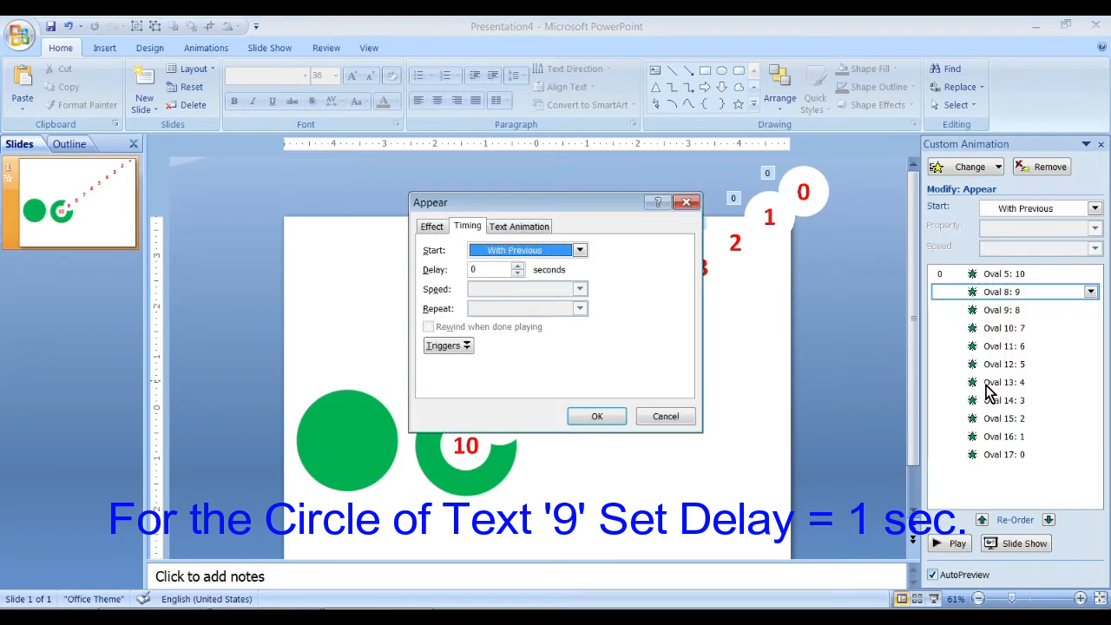
{"action": "key", "text": "Tab"}
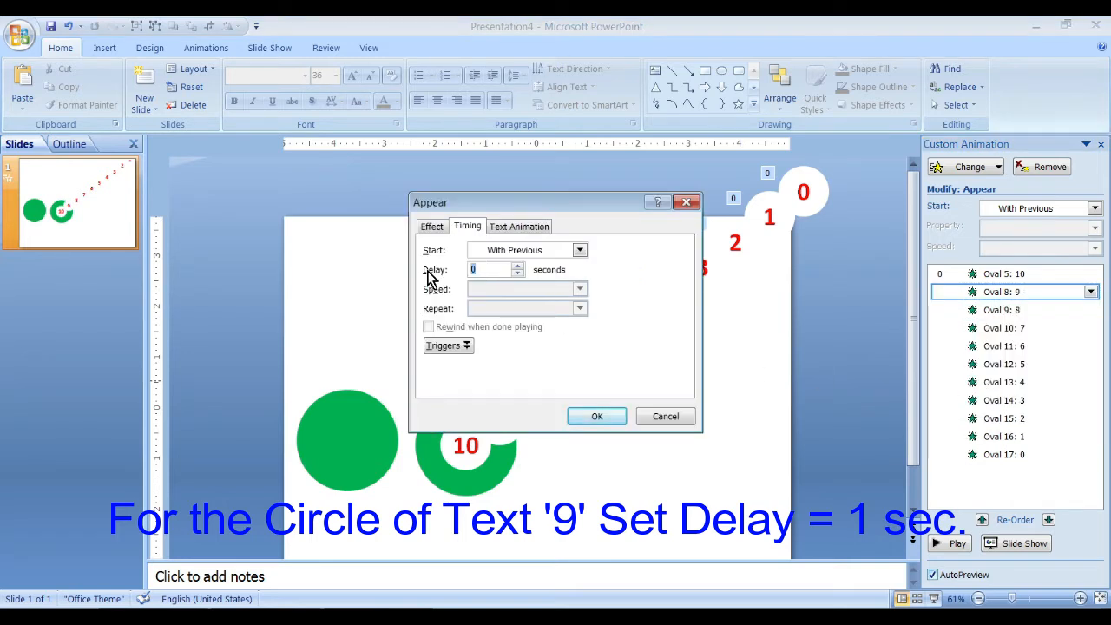
{"action": "type", "text": "1"}
{"action": "left_click", "coordinate": [594, 416]}
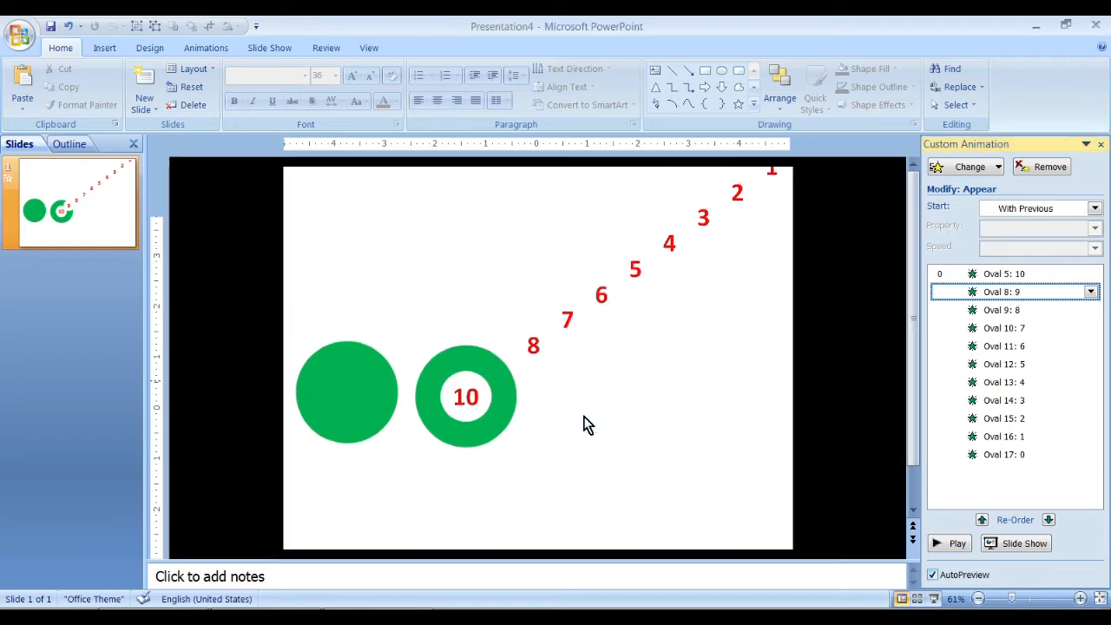
Set the delay of the "8" circle's Appear effect to 2 seconds.
{"action": "left_click", "coordinate": [1030, 311]}
{"action": "right_click", "coordinate": [1030, 314]}
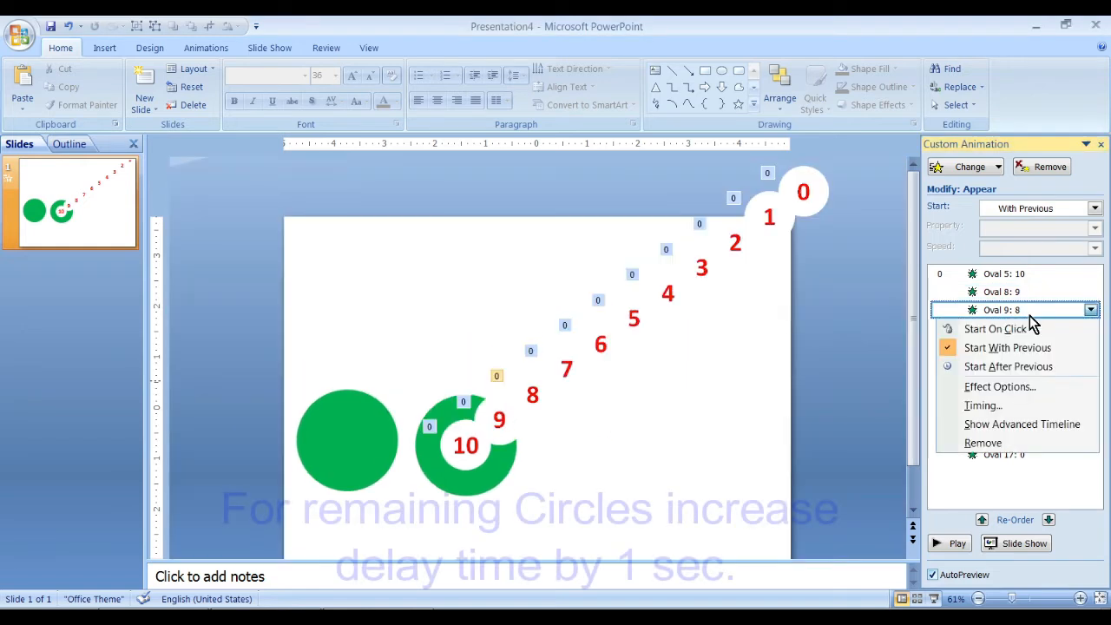
{"action": "left_click", "coordinate": [971, 405]}
{"action": "double_click", "coordinate": [492, 269]}
{"action": "type", "text": "2"}
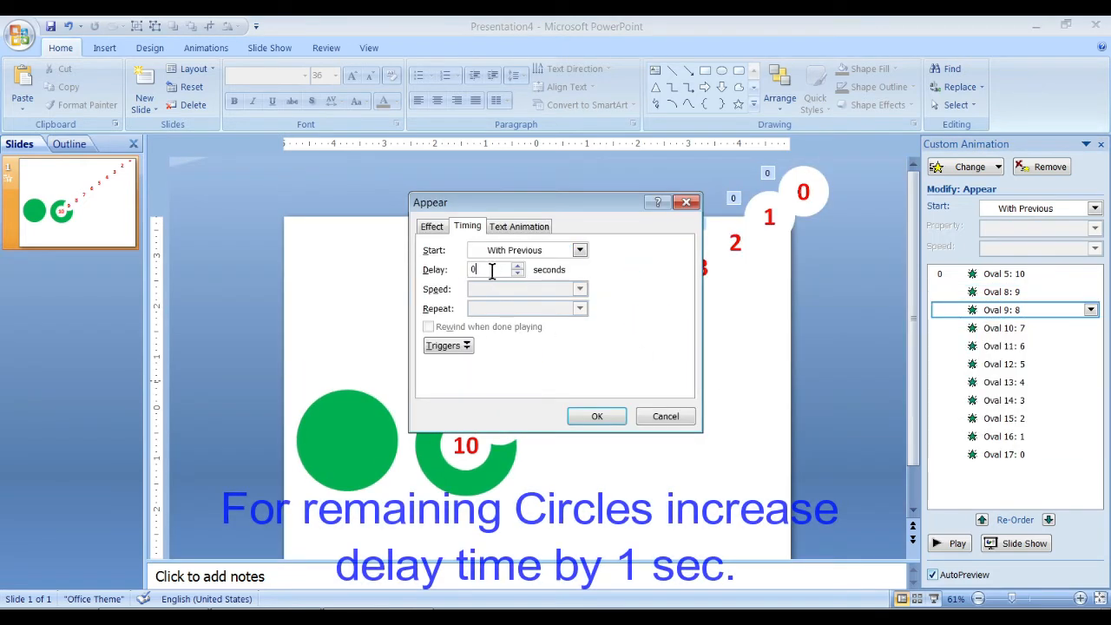
{"action": "left_click", "coordinate": [590, 416]}
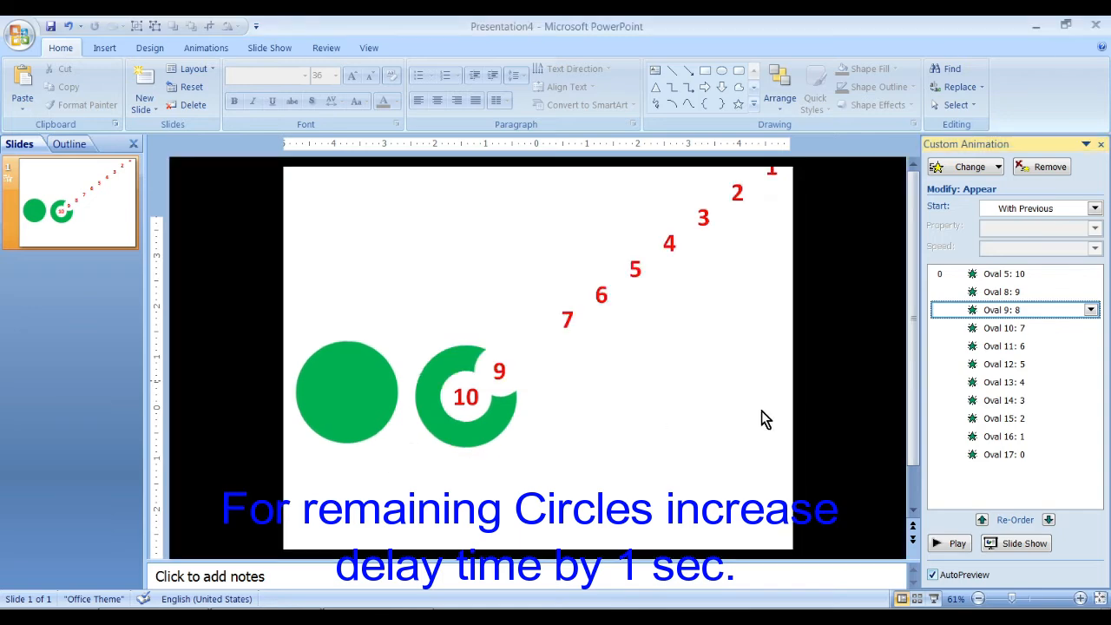
Set the delay of the "7" circle's Appear effect to 3 seconds.
{"action": "left_click", "coordinate": [1012, 328]}
{"action": "right_click", "coordinate": [1013, 328]}
{"action": "left_click", "coordinate": [970, 422]}
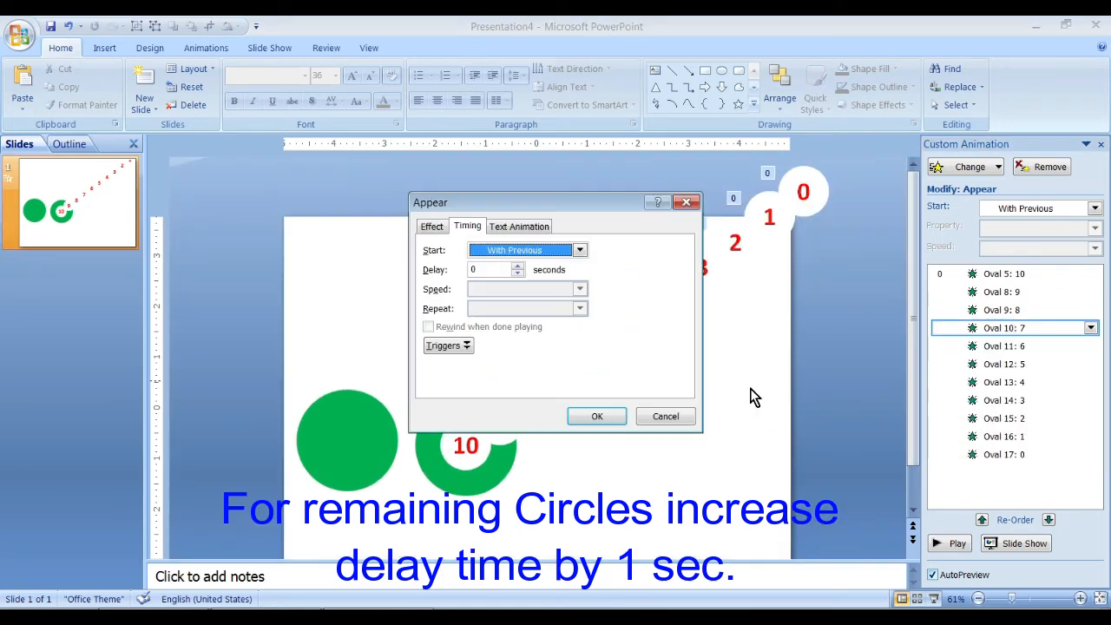
{"action": "double_click", "coordinate": [477, 269]}
{"action": "type", "text": "3"}
{"action": "left_click", "coordinate": [598, 416]}
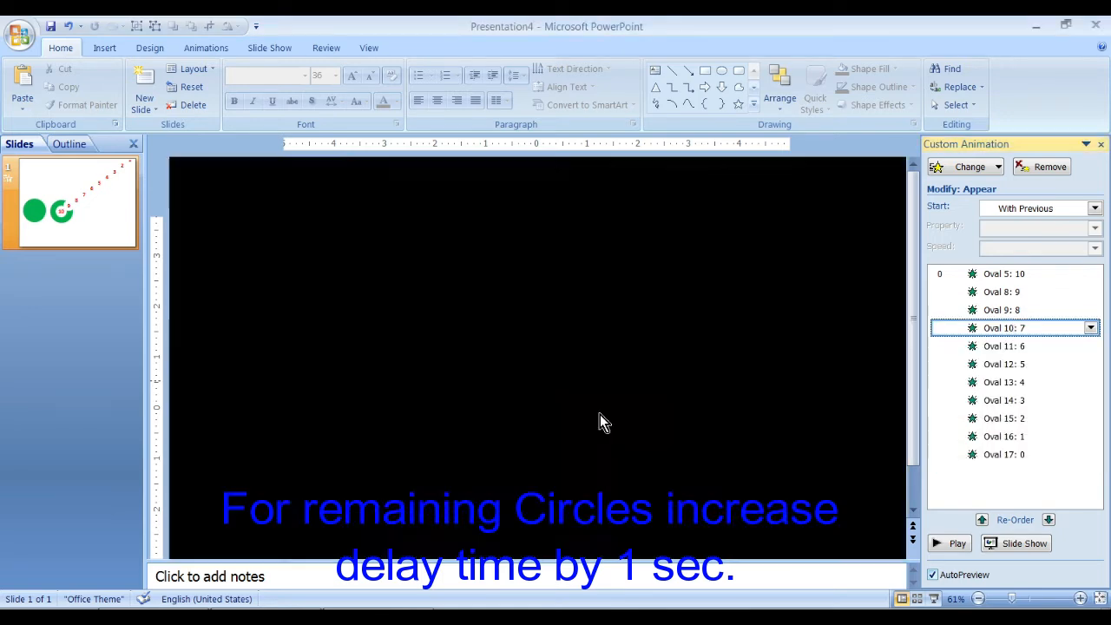
Set the delay of the "6" circle's Appear effect to 4 seconds.
{"action": "left_click", "coordinate": [1044, 346]}
{"action": "right_click", "coordinate": [1044, 346]}
{"action": "left_click", "coordinate": [963, 440]}
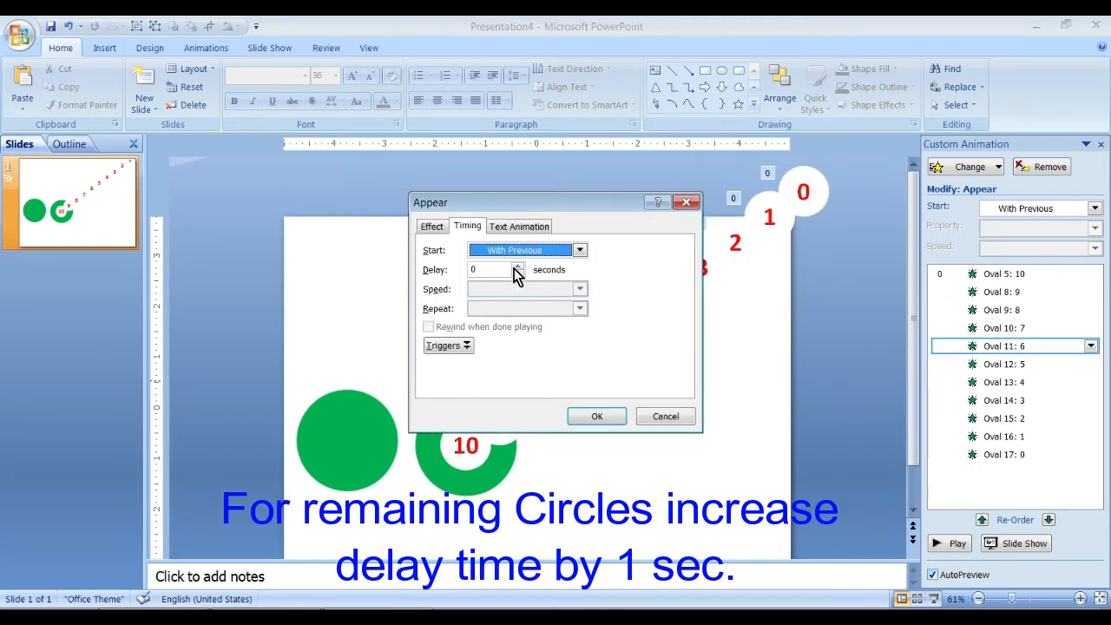
{"action": "double_click", "coordinate": [477, 269]}
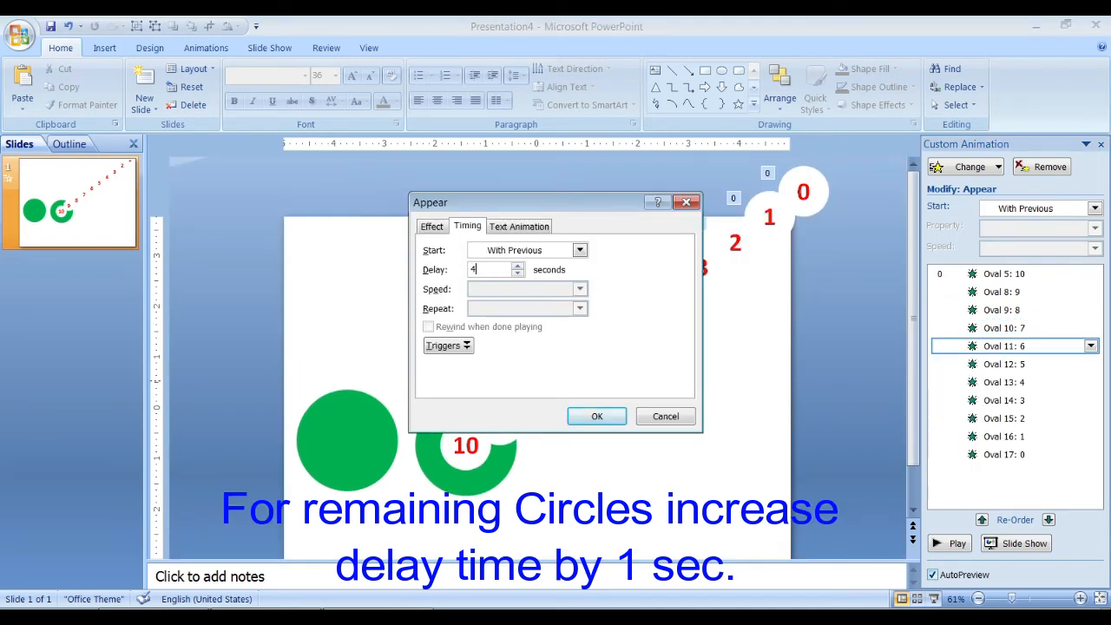
{"action": "left_click", "coordinate": [595, 416]}
Set the delay of the "5" circle's Appear effect to 5 seconds.
{"action": "left_click", "coordinate": [1044, 365]}
{"action": "right_click", "coordinate": [1044, 365]}
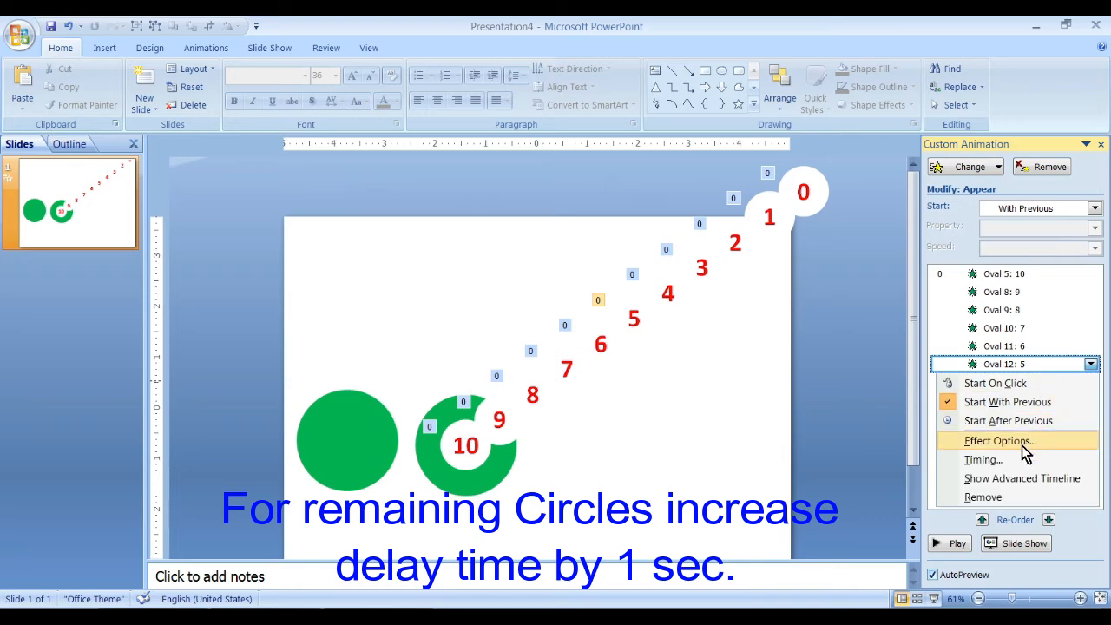
{"action": "left_click", "coordinate": [966, 458]}
{"action": "double_click", "coordinate": [486, 270]}
{"action": "type", "text": "5"}
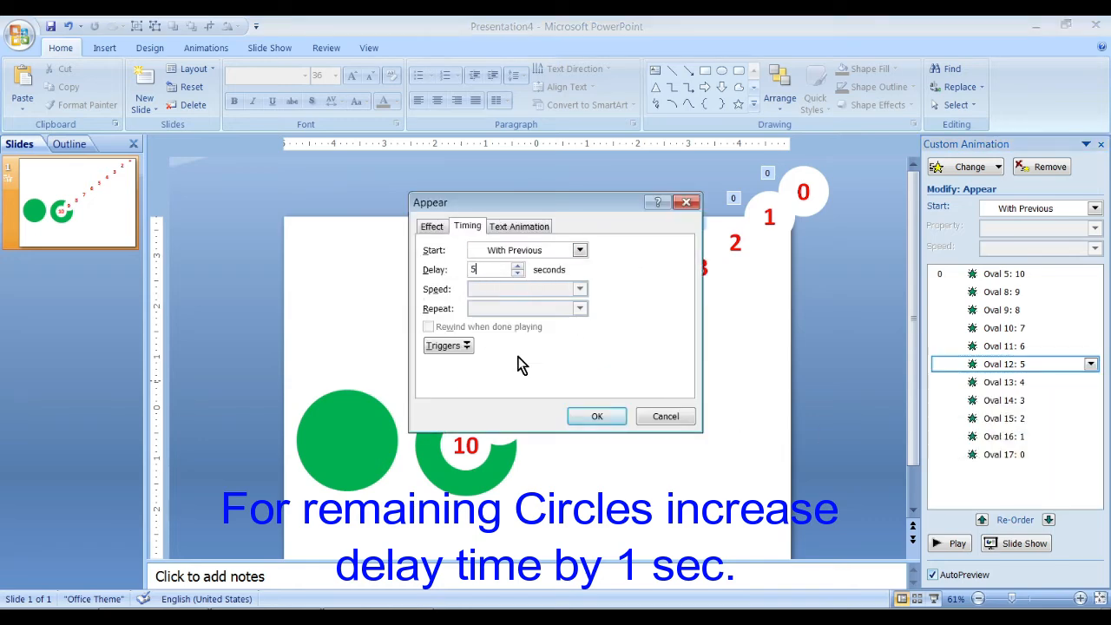
{"action": "left_click", "coordinate": [596, 415]}
Set the delay of the "4" circle's Appear effect to 6 seconds.
{"action": "left_click", "coordinate": [1038, 382]}
{"action": "right_click", "coordinate": [1039, 388]}
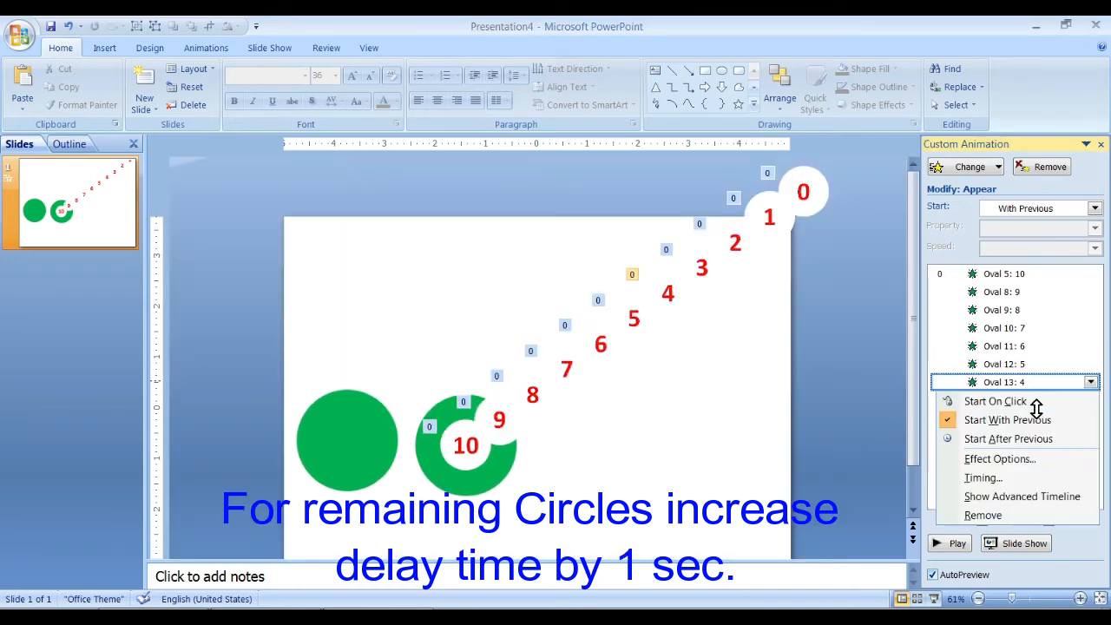
{"action": "left_click", "coordinate": [965, 476]}
{"action": "left_click", "coordinate": [487, 271]}
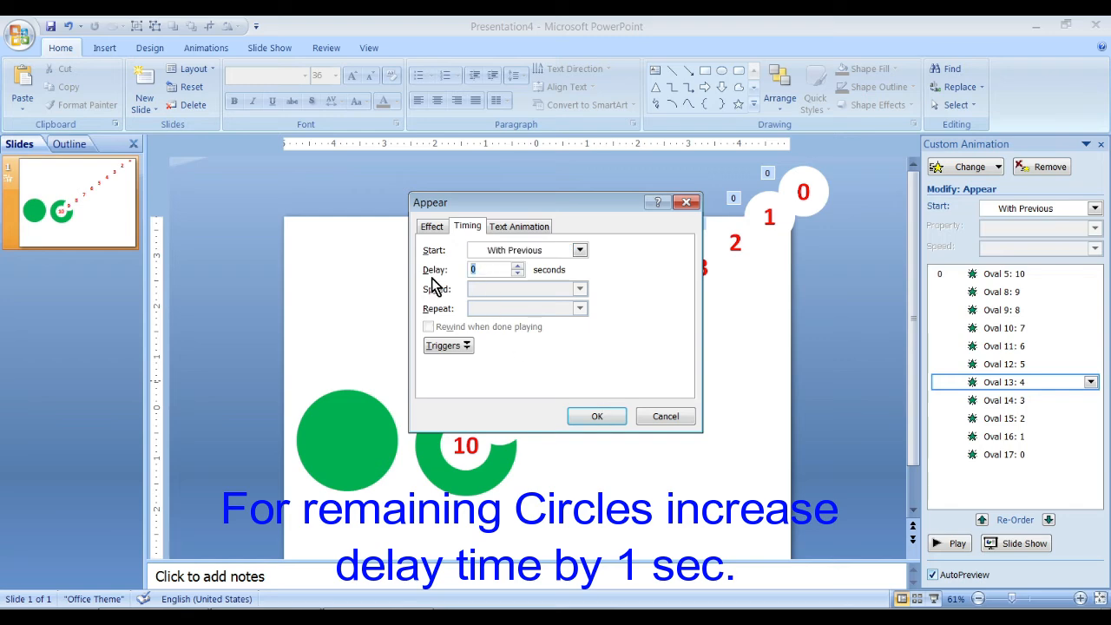
{"action": "type", "text": "6"}
{"action": "left_click", "coordinate": [596, 416]}
Set the delay of the "3" circle's Appear effect to 7 seconds.
{"action": "left_click", "coordinate": [1037, 400]}
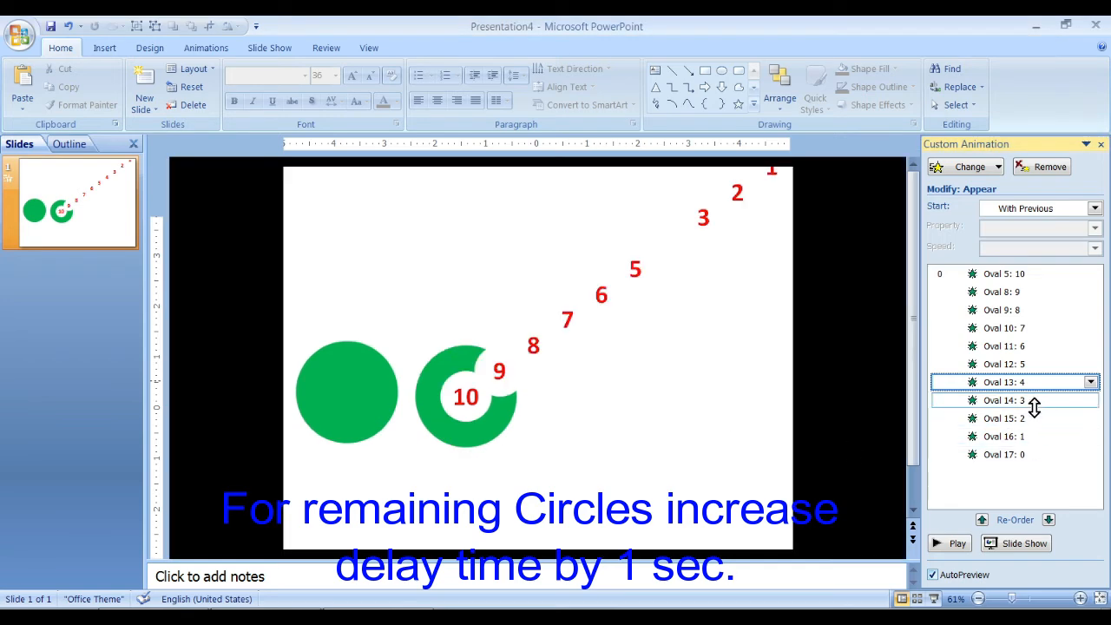
{"action": "right_click", "coordinate": [1038, 400]}
{"action": "left_click", "coordinate": [991, 494]}
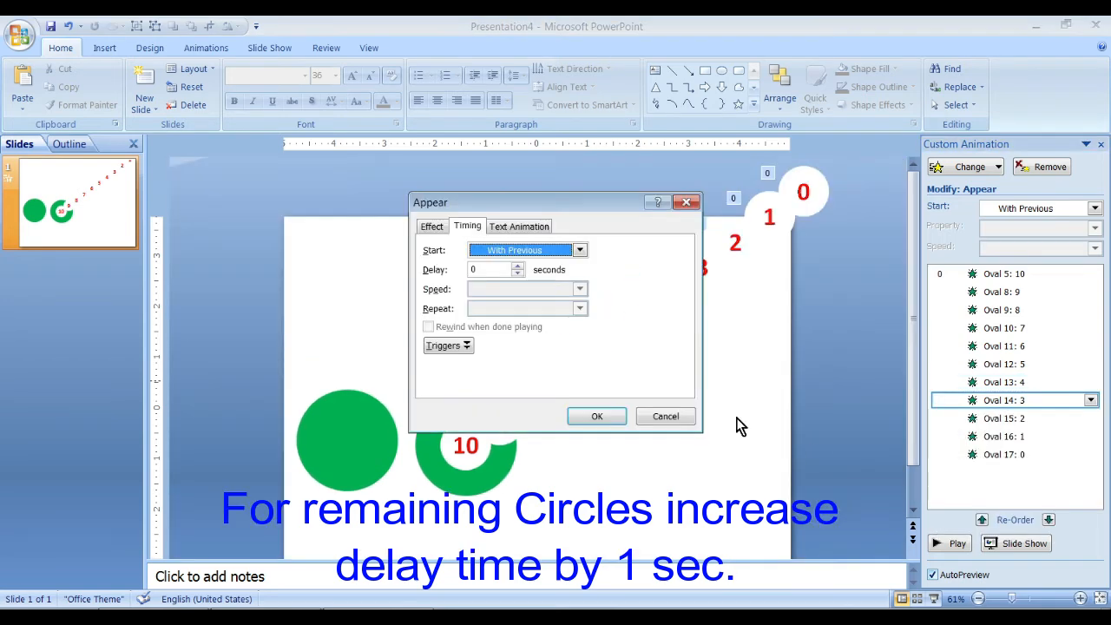
{"action": "double_click", "coordinate": [477, 270]}
{"action": "type", "text": "7"}
{"action": "left_click", "coordinate": [597, 416]}
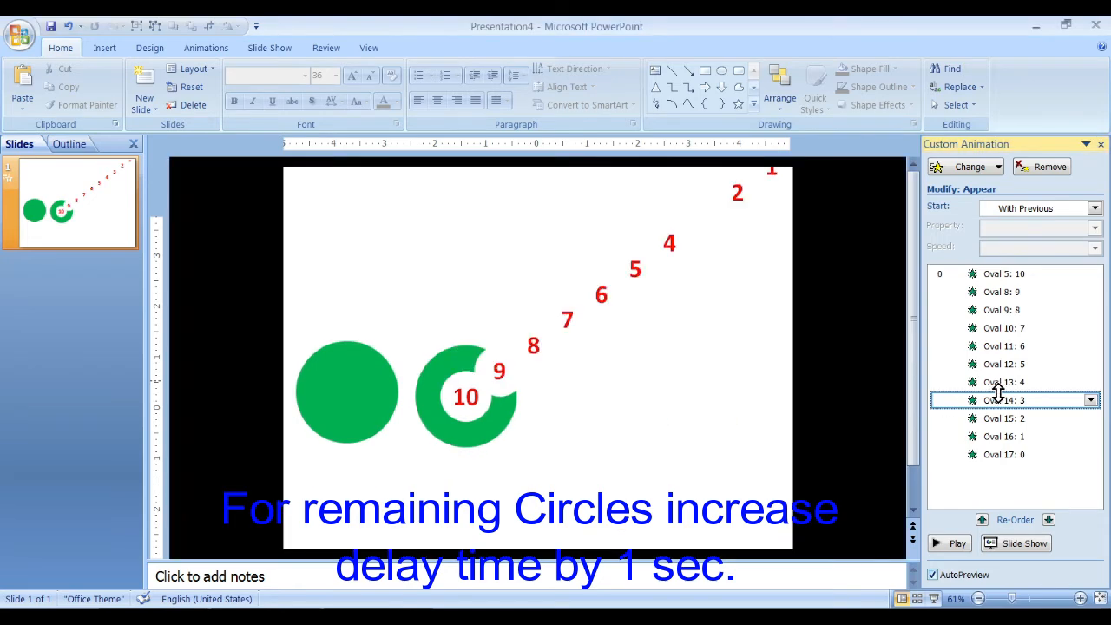
Set the delay of the "2" circle's Appear effect one second longer than that of the "3" circle.
{"action": "left_click", "coordinate": [1007, 419]}
{"action": "right_click", "coordinate": [1012, 422]}
{"action": "left_click", "coordinate": [992, 513]}
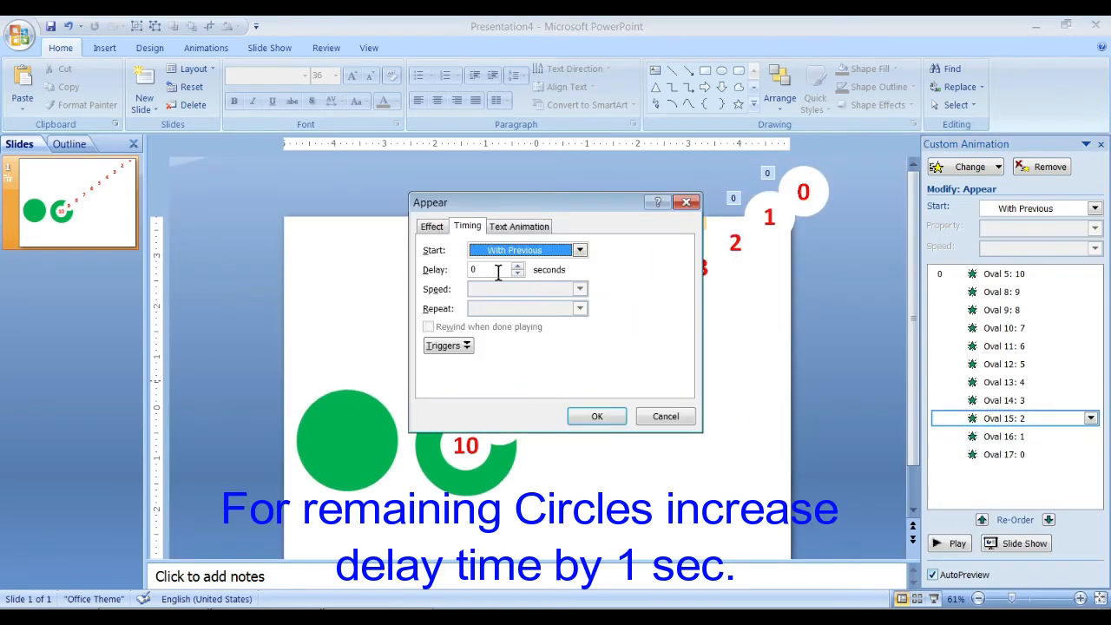
{"action": "double_click", "coordinate": [498, 272]}
{"action": "left_click", "coordinate": [599, 419]}
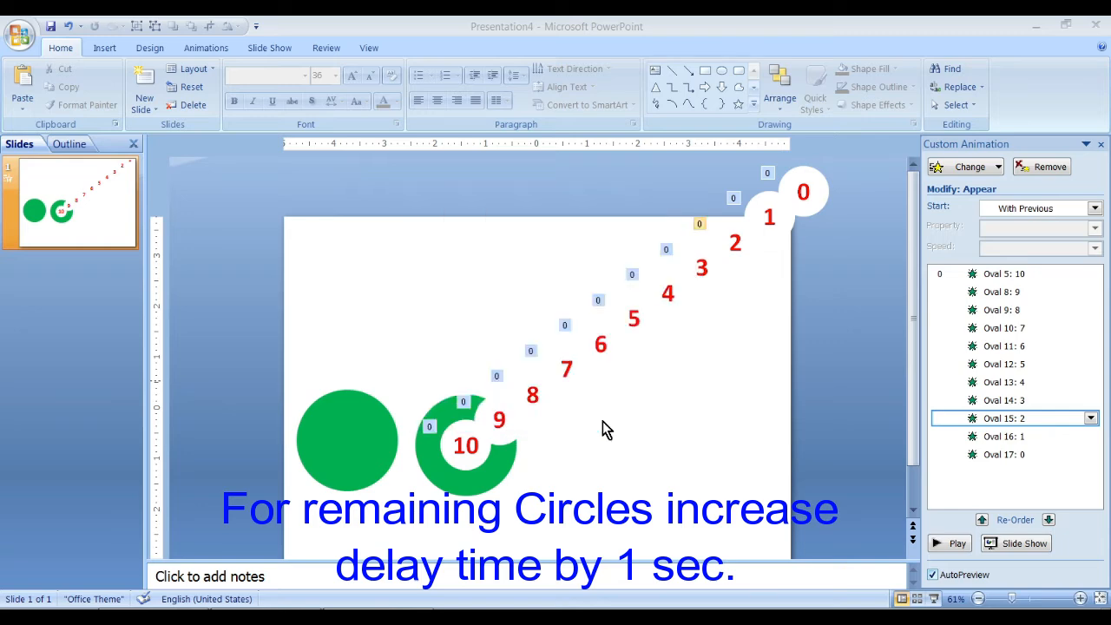
Set the delay of the "1" circle's Appear effect to 9 seconds.
{"action": "left_click", "coordinate": [1009, 435]}
{"action": "right_click", "coordinate": [1014, 435]}
{"action": "left_click", "coordinate": [997, 529]}
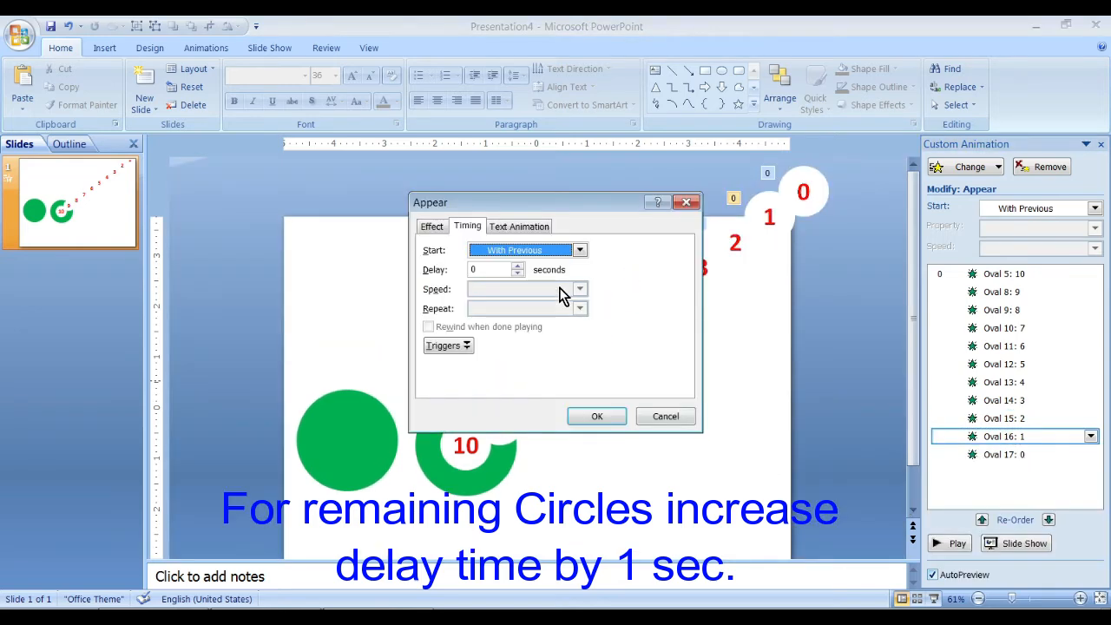
{"action": "double_click", "coordinate": [494, 270]}
{"action": "left_click", "coordinate": [597, 419]}
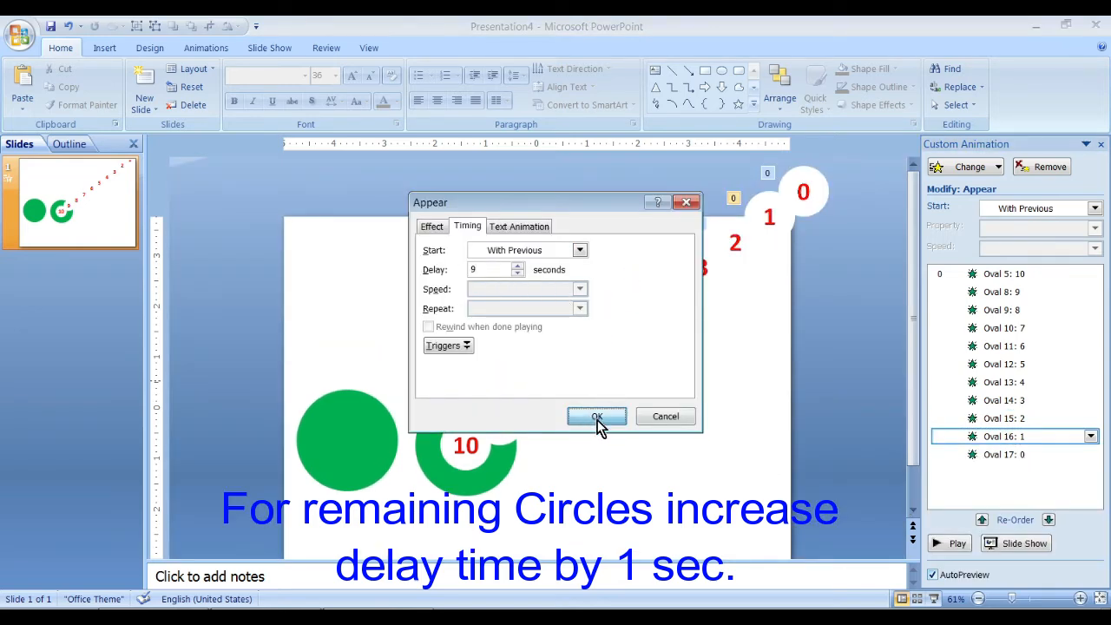
Set the delay of the "0" circle's Appear effect one second longer than that of the "1" circle.
{"action": "left_click", "coordinate": [1012, 454]}
{"action": "right_click", "coordinate": [1012, 454]}
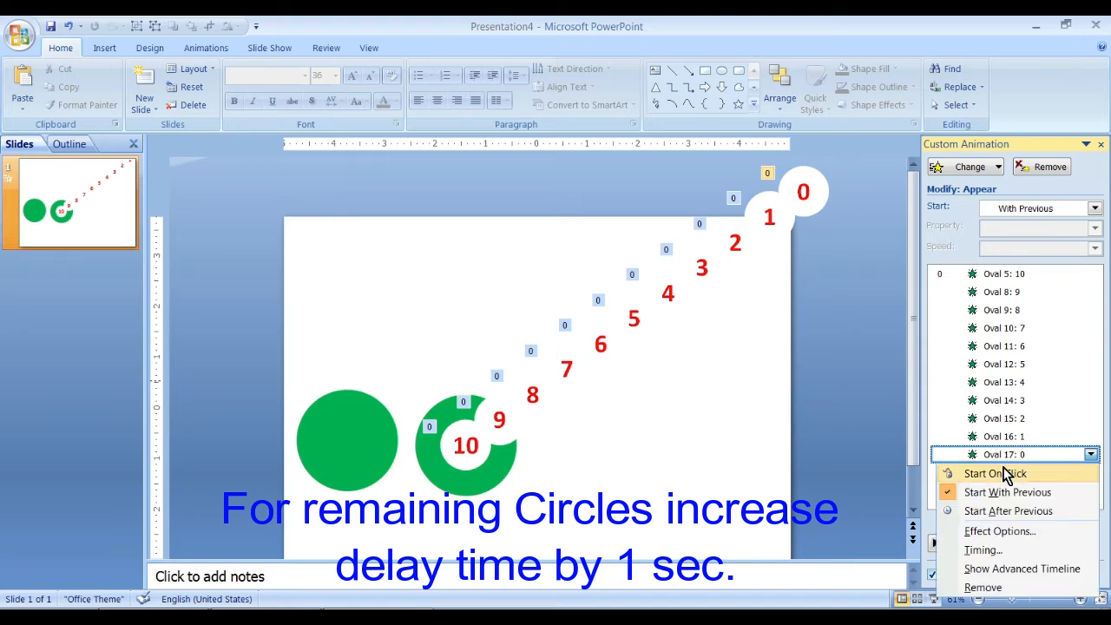
{"action": "left_click", "coordinate": [976, 548]}
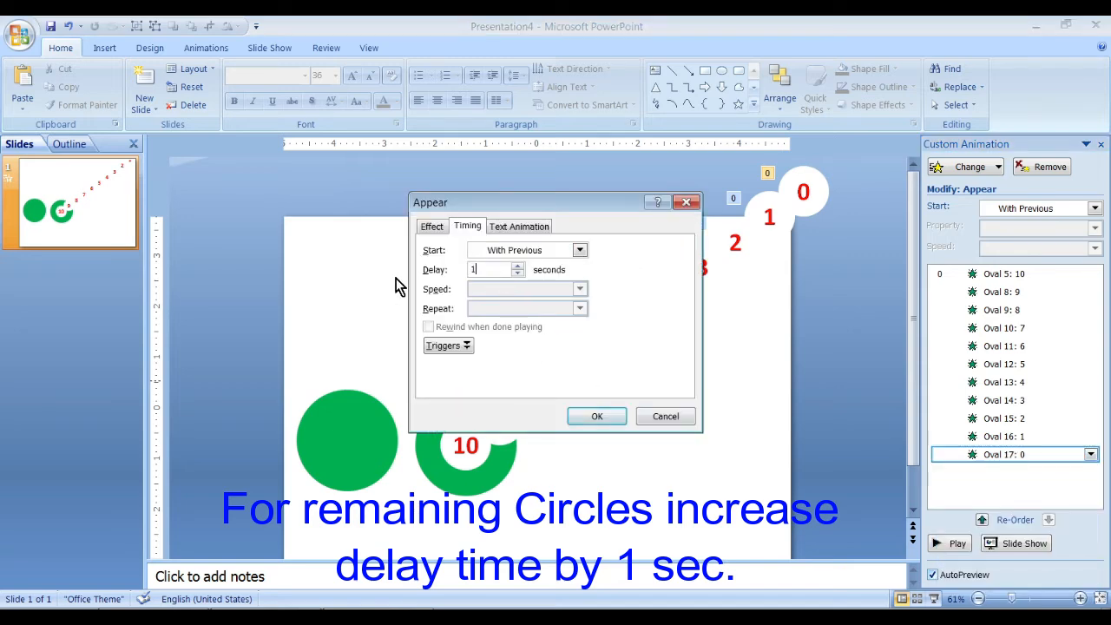
{"action": "left_click", "coordinate": [595, 417]}
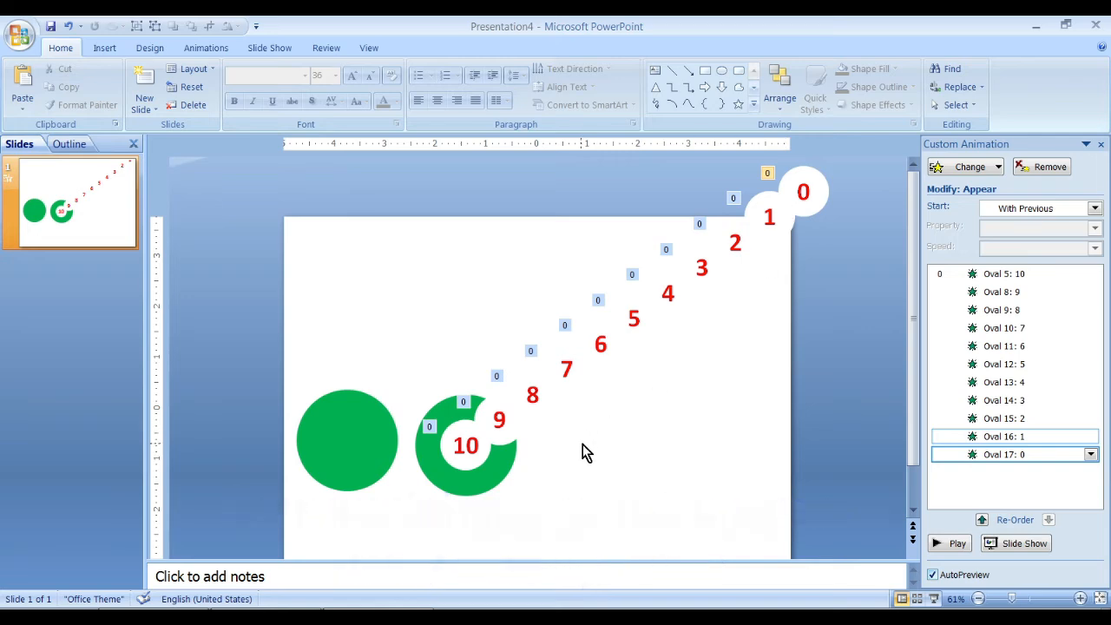
Move the "9", "8" and "7" circles exactly on top of the "10" circle in the centre of the green circle.
{"action": "left_click", "coordinate": [518, 437]}
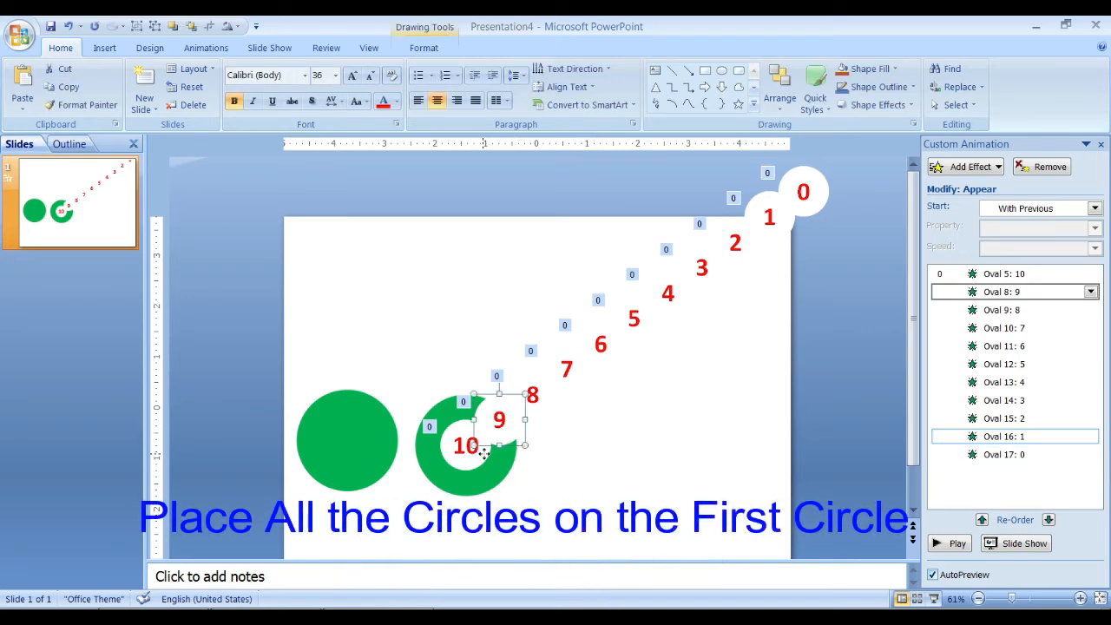
{"action": "left_click_drag", "start_coordinate": [484, 459], "coordinate": [487, 463]}
{"action": "left_click", "coordinate": [538, 415]}
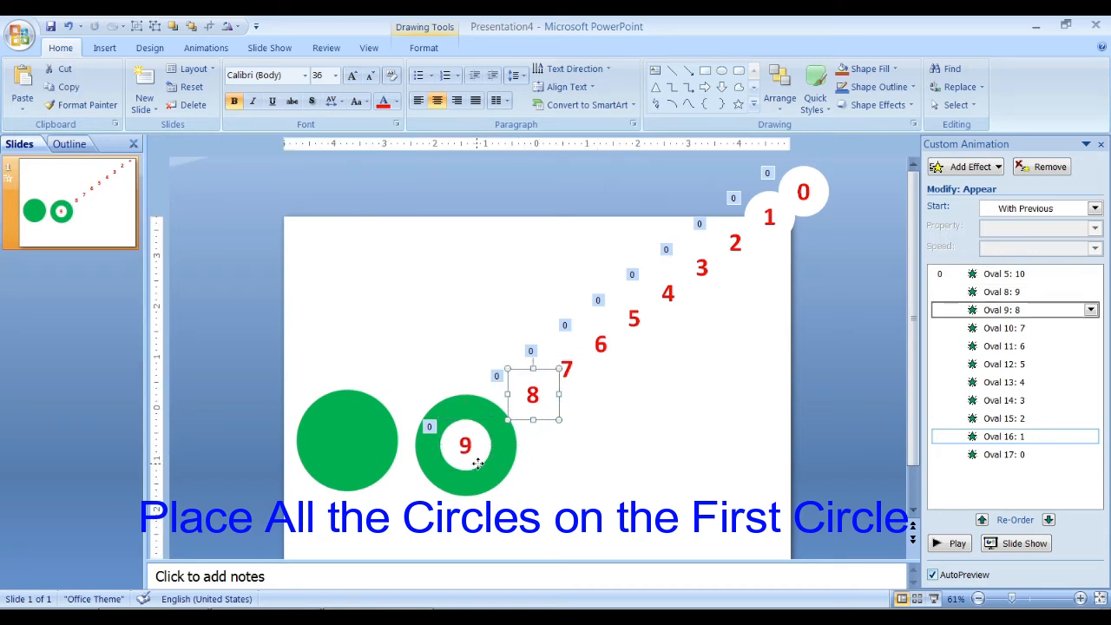
{"action": "left_click_drag", "start_coordinate": [479, 466], "coordinate": [480, 469]}
{"action": "left_click", "coordinate": [587, 375]}
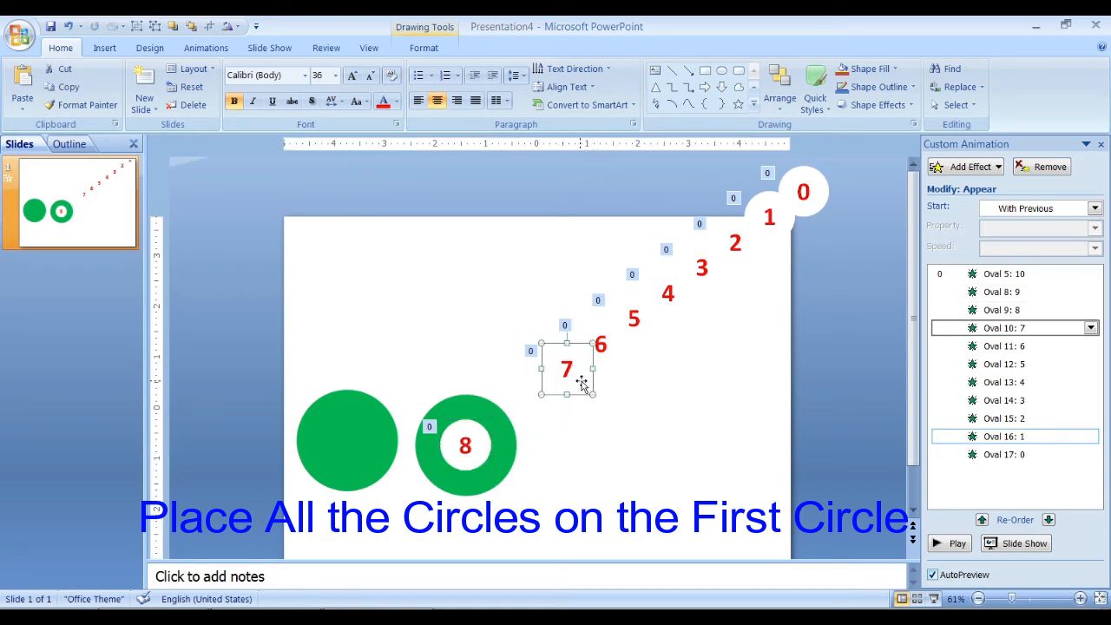
{"action": "left_click_drag", "start_coordinate": [484, 457], "coordinate": [485, 462]}
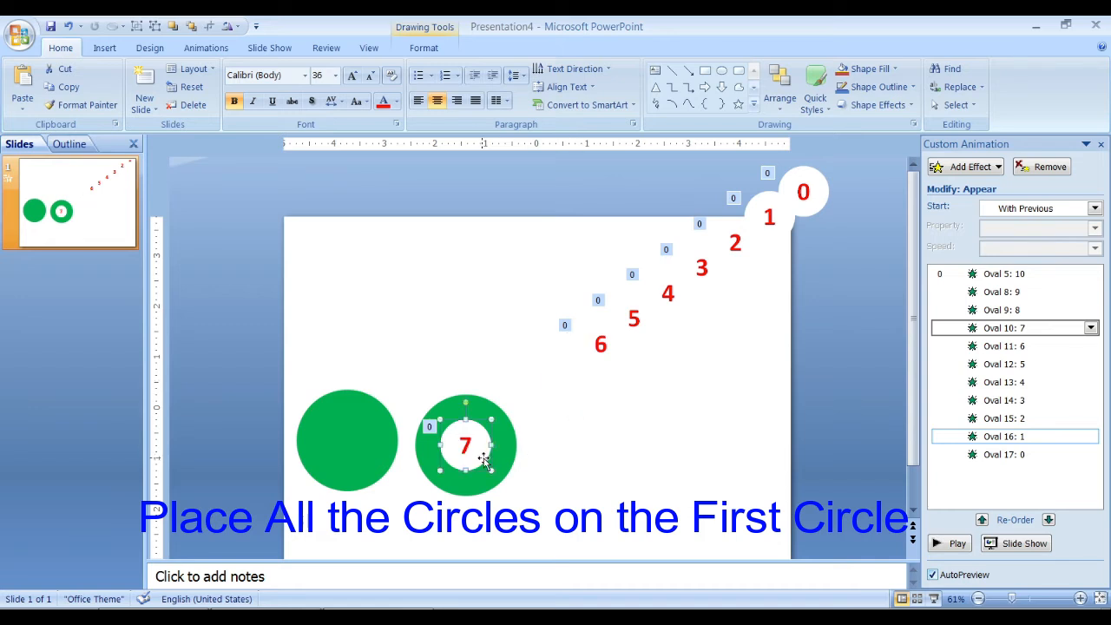
Stack the "6", "5" and "4" circles on top of the numbered pile in the green circle's centre.
{"action": "left_click", "coordinate": [616, 353]}
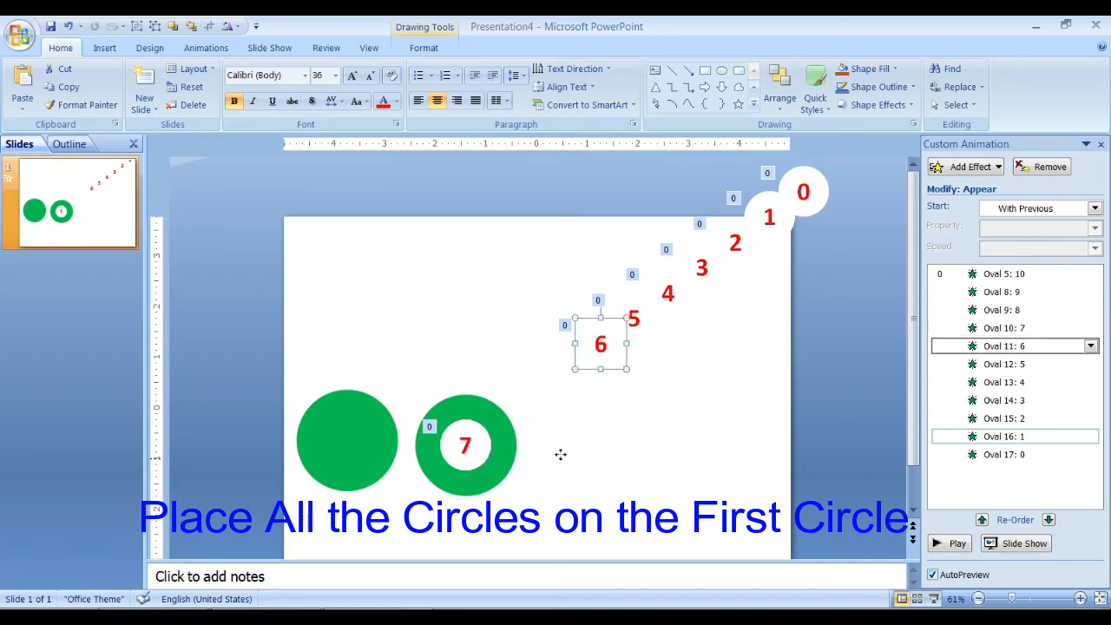
{"action": "left_click_drag", "start_coordinate": [480, 460], "coordinate": [480, 460]}
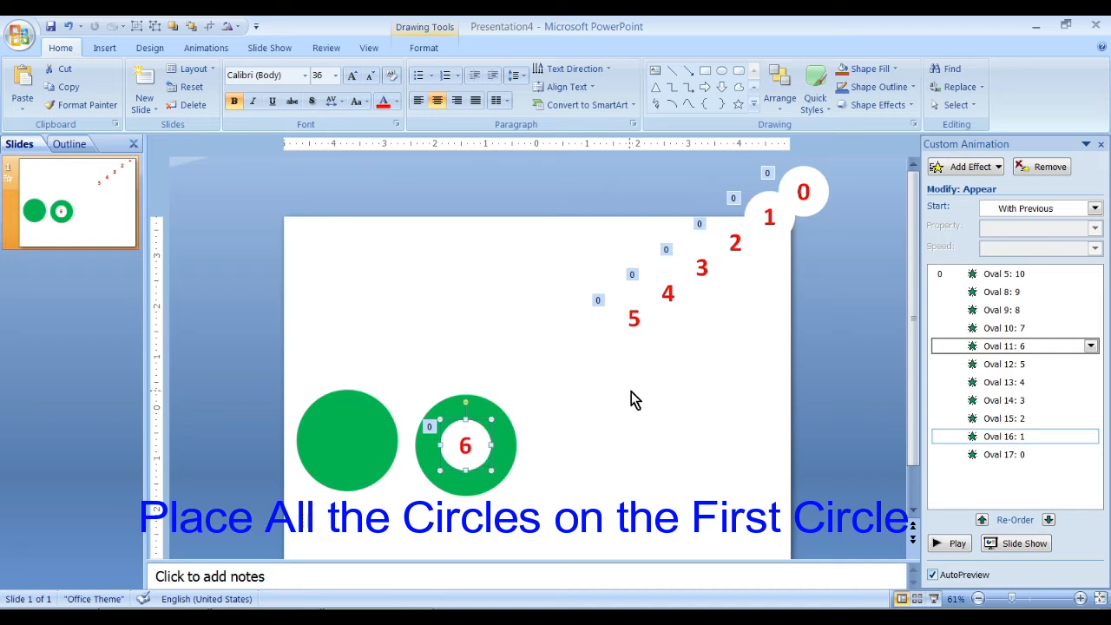
{"action": "left_click", "coordinate": [633, 405]}
{"action": "left_click", "coordinate": [650, 331]}
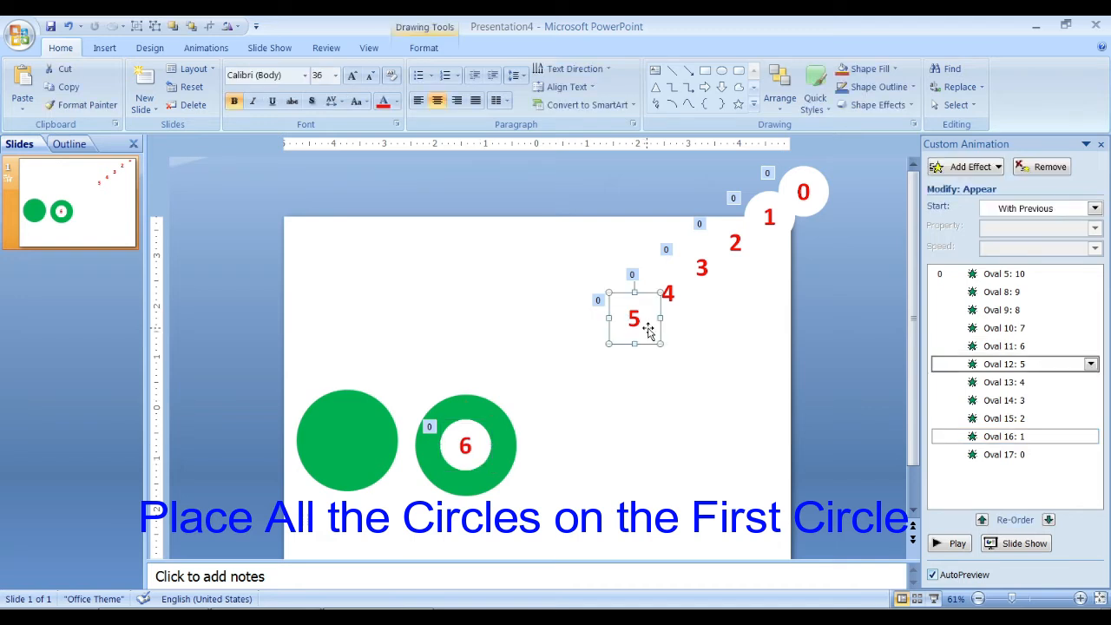
{"action": "left_click_drag", "start_coordinate": [478, 453], "coordinate": [478, 448]}
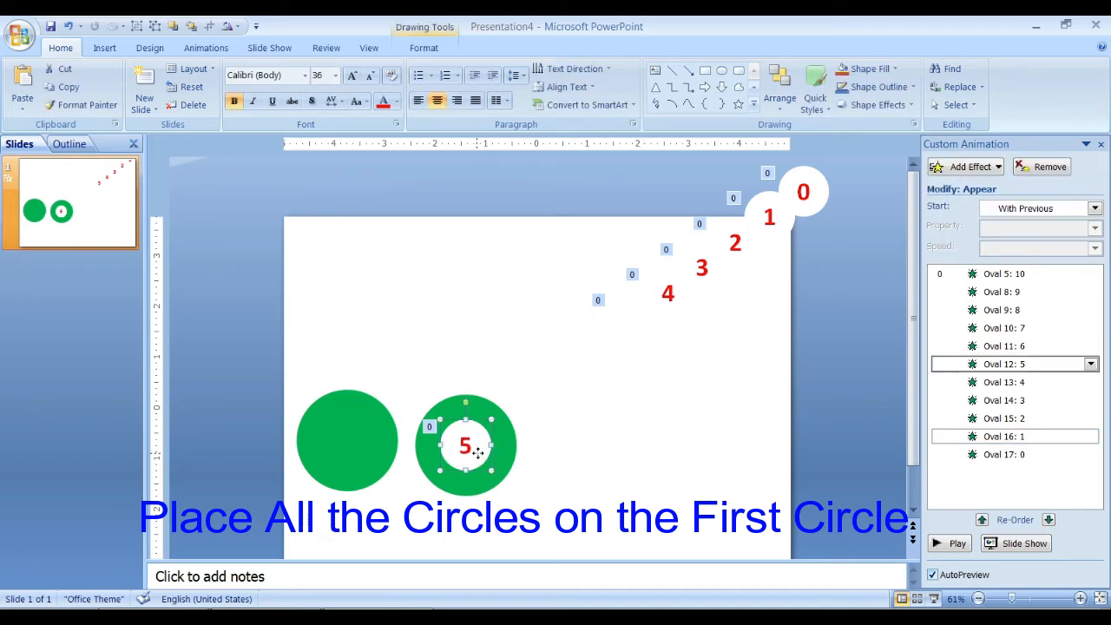
{"action": "left_click", "coordinate": [684, 299]}
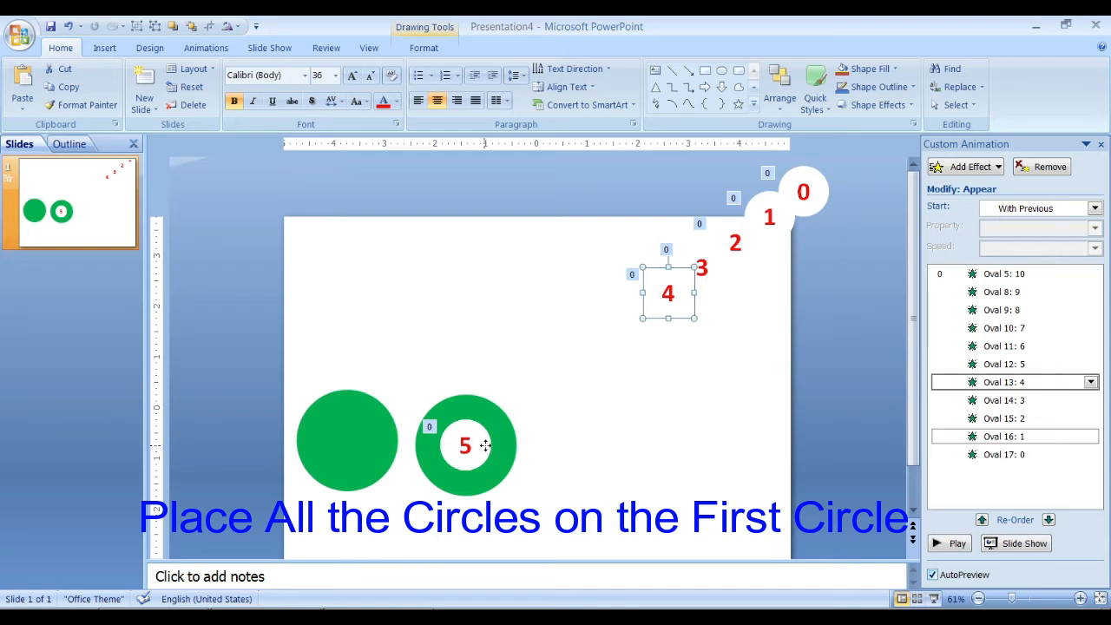
{"action": "left_click_drag", "start_coordinate": [480, 450], "coordinate": [481, 450]}
Place the "3" and "2" circles over the stacked numbers in the centre of the green circle.
{"action": "left_click", "coordinate": [709, 280]}
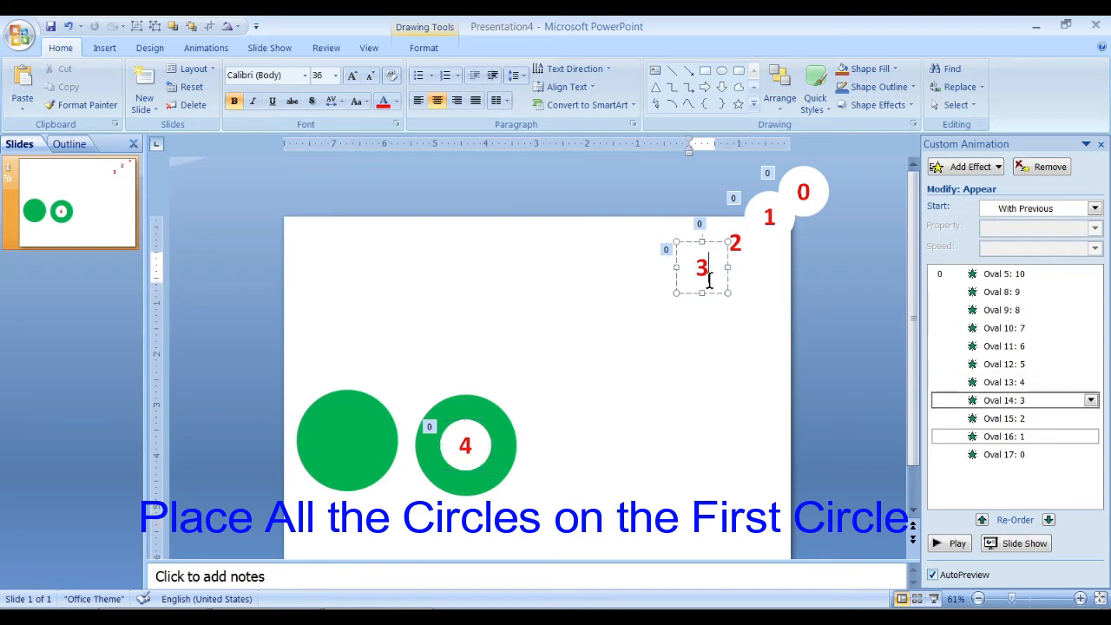
{"action": "left_click", "coordinate": [719, 280]}
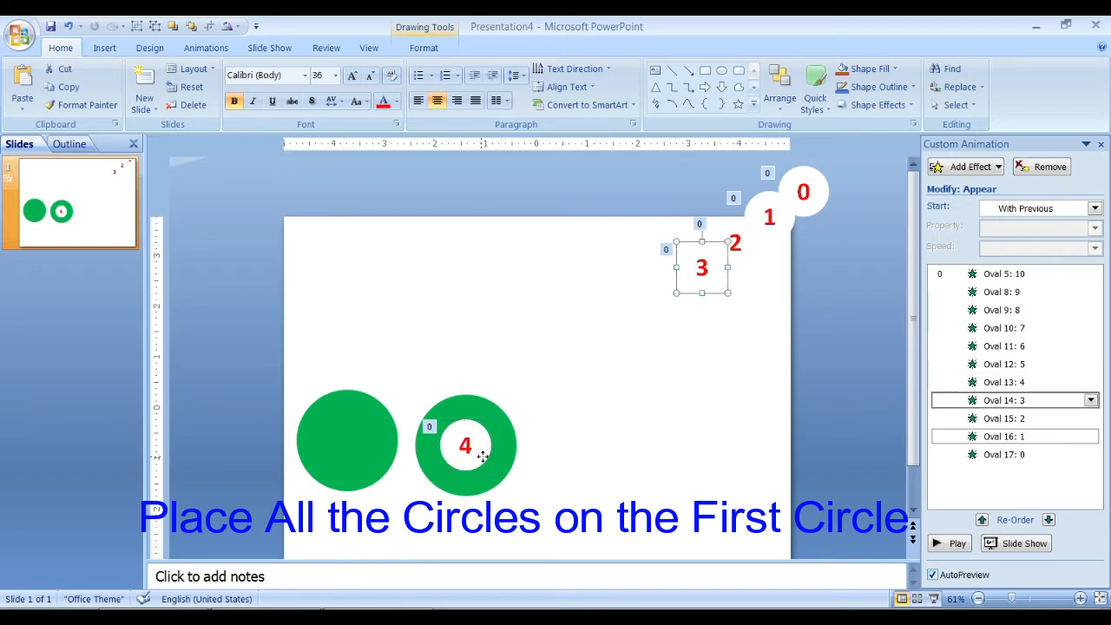
{"action": "left_click_drag", "start_coordinate": [482, 457], "coordinate": [485, 460]}
{"action": "left_click", "coordinate": [742, 256]}
{"action": "left_click", "coordinate": [752, 259]}
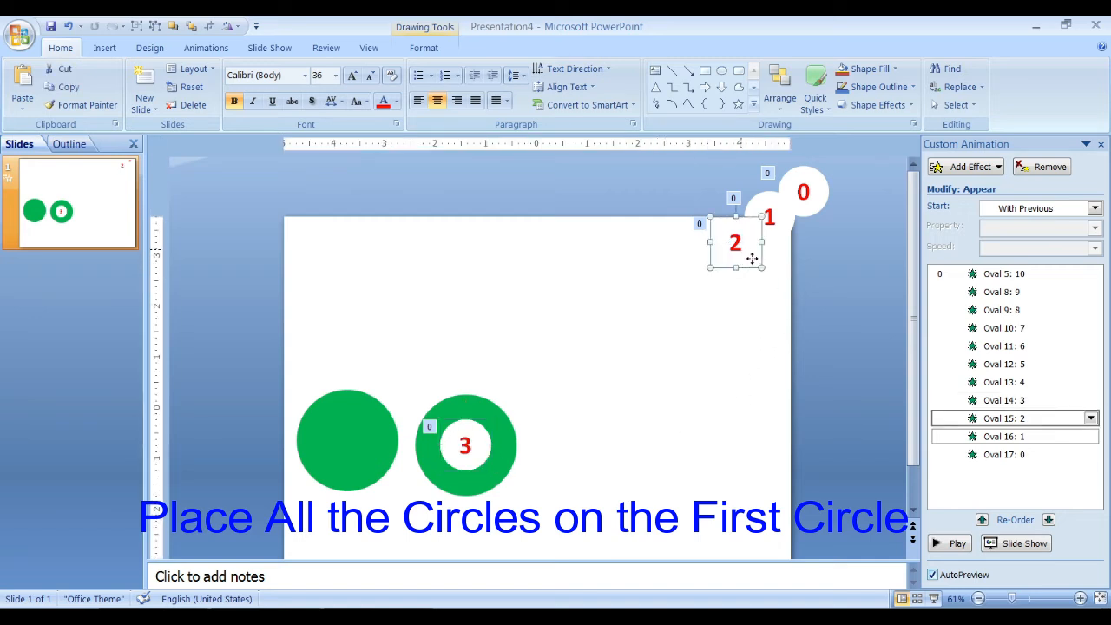
{"action": "left_click_drag", "start_coordinate": [483, 460], "coordinate": [487, 466]}
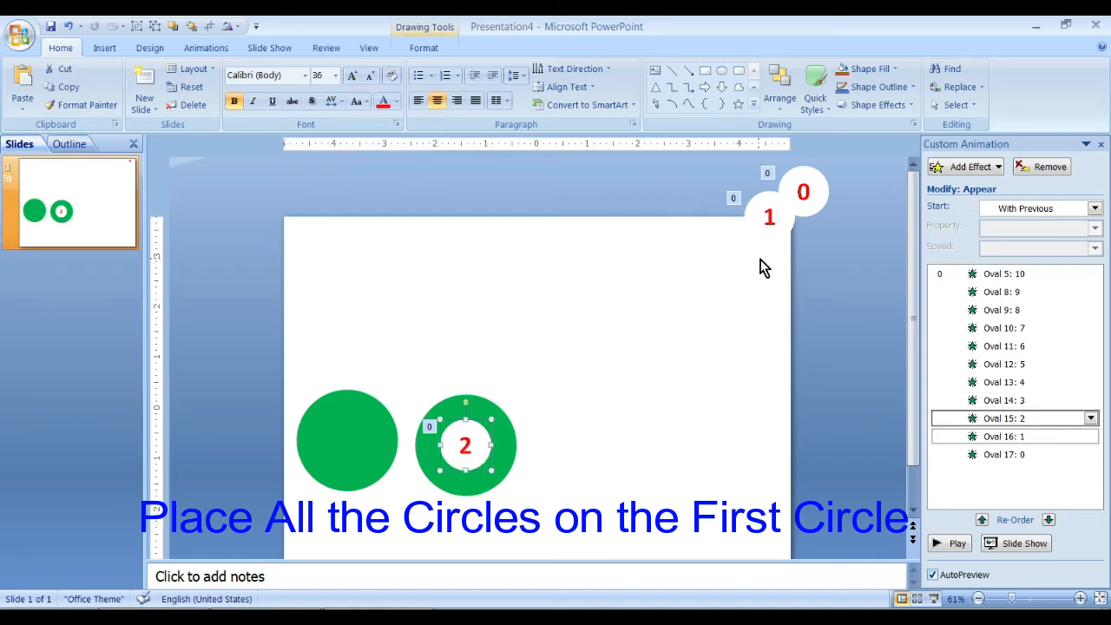
Place the "1" and "0" circles on top of the stack in the green circle and deselect them.
{"action": "left_click", "coordinate": [768, 237]}
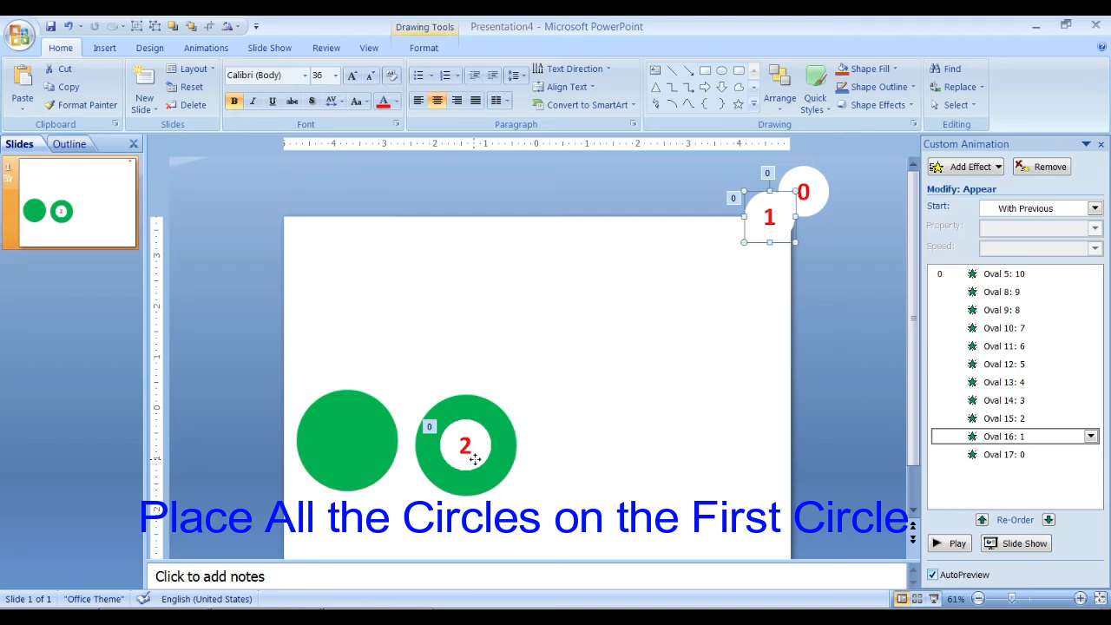
{"action": "left_click_drag", "start_coordinate": [478, 460], "coordinate": [478, 447]}
{"action": "left_click", "coordinate": [823, 194]}
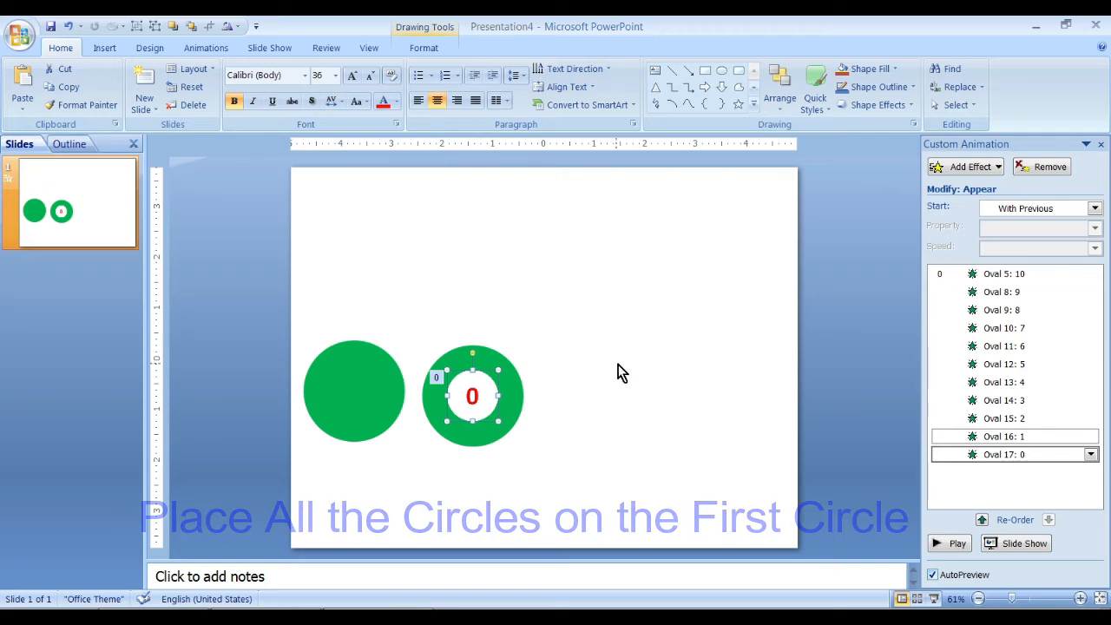
{"action": "left_click", "coordinate": [595, 404]}
Send the green circle around the stacked numbers to the back.
{"action": "left_click", "coordinate": [482, 356]}
{"action": "right_click", "coordinate": [477, 355]}
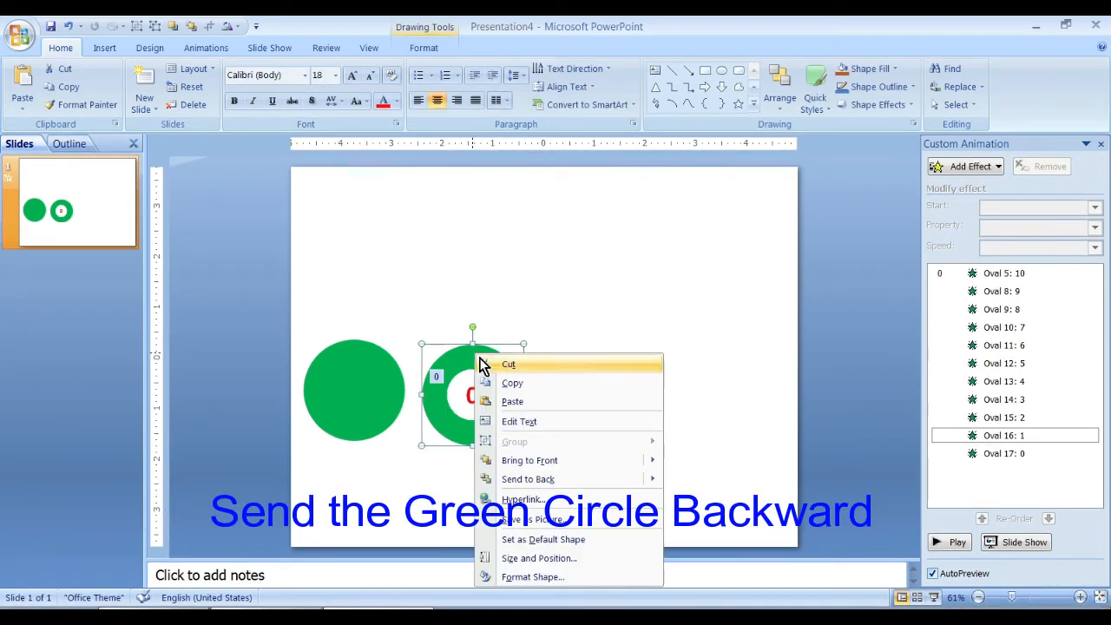
{"action": "left_click", "coordinate": [531, 480]}
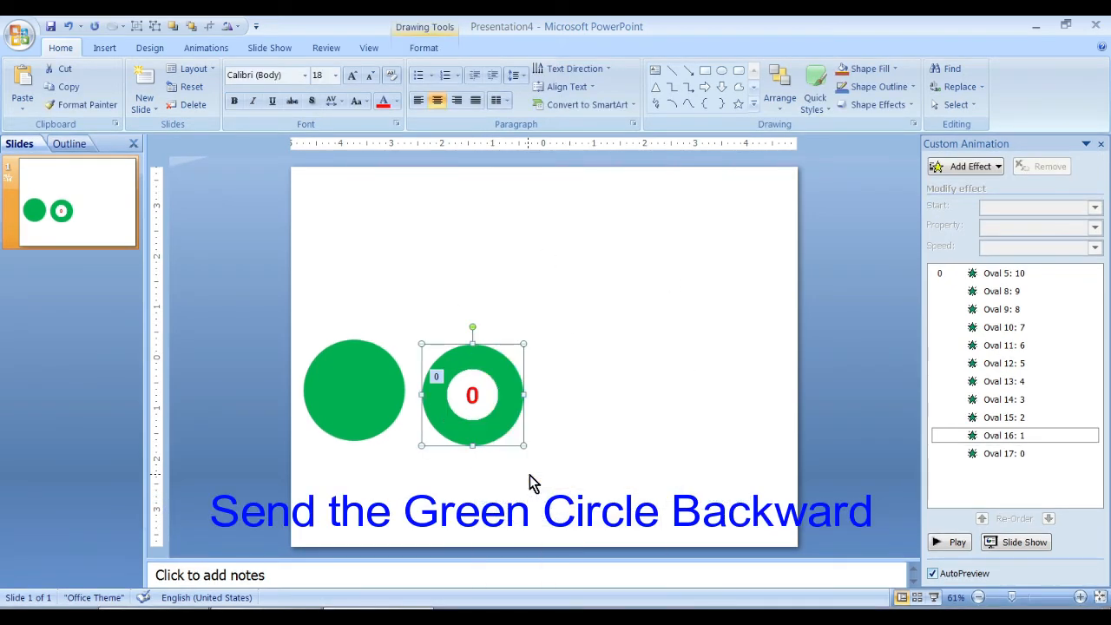
Place the other green circle over the ring around the stacked numbers and enlarge it slightly about its centre.
{"action": "left_click", "coordinate": [612, 426]}
{"action": "left_click", "coordinate": [355, 370]}
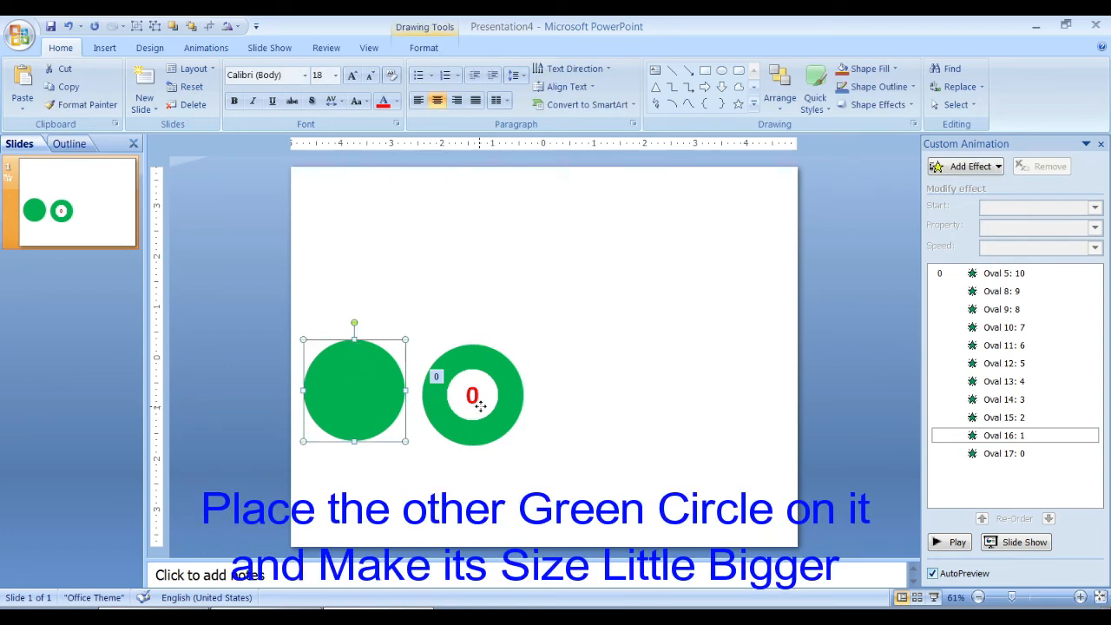
{"action": "left_click_drag", "start_coordinate": [480, 406], "coordinate": [476, 402]}
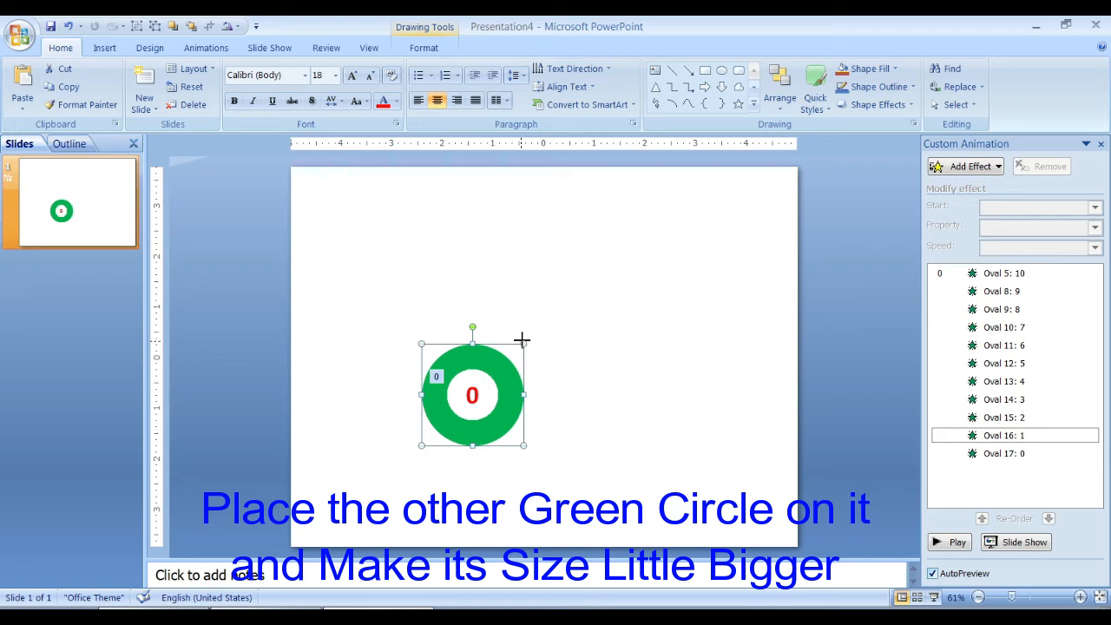
{"action": "left_click_drag", "start_coordinate": [527, 334], "coordinate": [528, 338]}
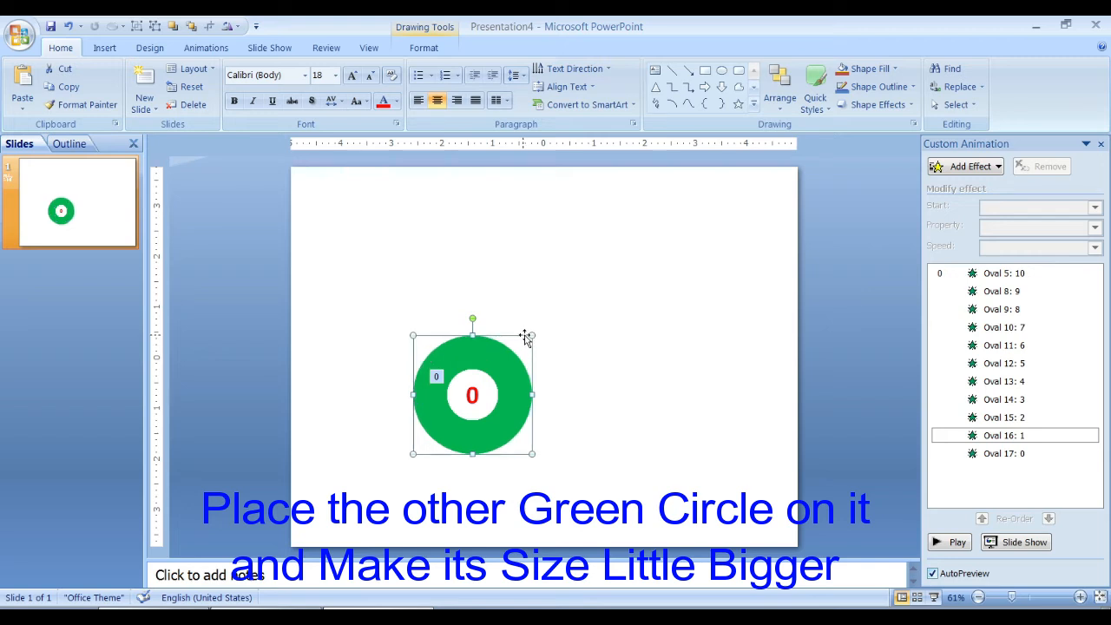
Change the solid fill of the enlarged green circle to white and deselect it.
{"action": "right_click", "coordinate": [504, 355]}
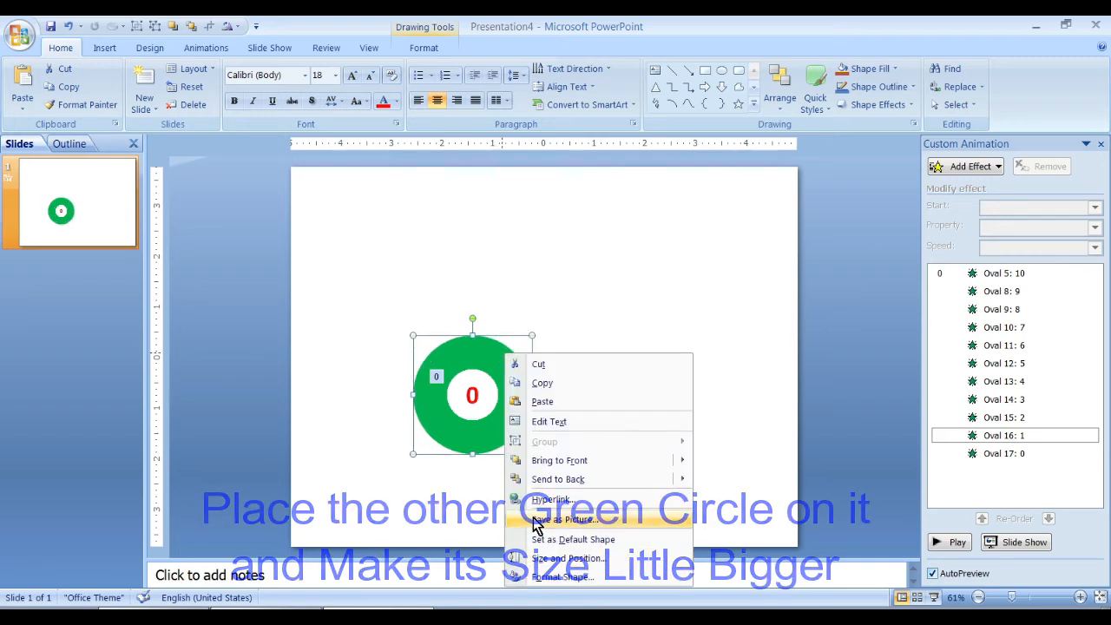
{"action": "left_click", "coordinate": [549, 579]}
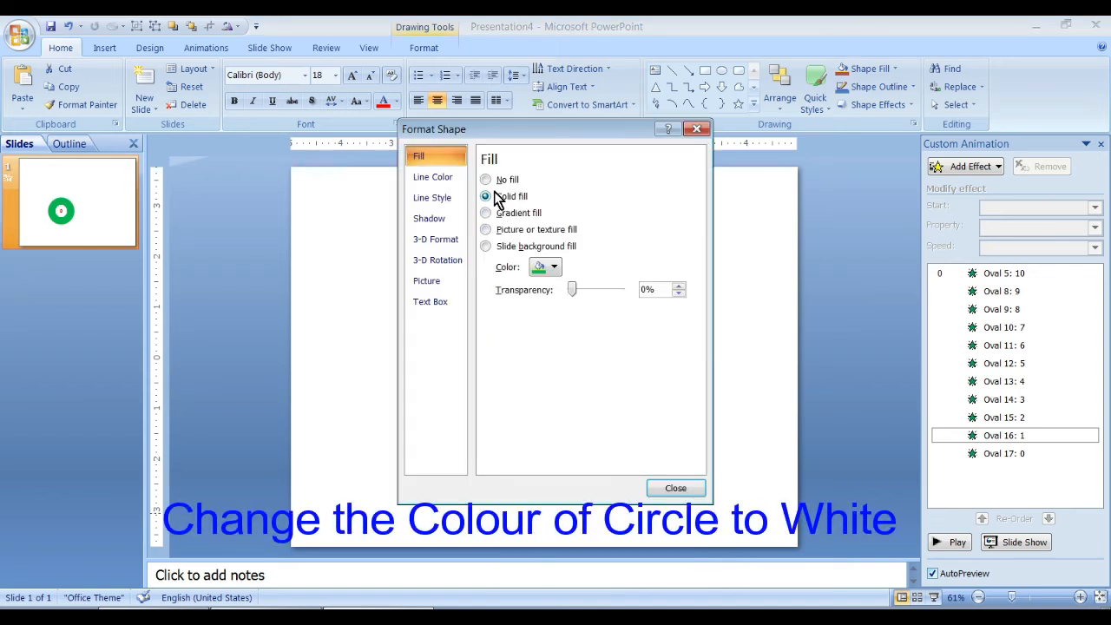
{"action": "left_click", "coordinate": [547, 268]}
{"action": "left_click", "coordinate": [533, 297]}
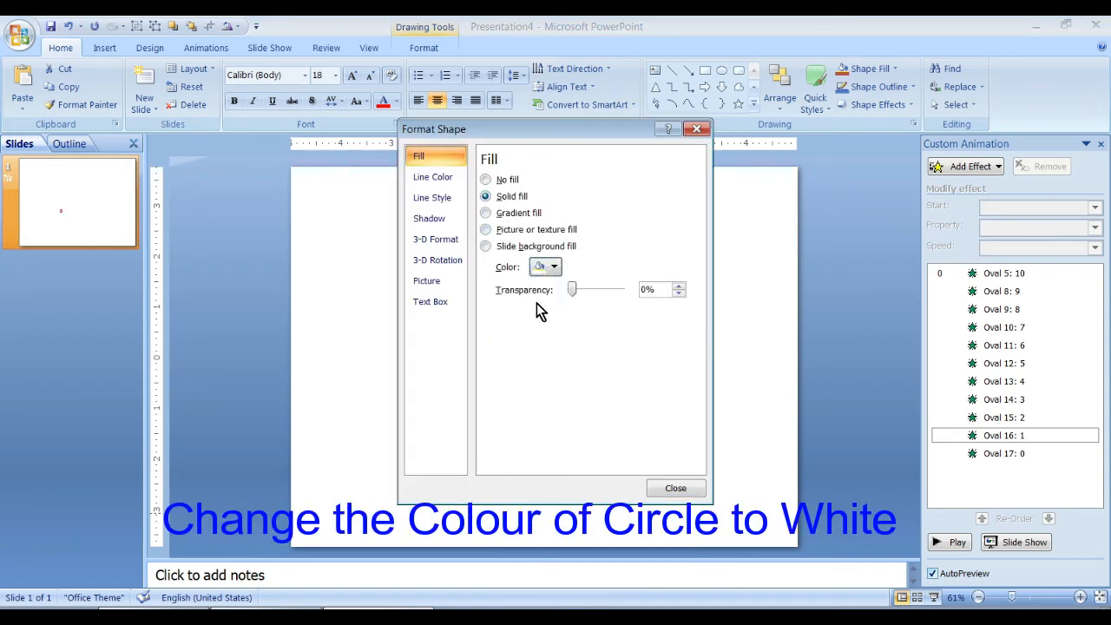
{"action": "left_click", "coordinate": [676, 488]}
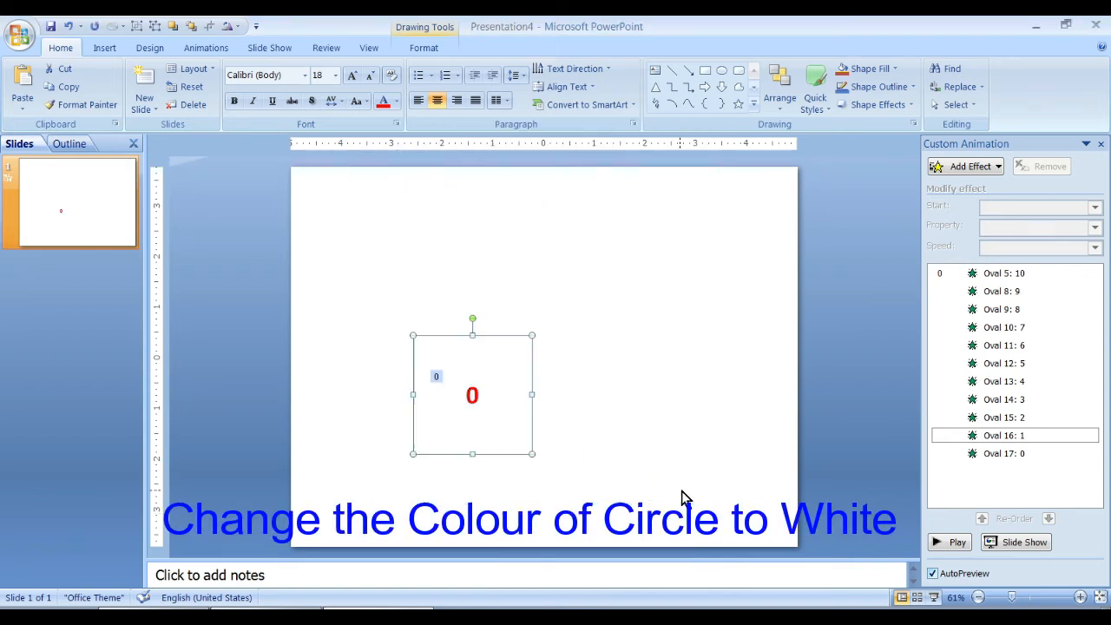
{"action": "left_click", "coordinate": [644, 371]}
Add a Wheel entrance effect with 1 spoke to the white circle.
{"action": "left_click", "coordinate": [507, 368]}
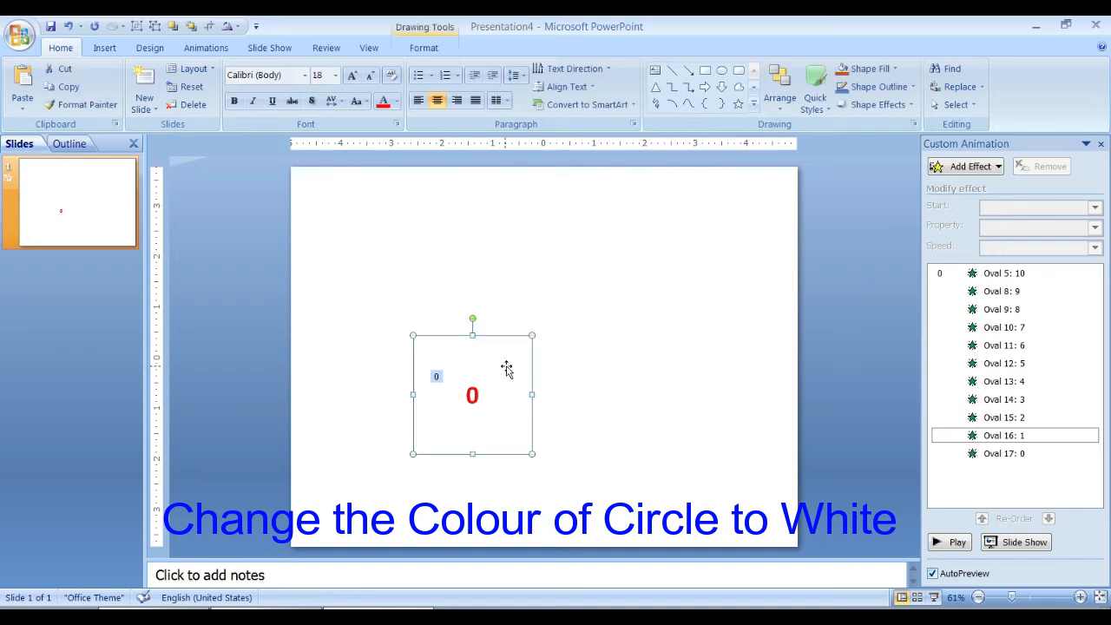
{"action": "left_click", "coordinate": [931, 169]}
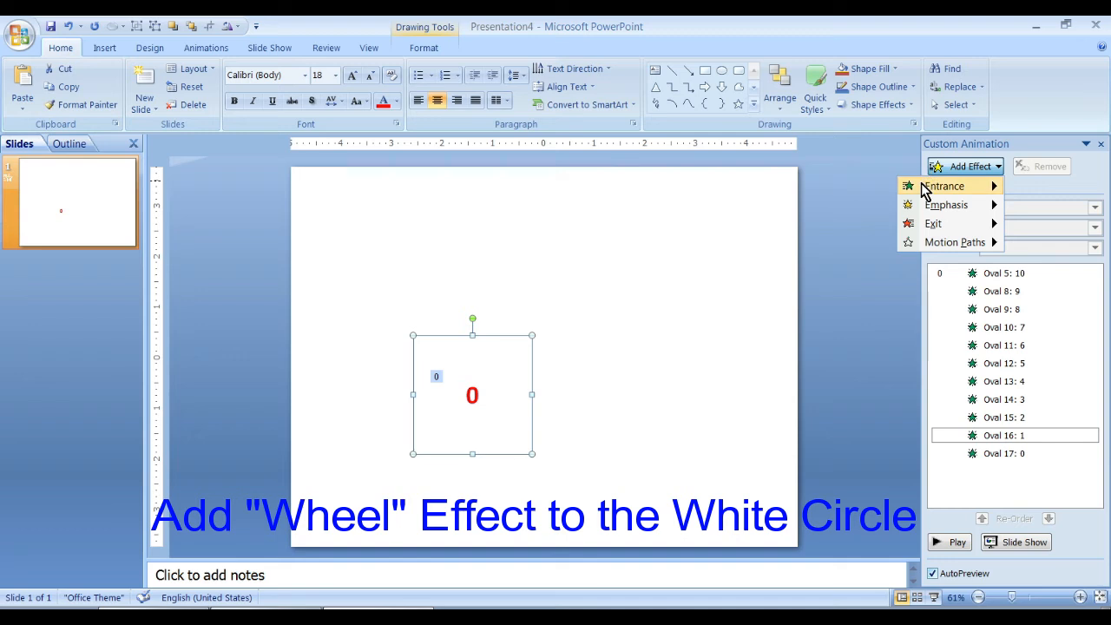
{"action": "mouse_move", "coordinate": [928, 187]}
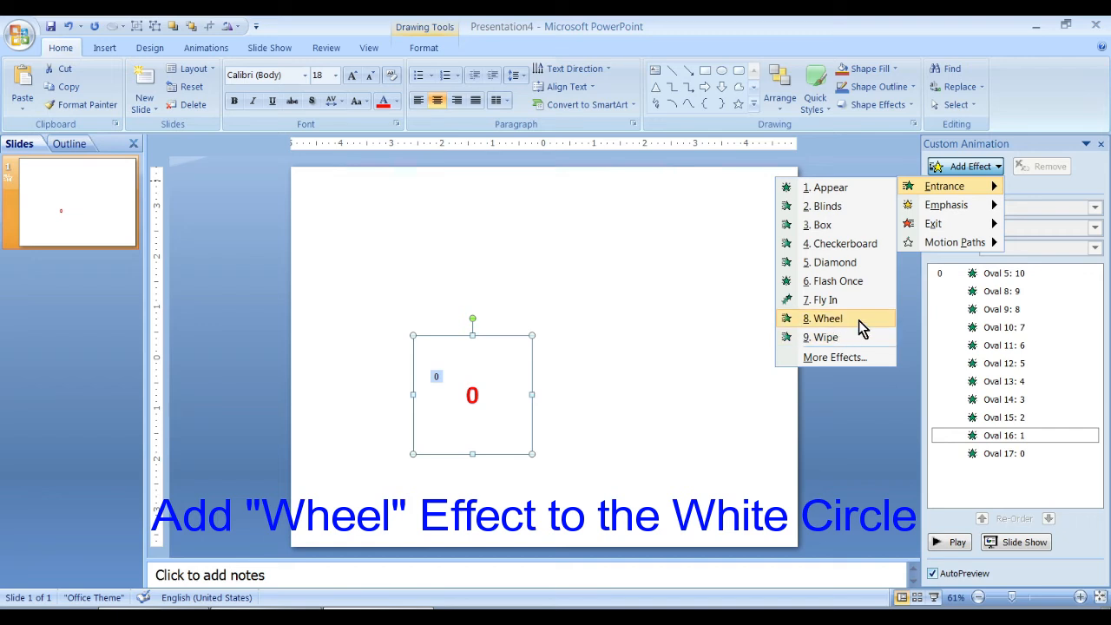
{"action": "left_click", "coordinate": [827, 318]}
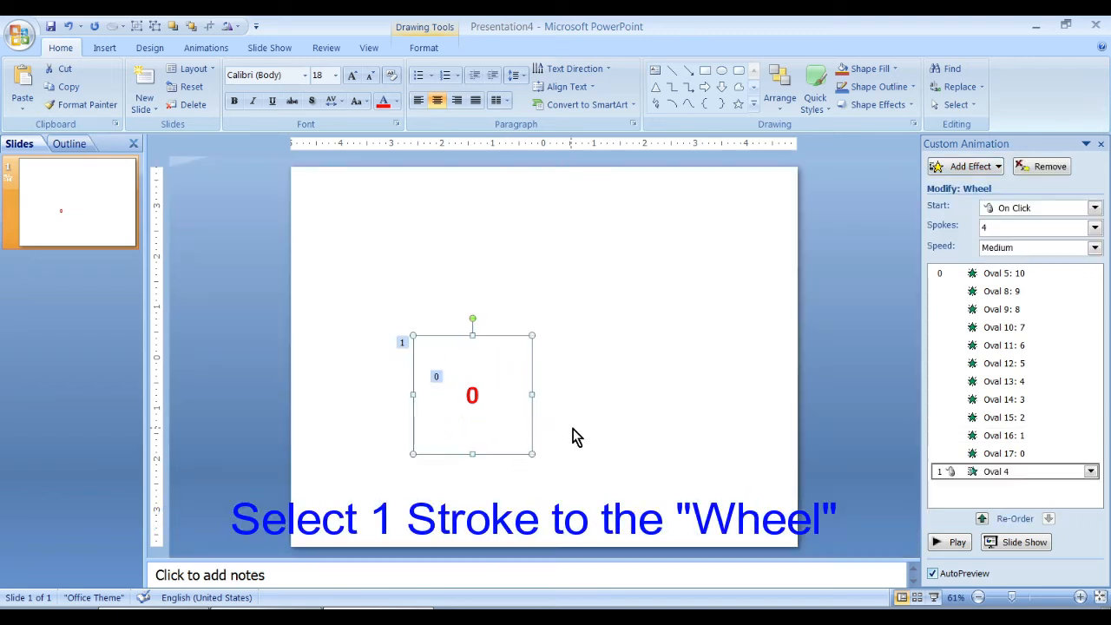
{"action": "left_click", "coordinate": [1005, 229]}
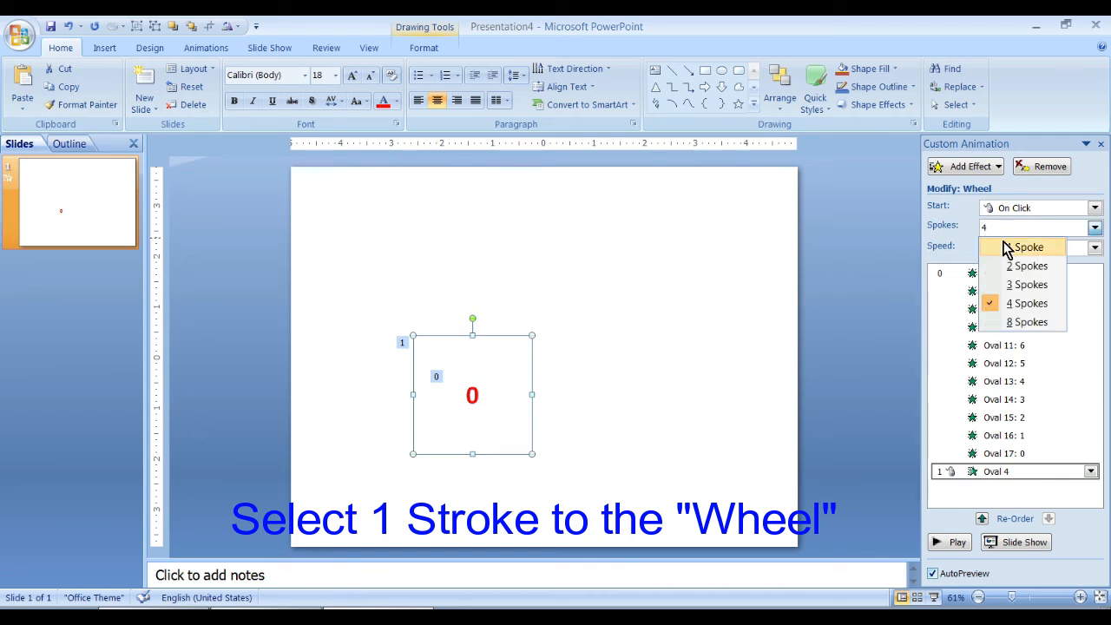
{"action": "left_click", "coordinate": [1008, 246]}
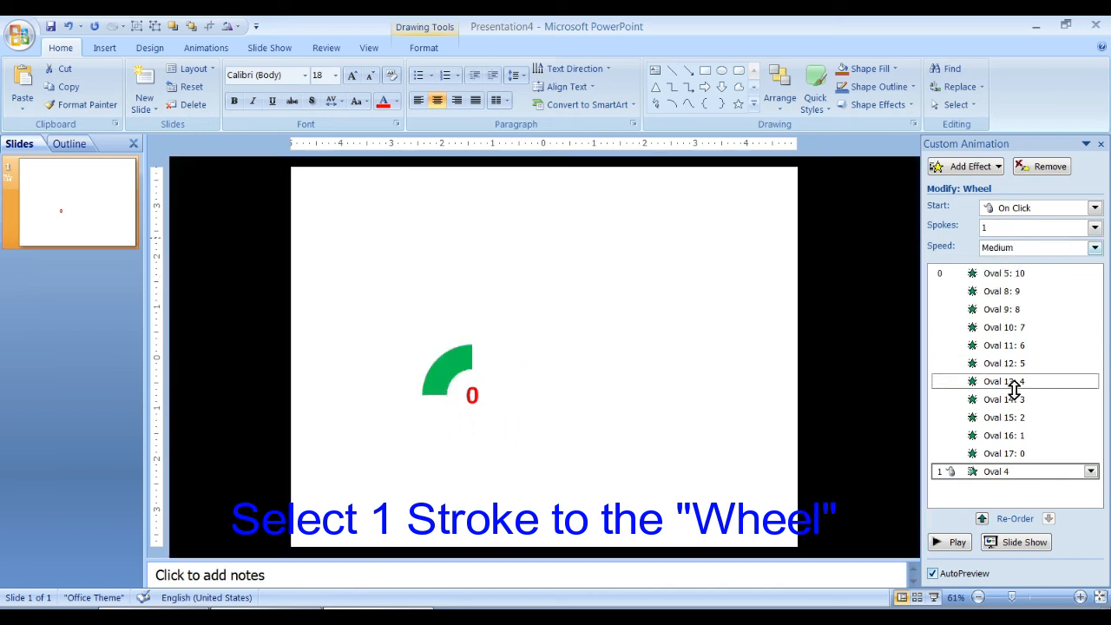
Set the white circle's Wheel effect to start with the previous animation.
{"action": "right_click", "coordinate": [990, 476]}
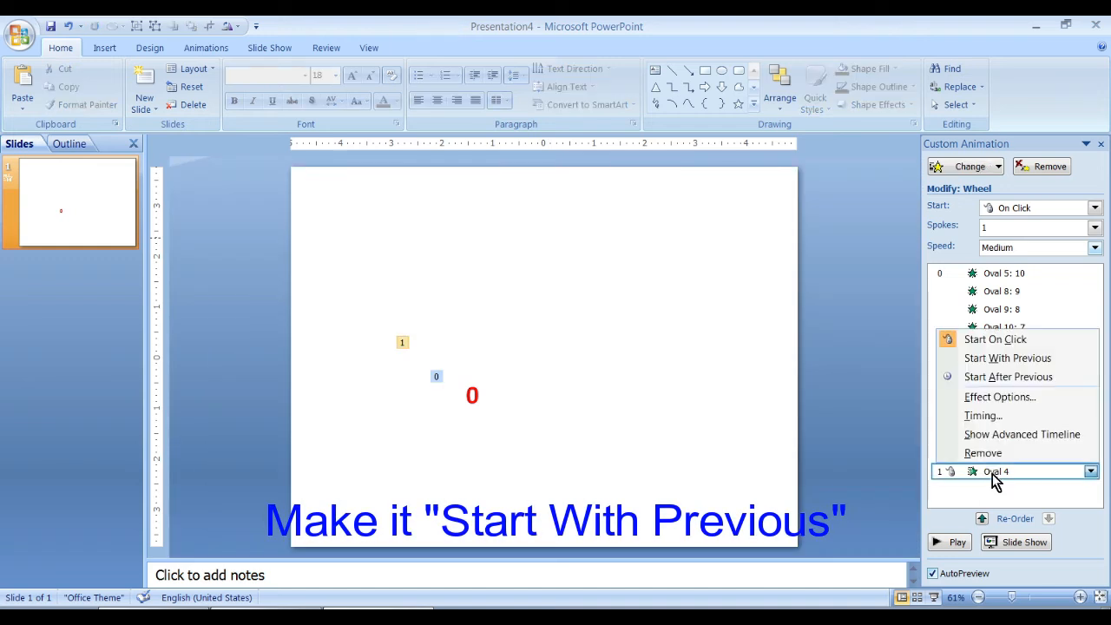
{"action": "left_click", "coordinate": [1017, 358]}
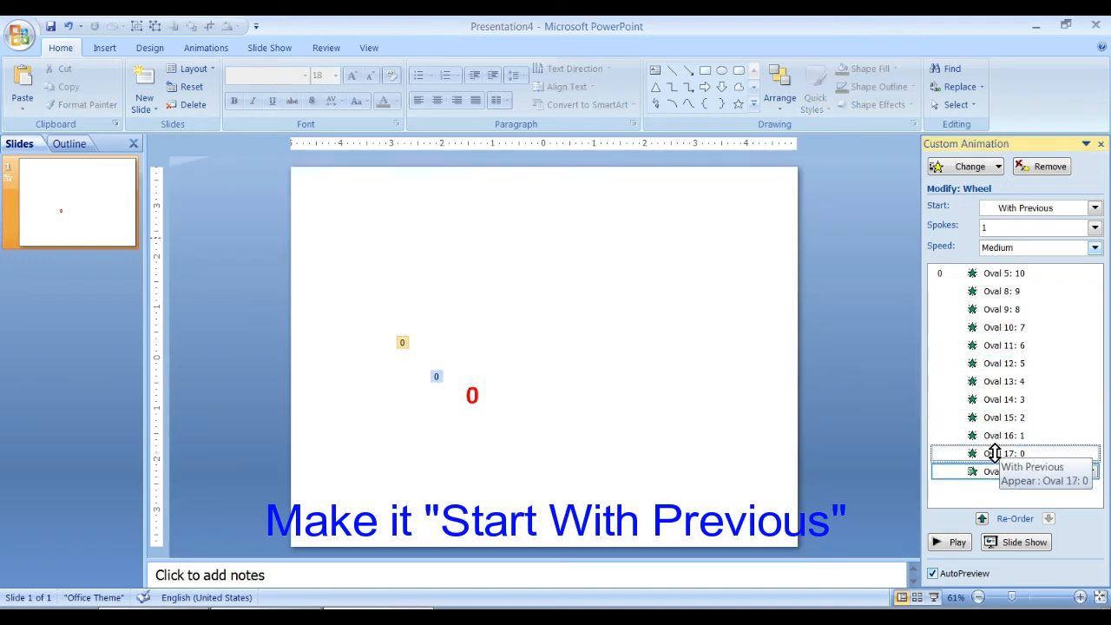
{"action": "left_click", "coordinate": [978, 471]}
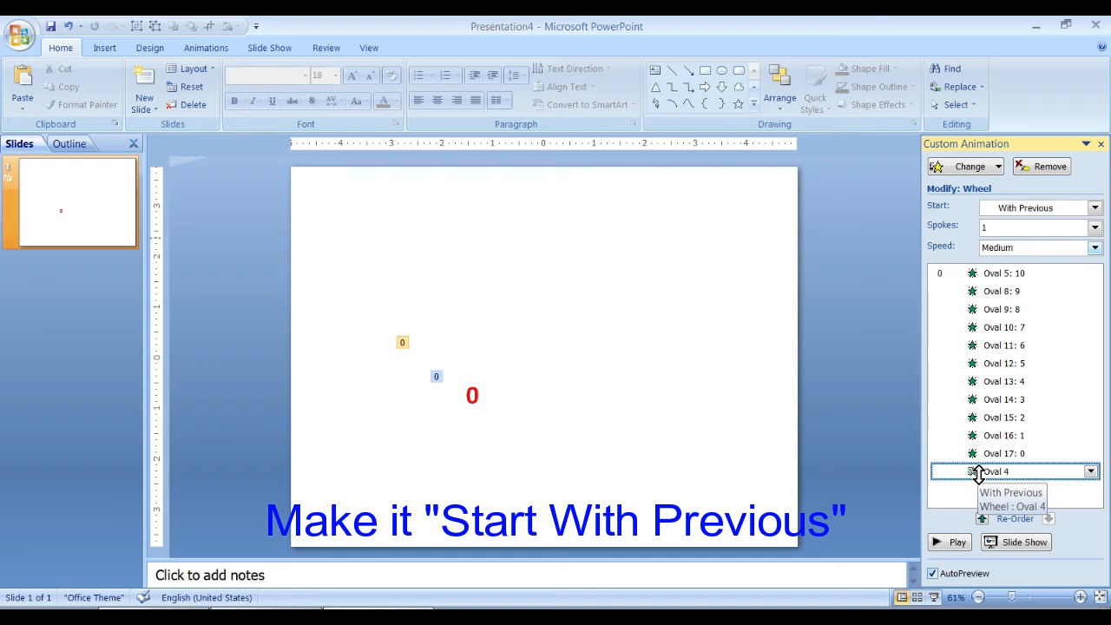
Set the speed of the white circle's Wheel effect to 10 seconds.
{"action": "right_click", "coordinate": [978, 473]}
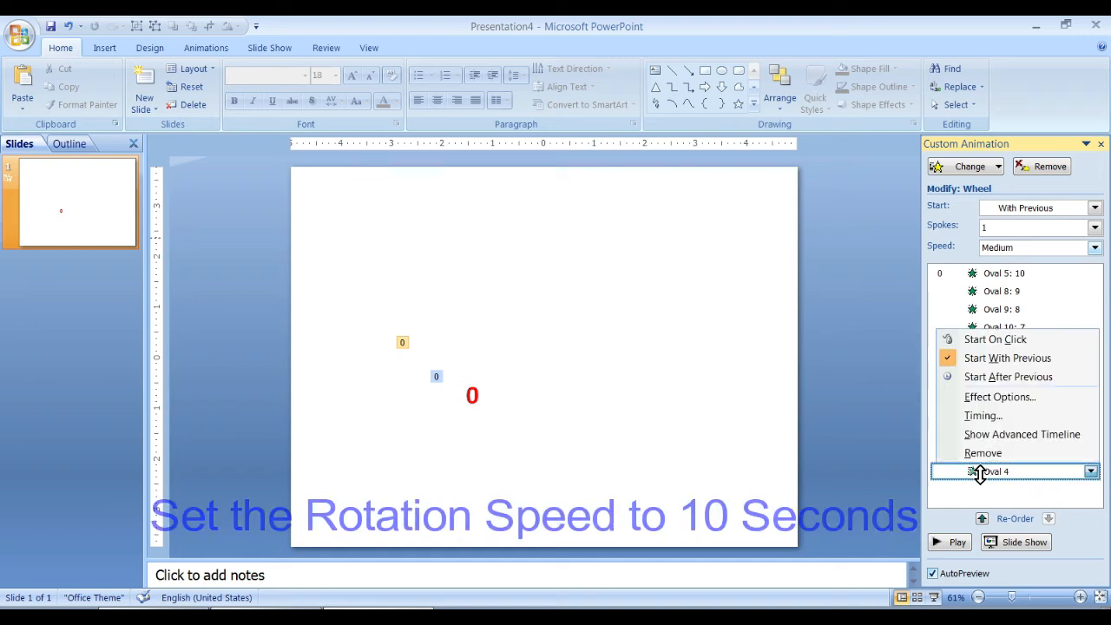
{"action": "left_click", "coordinate": [982, 417]}
{"action": "left_click", "coordinate": [477, 288]}
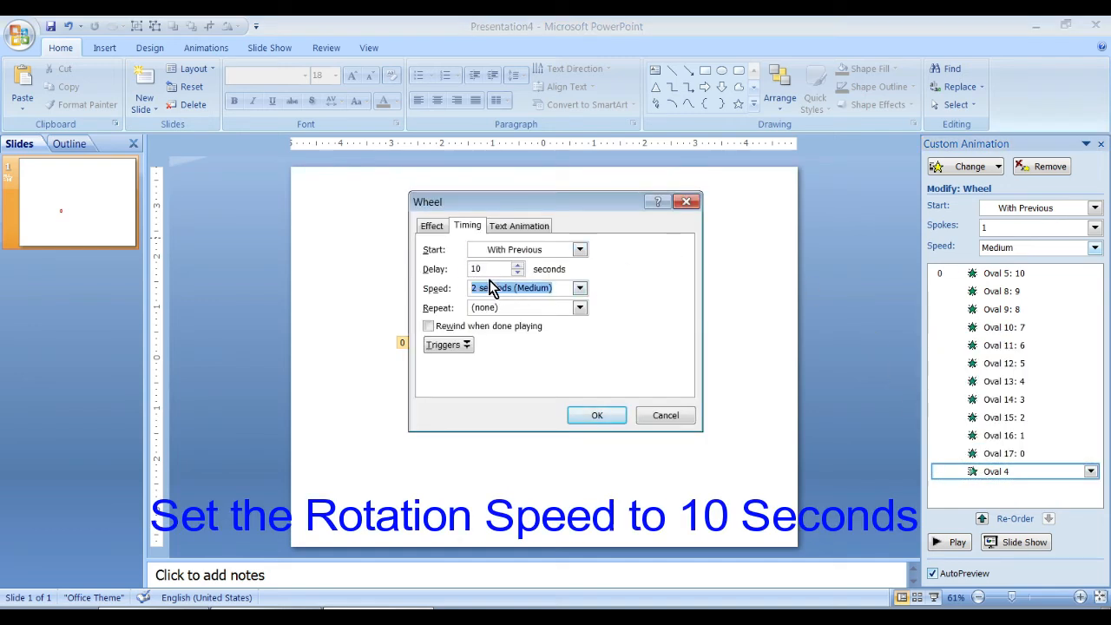
{"action": "left_click", "coordinate": [476, 294]}
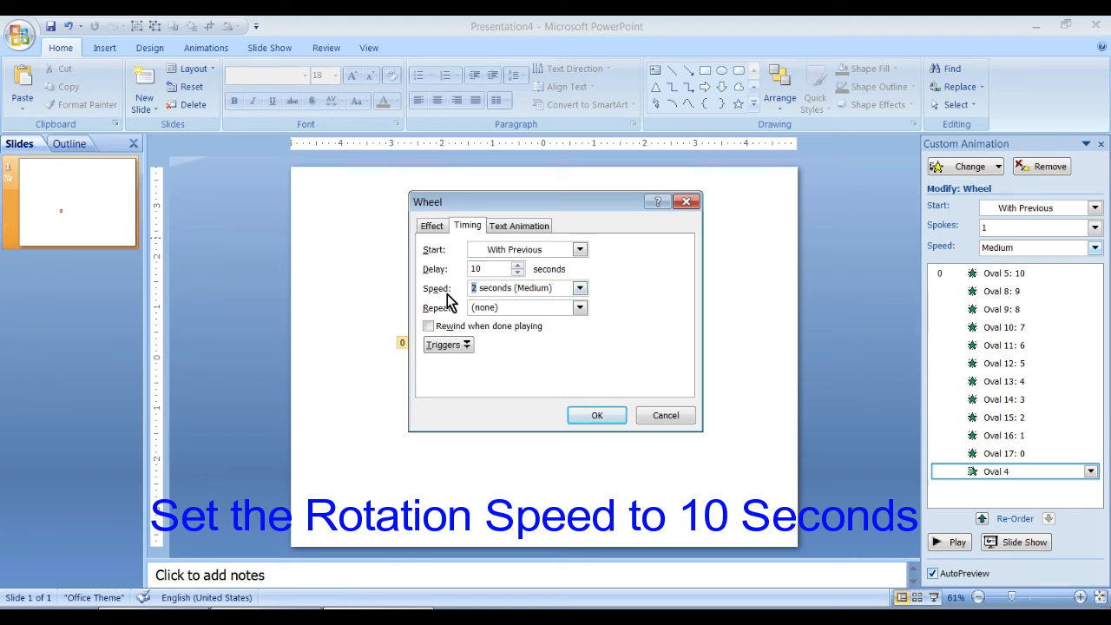
{"action": "type", "text": "10"}
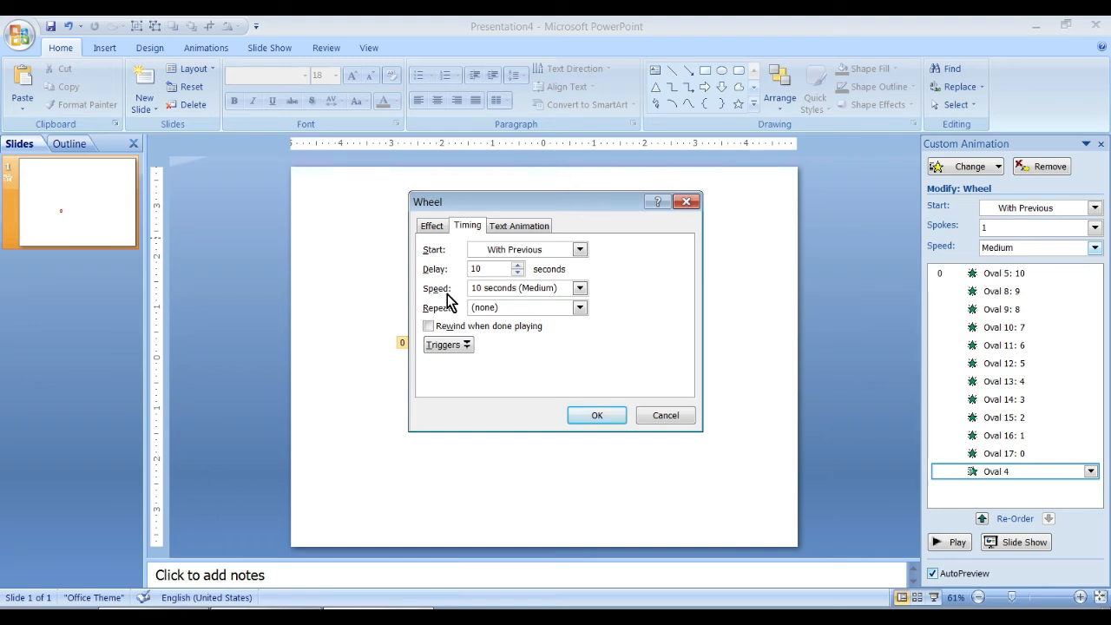
{"action": "left_click", "coordinate": [593, 415]}
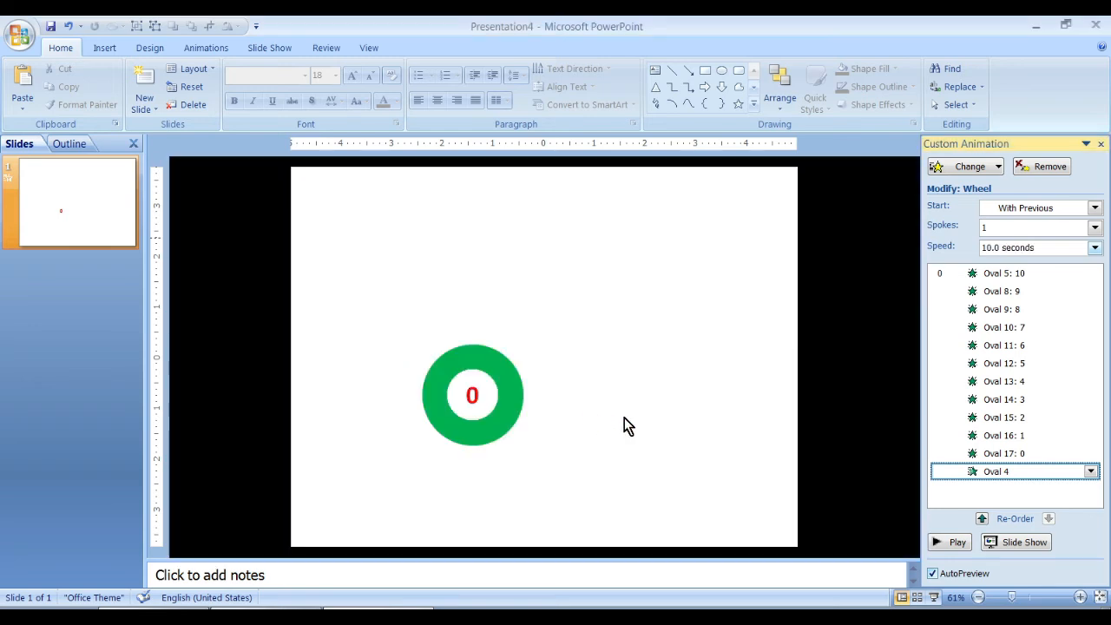
Set the delay of the white circle's Wheel effect to 0 seconds.
{"action": "left_click", "coordinate": [976, 471]}
{"action": "left_click", "coordinate": [1091, 471]}
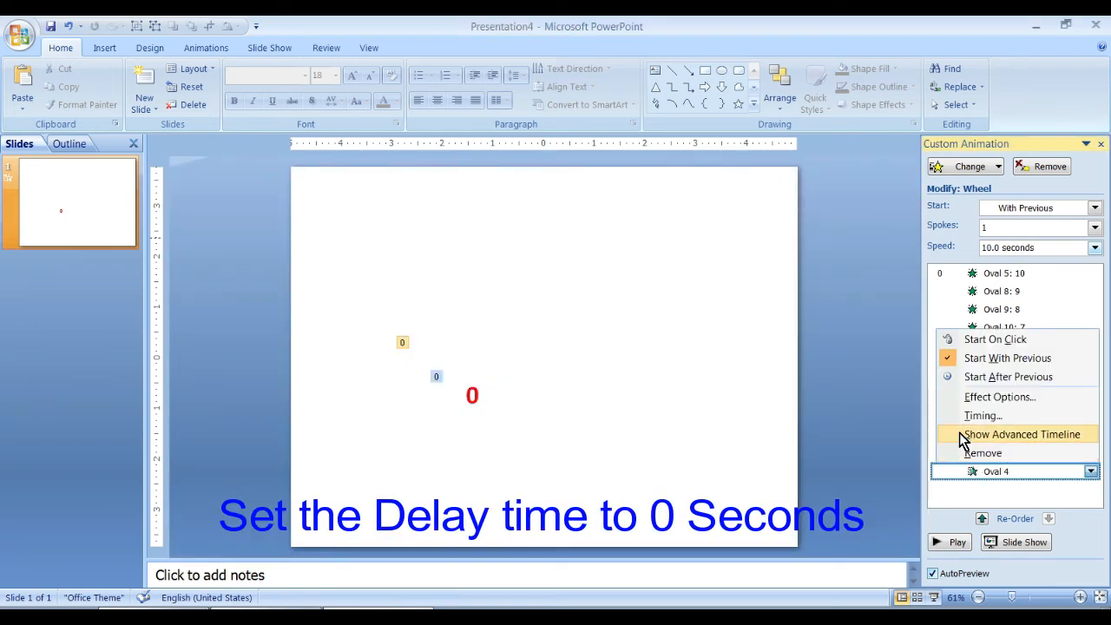
{"action": "left_click", "coordinate": [967, 414]}
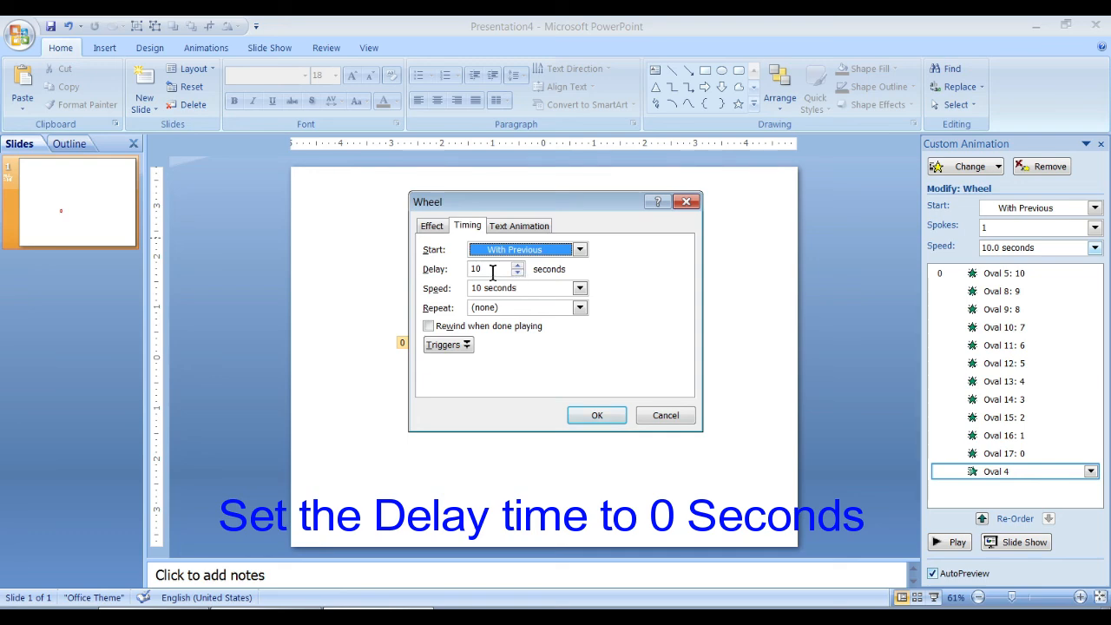
{"action": "key", "text": "Tab"}
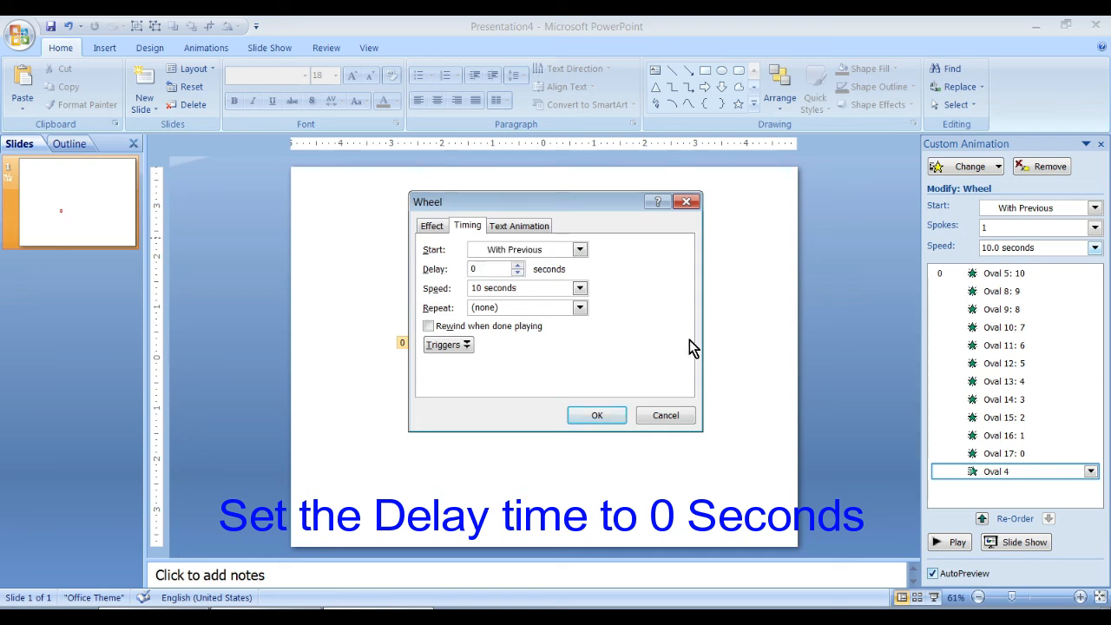
{"action": "left_click", "coordinate": [597, 416]}
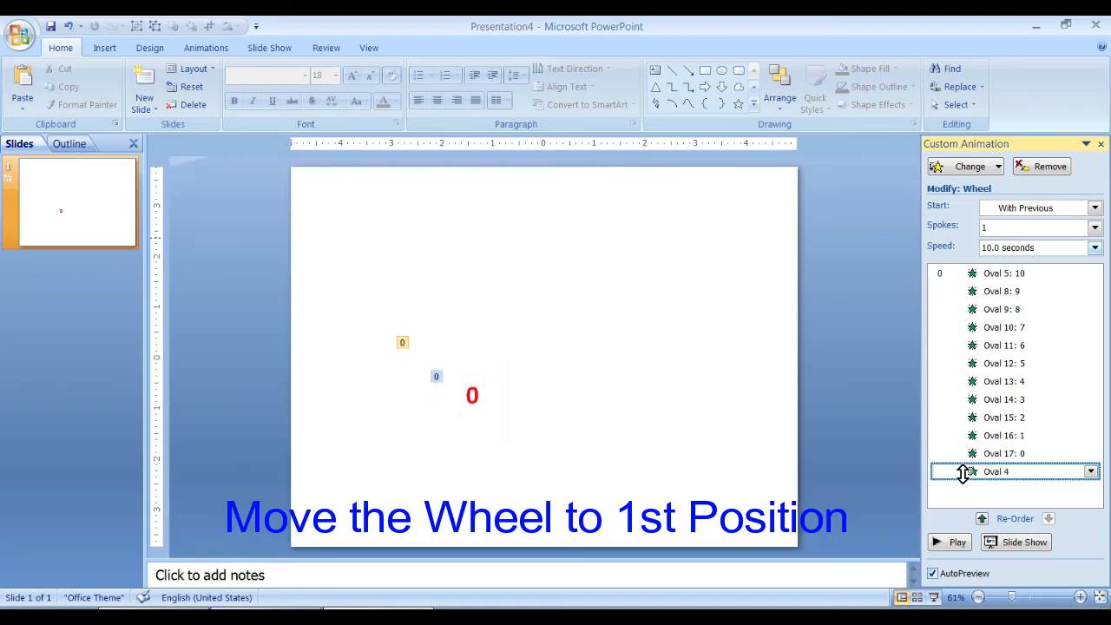
Move the Wheel effect to first place in the animation order and play the slide show to check the countdown.
{"action": "left_click_drag", "start_coordinate": [964, 473], "coordinate": [966, 272]}
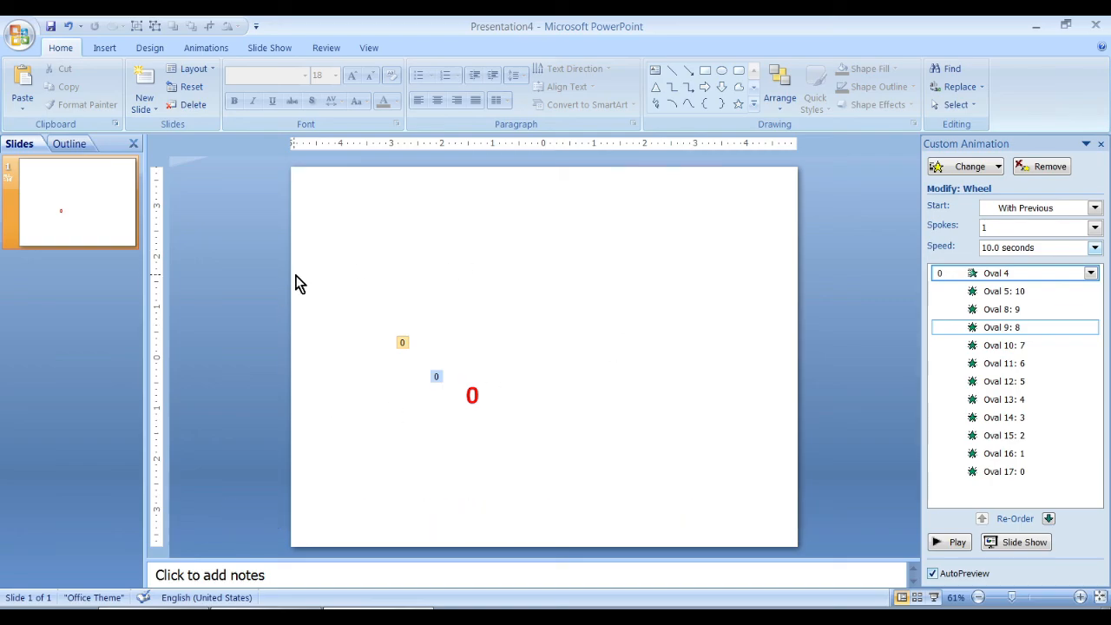
{"action": "left_click", "coordinate": [934, 598]}
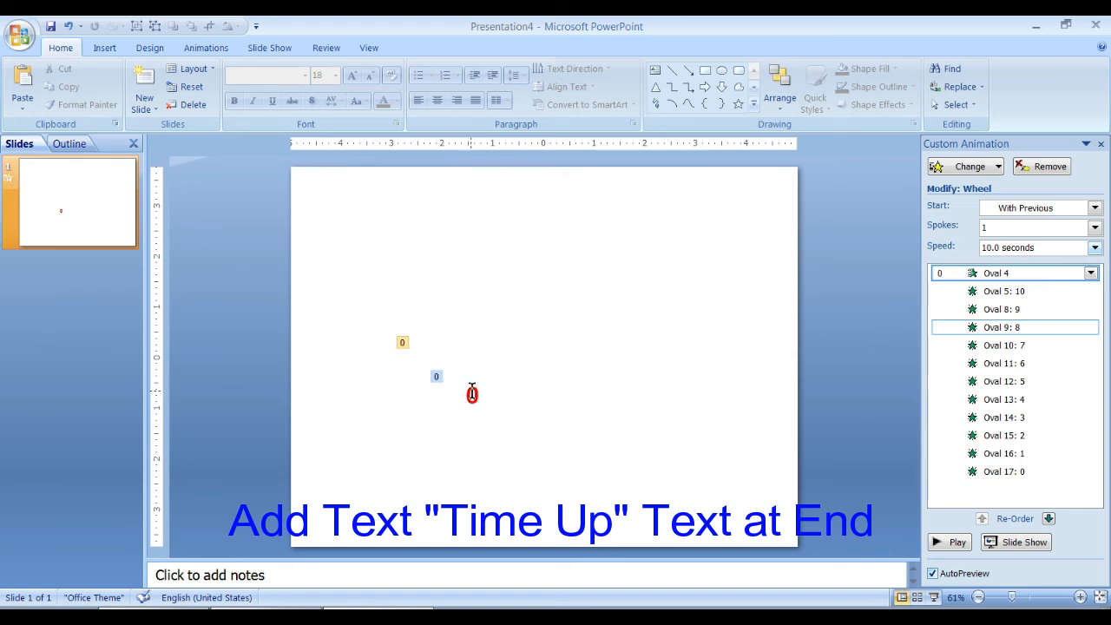
Duplicate the "0" circle and place the copy to the right of the original.
{"action": "left_click", "coordinate": [475, 396]}
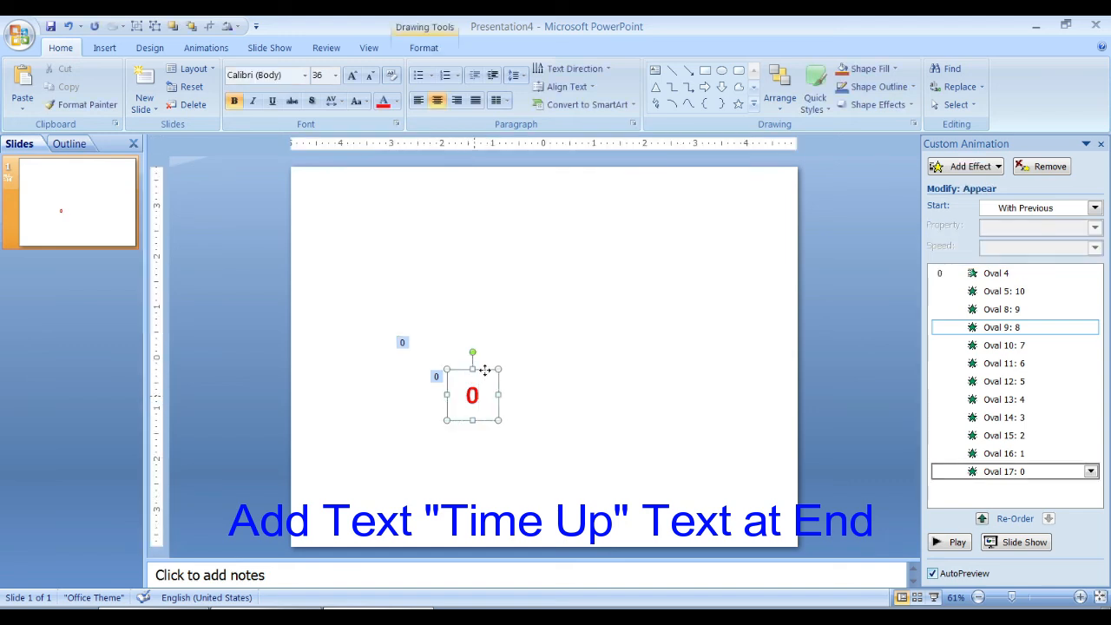
{"action": "left_click", "coordinate": [680, 388]}
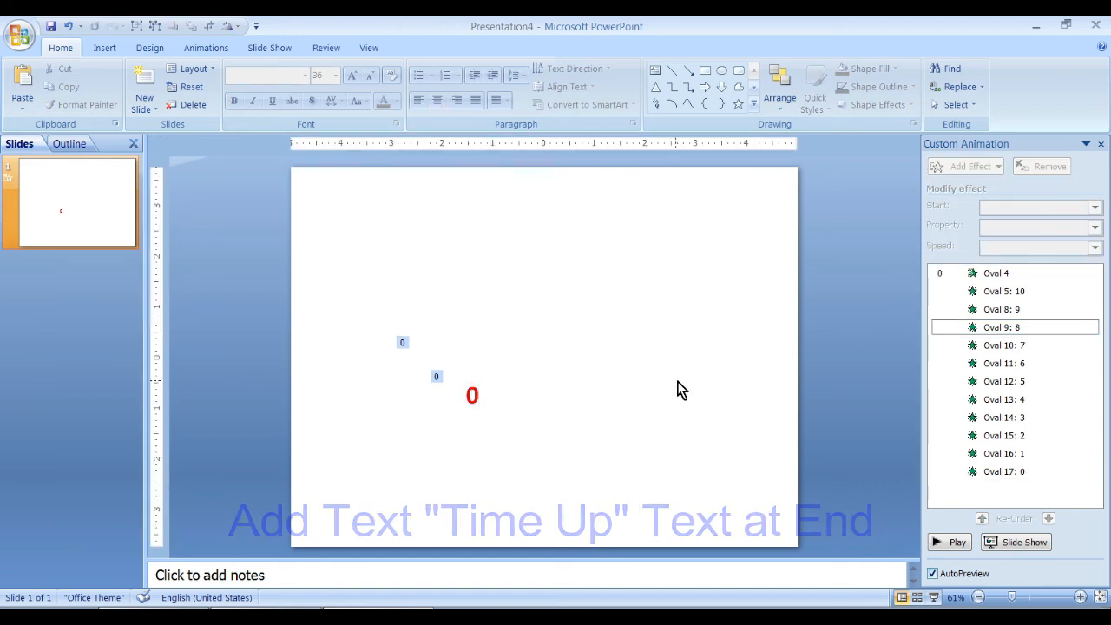
{"action": "key", "text": "ctrl+v"}
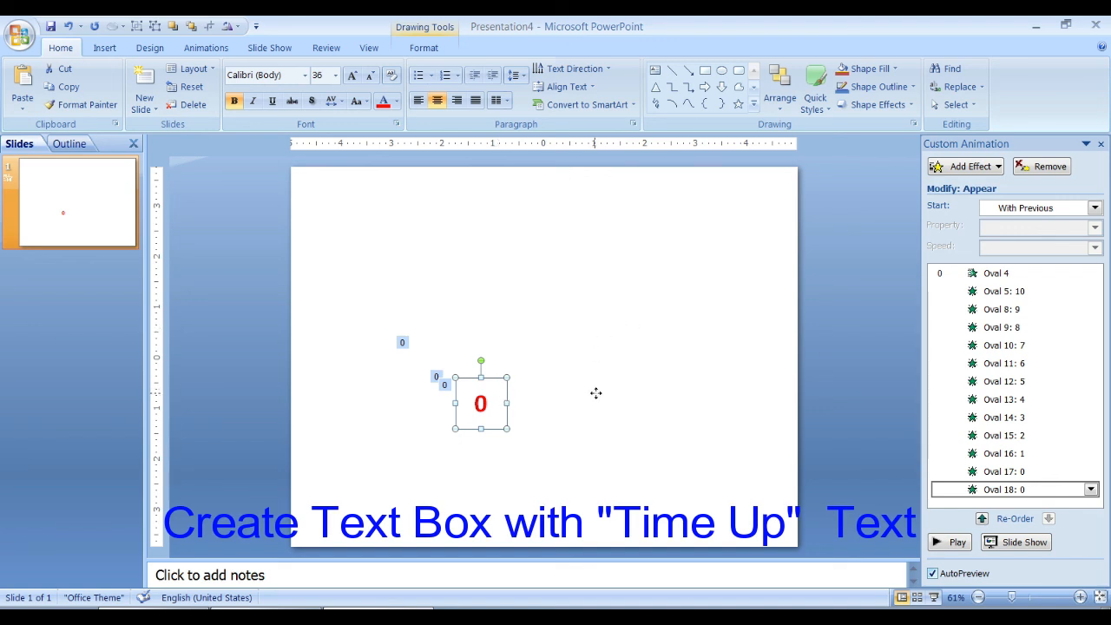
{"action": "left_click_drag", "start_coordinate": [596, 393], "coordinate": [598, 395]}
Replace the text in the copied "0" circle with "Time Up".
{"action": "left_click", "coordinate": [584, 408]}
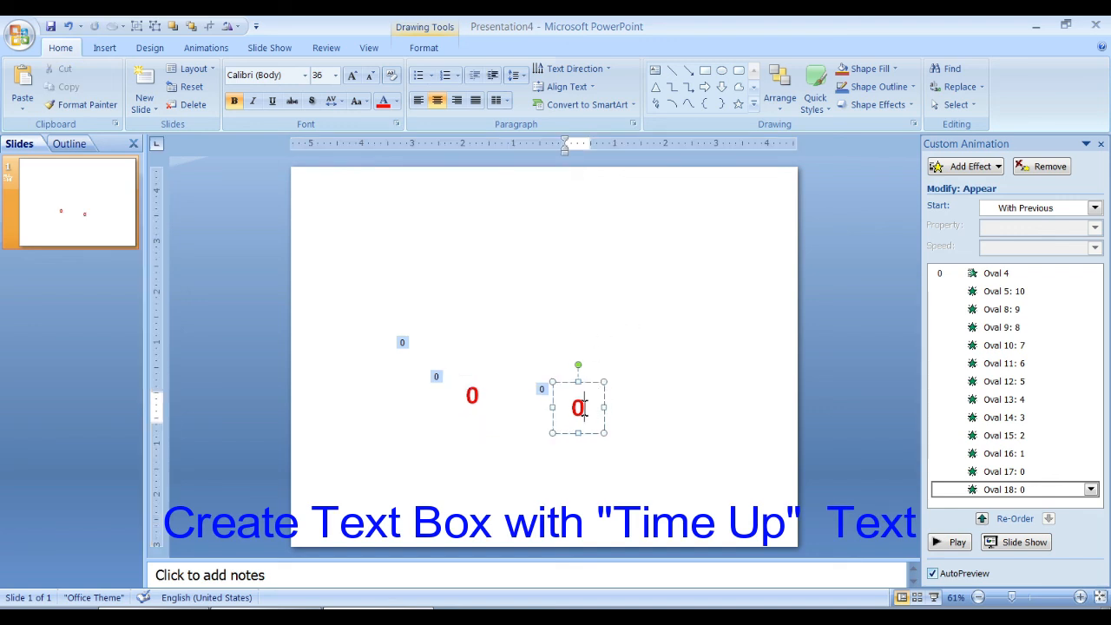
{"action": "double_click", "coordinate": [584, 413]}
{"action": "type", "text": "Time Up"}
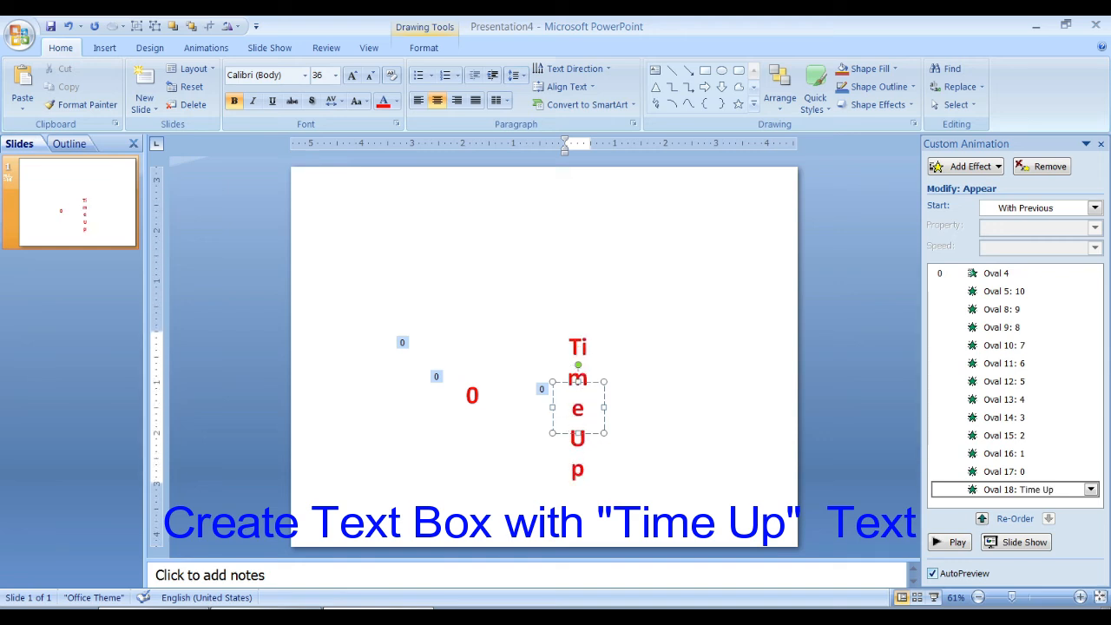
Widen the "Time Up" shape so its text fits on two lines and move it directly below the "0".
{"action": "left_click", "coordinate": [602, 405]}
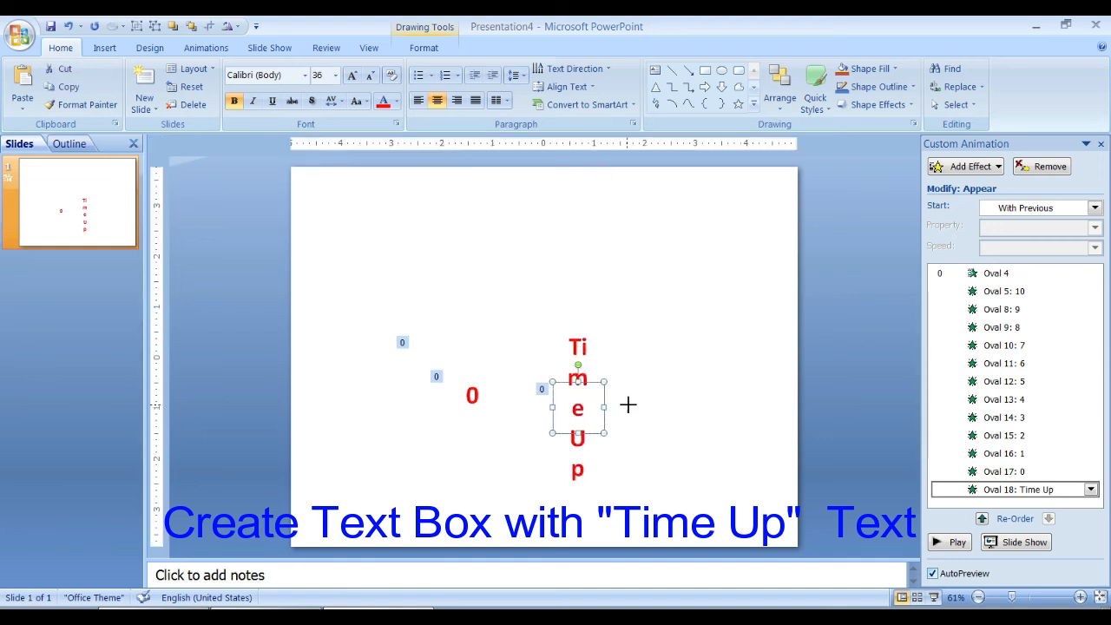
{"action": "left_click_drag", "start_coordinate": [628, 404], "coordinate": [629, 405]}
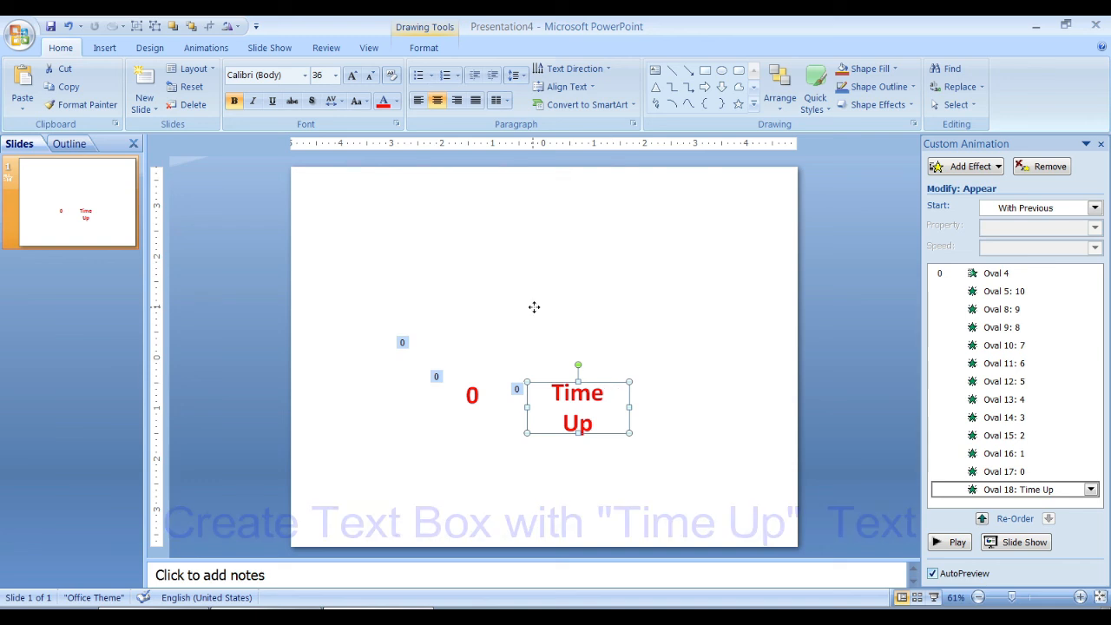
{"action": "left_click_drag", "start_coordinate": [611, 385], "coordinate": [498, 460]}
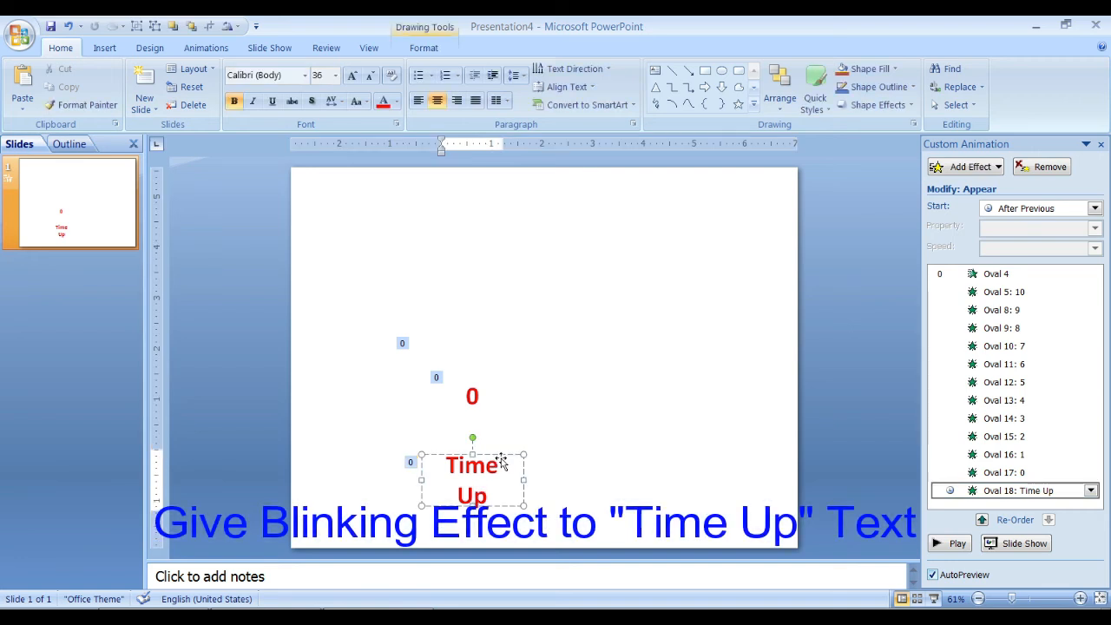
Add a Blink emphasis effect to the "Time Up" shape and set it to start With Previous.
{"action": "left_click", "coordinate": [503, 455]}
{"action": "left_click", "coordinate": [968, 166]}
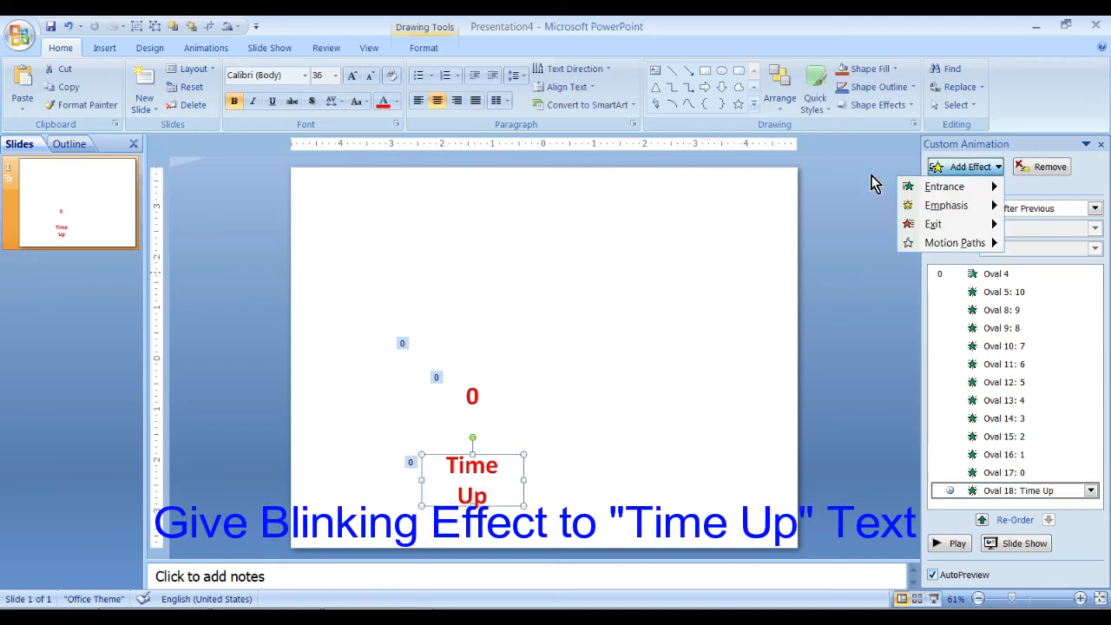
{"action": "mouse_move", "coordinate": [933, 212]}
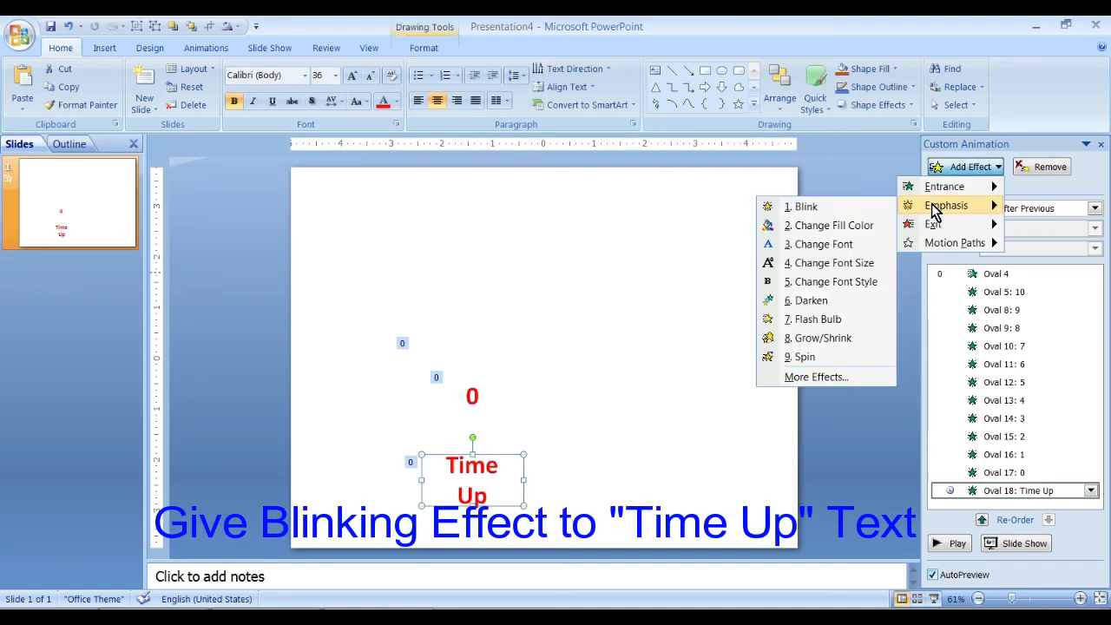
{"action": "left_click", "coordinate": [815, 207]}
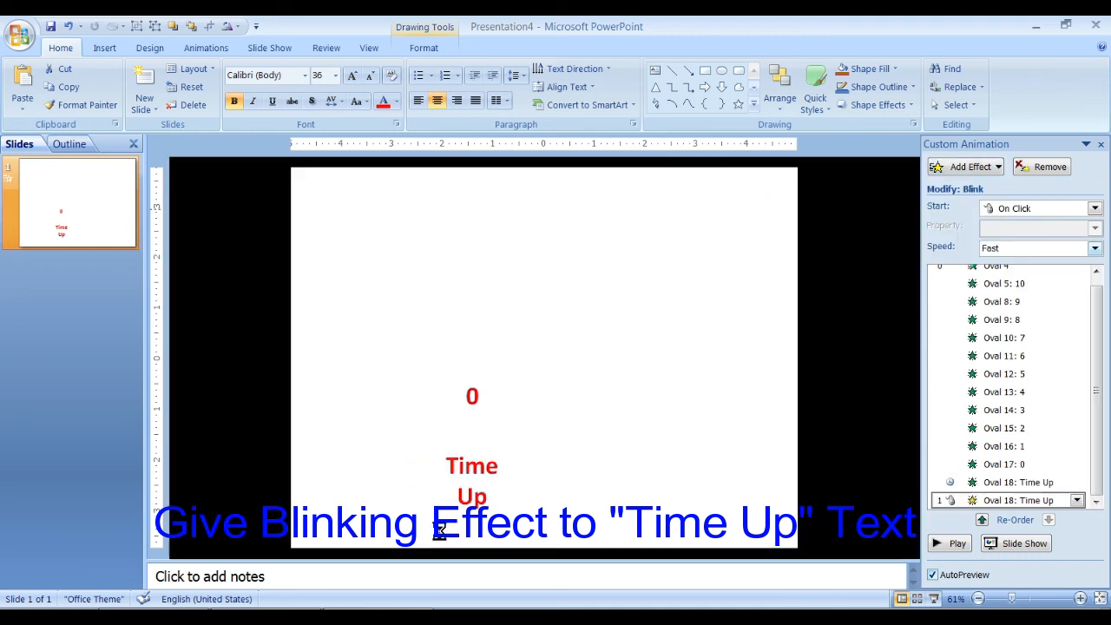
{"action": "right_click", "coordinate": [985, 500]}
{"action": "left_click", "coordinate": [992, 389]}
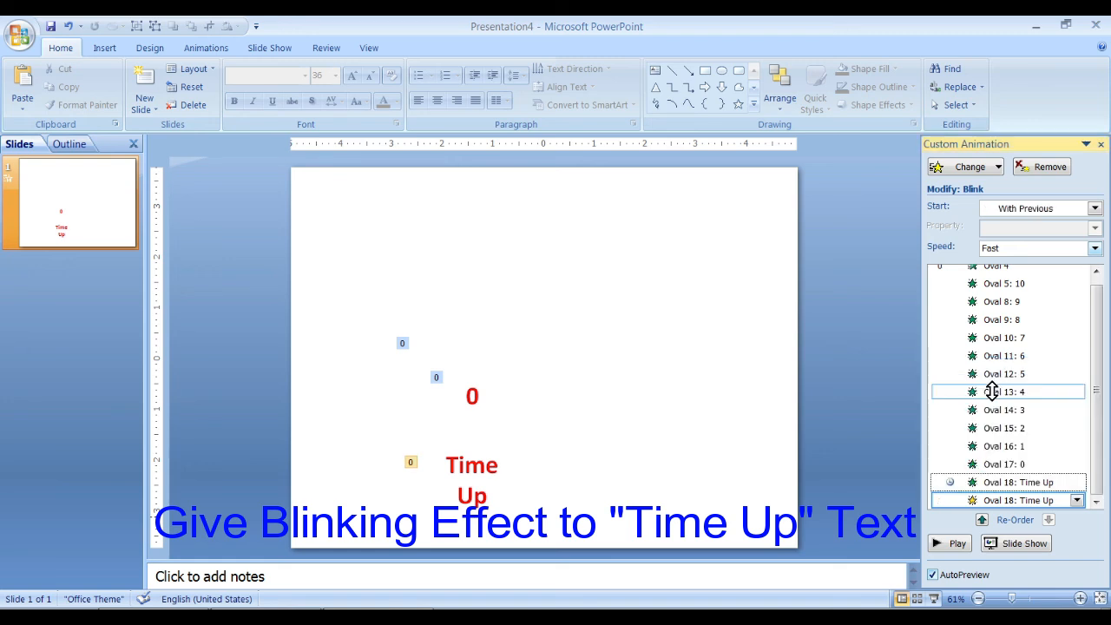
Set the Blink effect's speed to 0.5 seconds (Very Fast) with 5 repeats, and play the slide show to check it.
{"action": "right_click", "coordinate": [974, 501]}
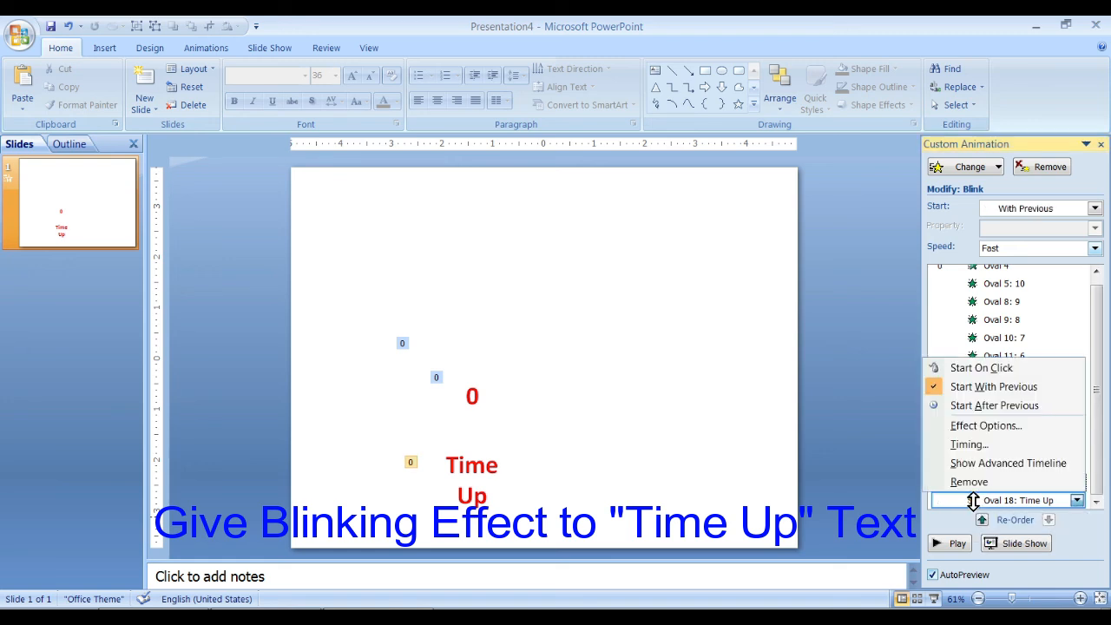
{"action": "left_click", "coordinate": [970, 445]}
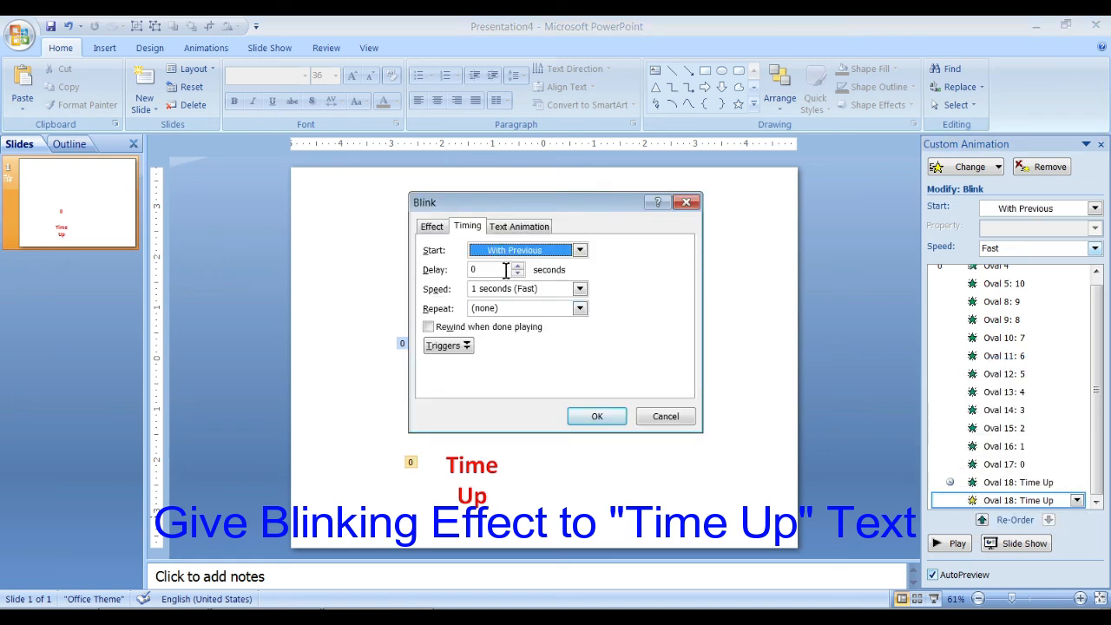
{"action": "left_click", "coordinate": [580, 289]}
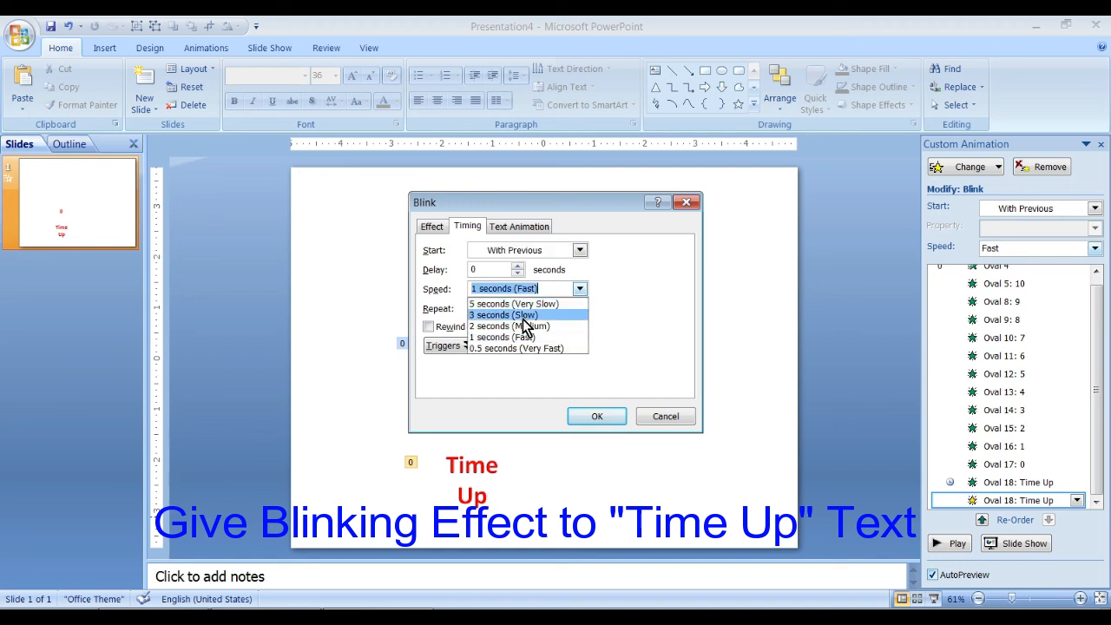
{"action": "left_click", "coordinate": [516, 356]}
{"action": "left_click", "coordinate": [580, 308]}
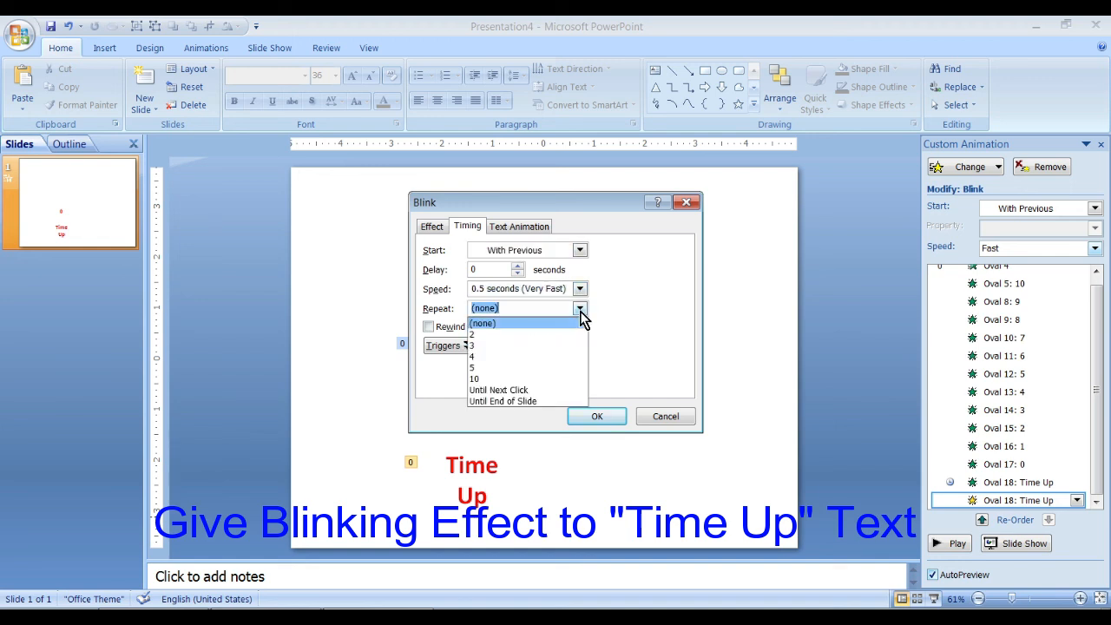
{"action": "left_click", "coordinate": [477, 370]}
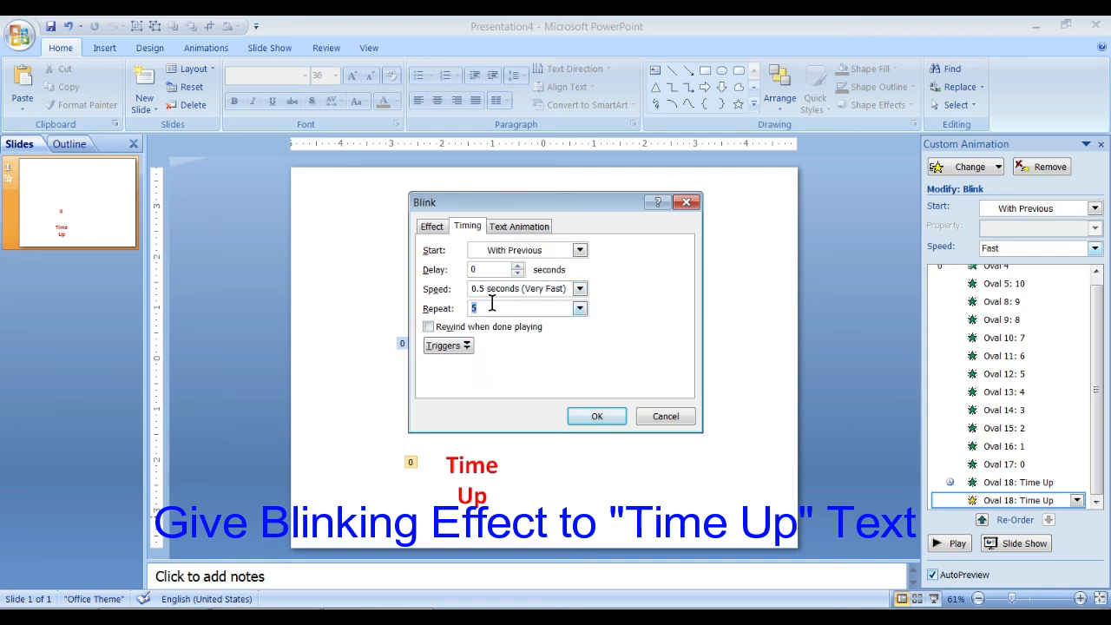
{"action": "left_click", "coordinate": [603, 417]}
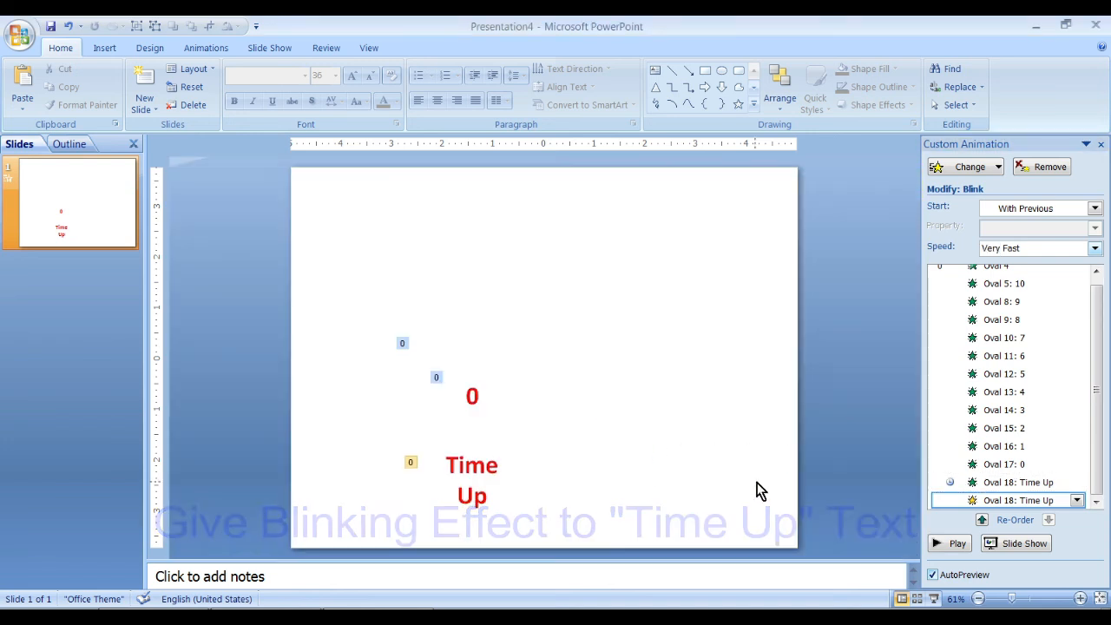
{"action": "left_click", "coordinate": [935, 599]}
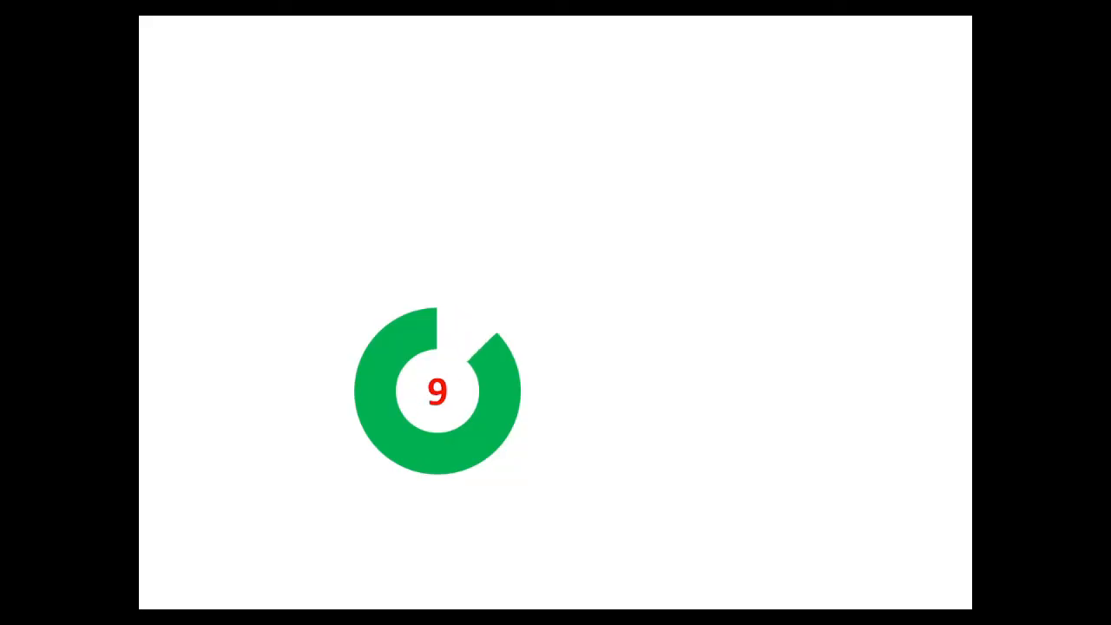